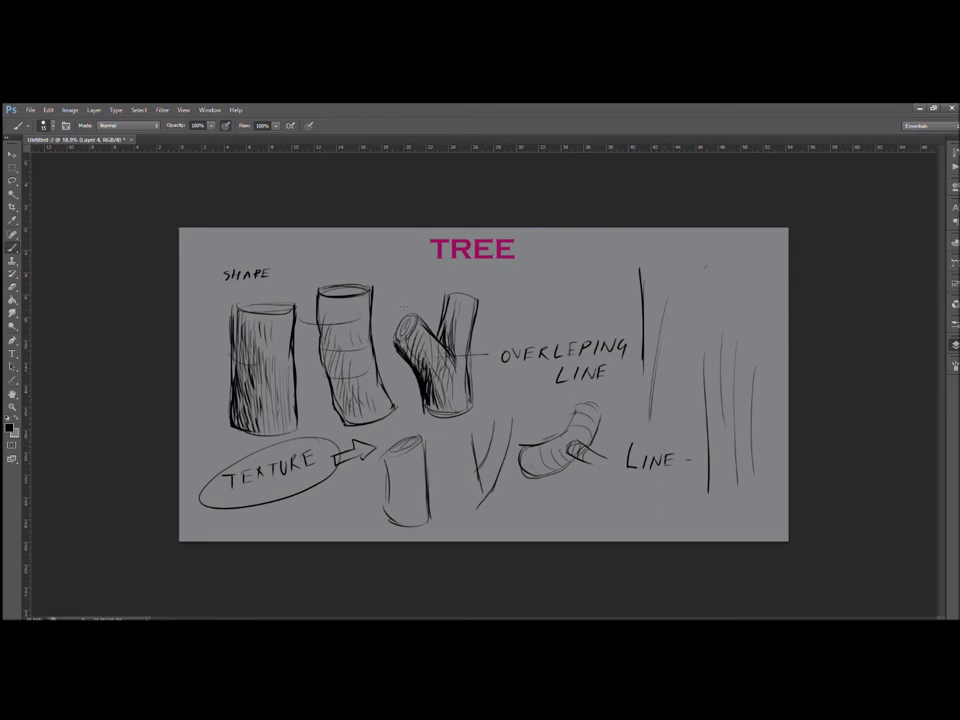
Frame the SHAPE label with black lines and add an outer border in the magenta sampled from the TREE title
mouse_move(224, 288)
left_mouse_down()
mouse_move(275, 283)
mouse_move(213, 296)
mouse_move(244, 262)
mouse_move(287, 283)
left_mouse_up()
left_click(440, 236, "alt")
left_click_drag(207, 258, 211, 297)
mouse_move(208, 259)
left_mouse_down()
mouse_move(209, 297)
mouse_move(297, 288)
left_mouse_up()
left_click_drag(207, 300, 298, 289)
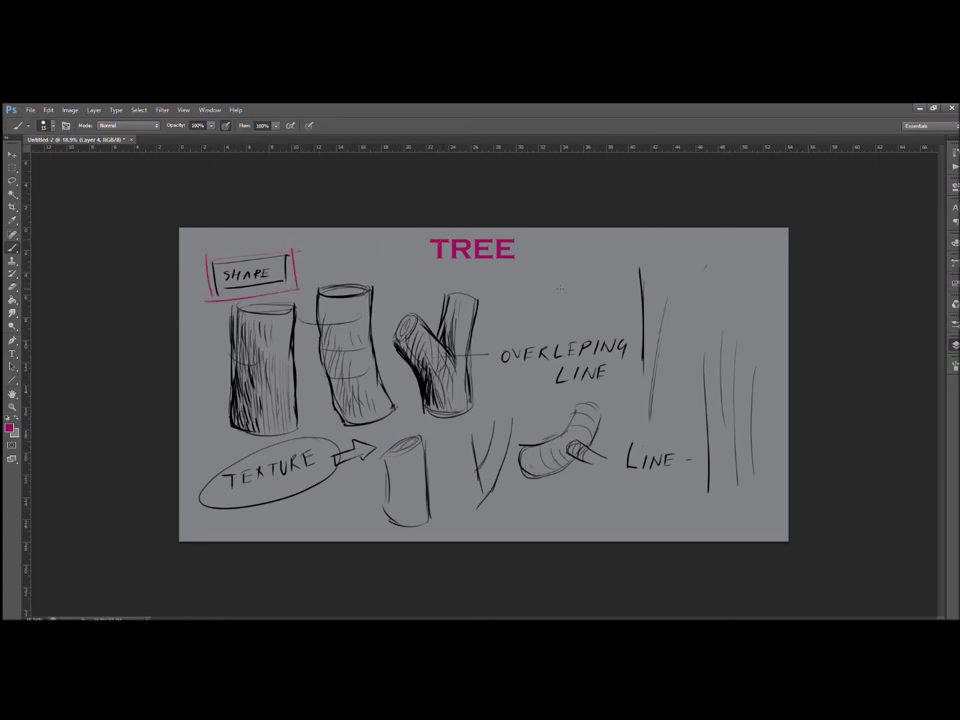
Add magenta annotation strokes above the overlapping-line label and around the vertical practice lines
left_click_drag(517, 300, 578, 273)
left_click_drag(521, 302, 579, 275)
left_click_drag(572, 305, 637, 299)
left_click_drag(574, 305, 582, 320)
left_click_drag(697, 256, 738, 334)
mouse_move(720, 246)
left_mouse_down()
mouse_move(740, 283)
mouse_move(754, 270)
mouse_move(774, 329)
mouse_move(740, 347)
mouse_move(742, 358)
left_mouse_up()
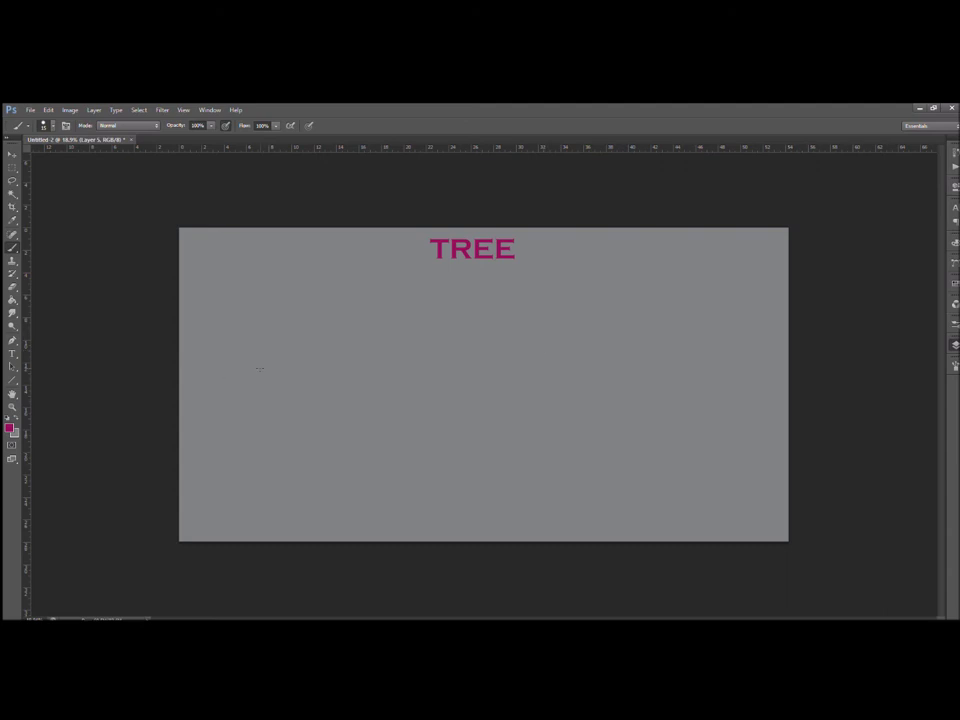
Return the brush colour to black and sketch the flared trunk of a large tree on the blank canvas
left_click(12, 219)
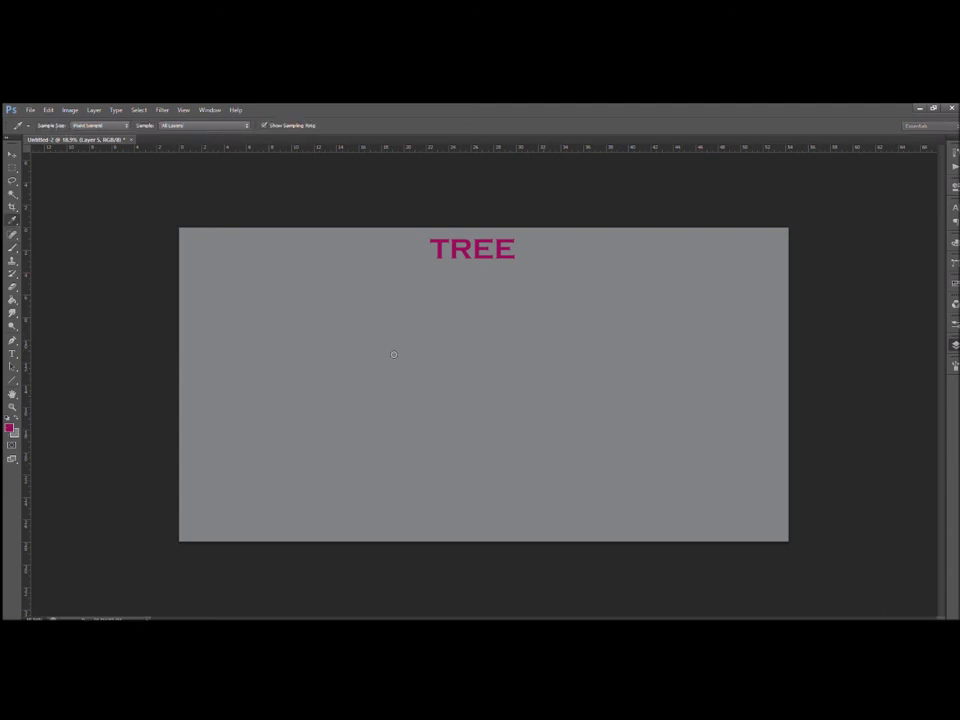
key("b")
key("d")
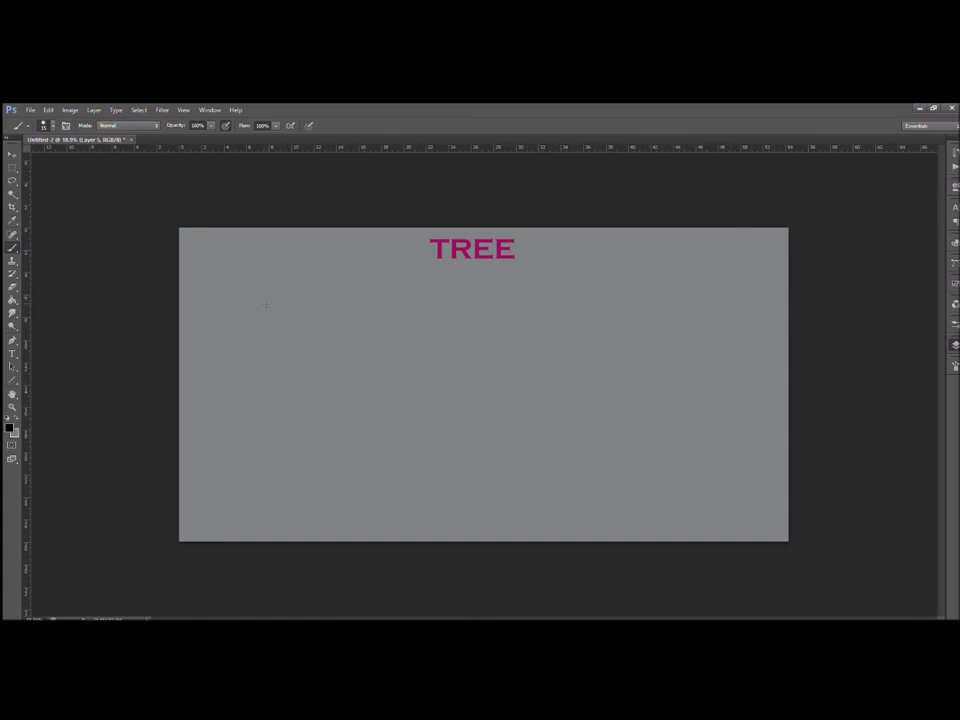
left_click_drag(231, 302, 226, 304)
left_click_drag(252, 303, 257, 301)
left_click_drag(291, 302, 283, 390)
mouse_move(323, 298)
left_mouse_down()
mouse_move(335, 402)
mouse_move(270, 407)
mouse_move(335, 408)
left_mouse_up()
Sketch the forked branches and a rounded, mushroom-like canopy with curved contour lines over the large trunk
mouse_move(285, 291)
left_mouse_down()
mouse_move(316, 293)
mouse_move(321, 285)
mouse_move(292, 292)
mouse_move(293, 283)
mouse_move(318, 287)
mouse_move(357, 315)
mouse_move(323, 249)
mouse_move(352, 252)
mouse_move(283, 244)
mouse_move(226, 296)
mouse_move(232, 326)
mouse_move(248, 339)
mouse_move(288, 296)
mouse_move(253, 263)
mouse_move(271, 314)
left_mouse_up()
left_click_drag(236, 283, 258, 332)
mouse_move(271, 258)
left_mouse_down()
mouse_move(275, 293)
mouse_move(291, 276)
left_mouse_up()
mouse_move(303, 255)
left_mouse_down()
mouse_move(302, 268)
mouse_move(329, 297)
left_mouse_up()
mouse_move(262, 328)
left_mouse_down()
mouse_move(298, 314)
mouse_move(338, 314)
left_mouse_up()
mouse_move(320, 247)
left_mouse_down()
mouse_move(363, 296)
mouse_move(350, 307)
left_mouse_up()
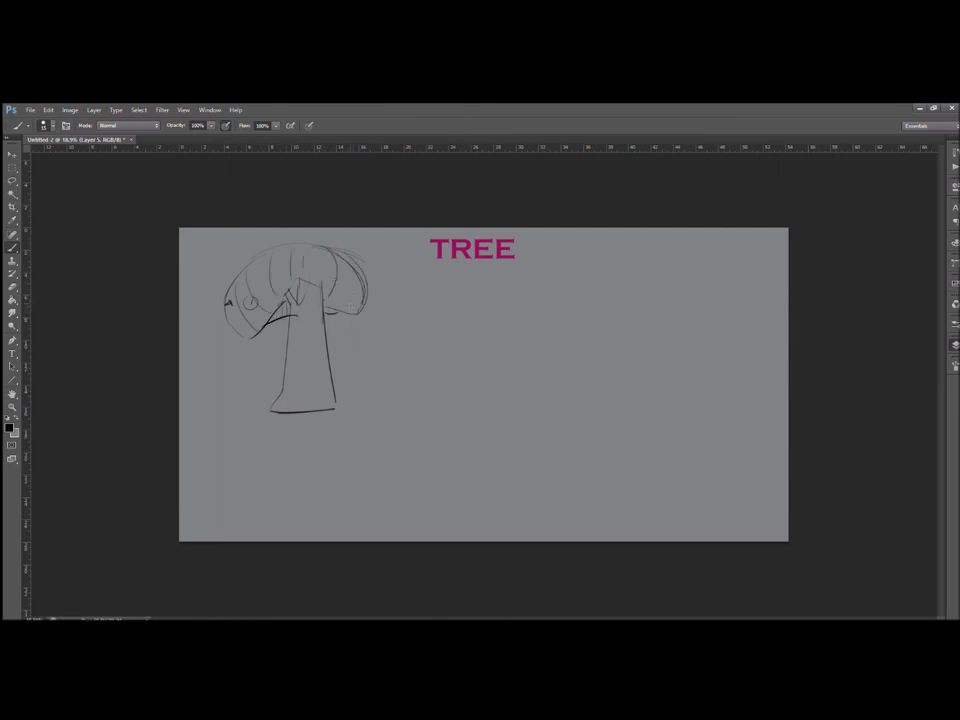
Extend the large tree's canopy outward with a lower rim and reinforce the trunk's right edge
mouse_move(226, 290)
left_mouse_down()
mouse_move(340, 243)
mouse_move(362, 262)
mouse_move(345, 255)
mouse_move(365, 295)
mouse_move(356, 318)
mouse_move(368, 300)
mouse_move(340, 320)
mouse_move(391, 306)
left_mouse_up()
mouse_move(353, 256)
left_mouse_down()
mouse_move(394, 308)
mouse_move(394, 328)
left_mouse_up()
left_click_drag(393, 294, 393, 329)
mouse_move(393, 329)
left_mouse_down()
mouse_move(339, 332)
mouse_move(325, 369)
left_mouse_up()
mouse_move(331, 326)
left_mouse_down()
mouse_move(330, 377)
mouse_move(313, 362)
mouse_move(336, 409)
left_mouse_up()
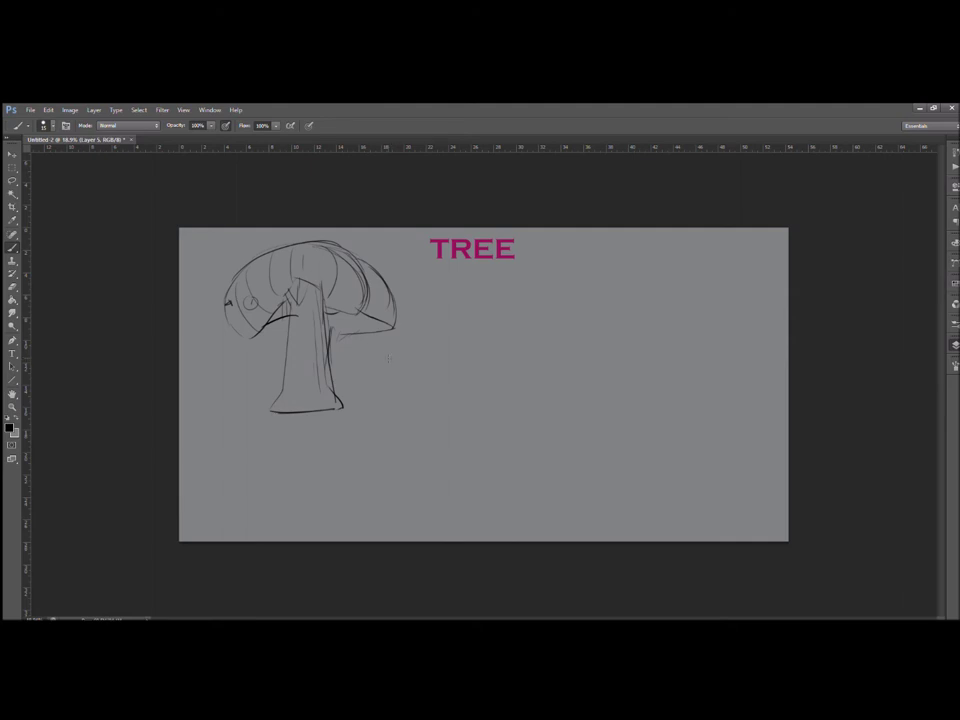
Sketch a smaller mushroom-shaped tree with a flat oval cap and a forked stem beside the large tree
mouse_move(369, 386)
left_mouse_down()
mouse_move(450, 350)
mouse_move(460, 362)
left_mouse_up()
mouse_move(370, 385)
left_mouse_down()
mouse_move(433, 366)
mouse_move(455, 370)
left_mouse_up()
left_click_drag(370, 386, 459, 372)
left_click_drag(404, 398, 403, 433)
mouse_move(416, 380)
left_mouse_down()
mouse_move(420, 413)
mouse_move(429, 398)
mouse_move(422, 444)
mouse_move(427, 377)
mouse_move(436, 384)
left_mouse_up()
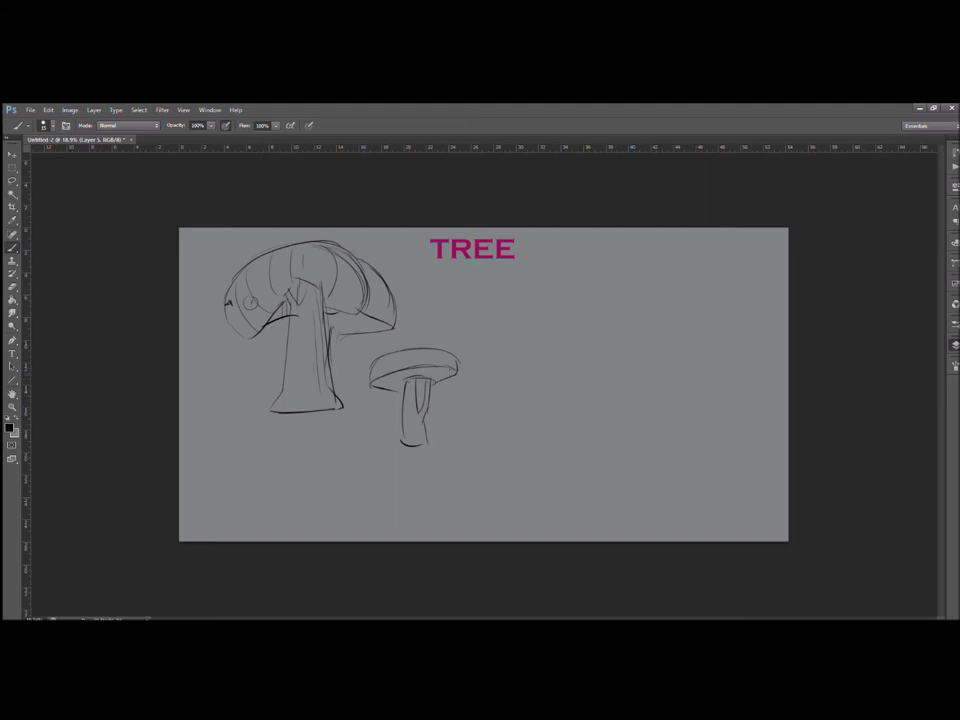
Sketch a tree with overlapping round foliage clusters on a straight tapered trunk below the title
left_click_drag(437, 309, 516, 301)
mouse_move(460, 285)
left_mouse_down()
mouse_move(432, 291)
mouse_move(471, 334)
mouse_move(479, 303)
mouse_move(453, 330)
mouse_move(475, 390)
left_mouse_up()
left_click_drag(487, 320, 496, 390)
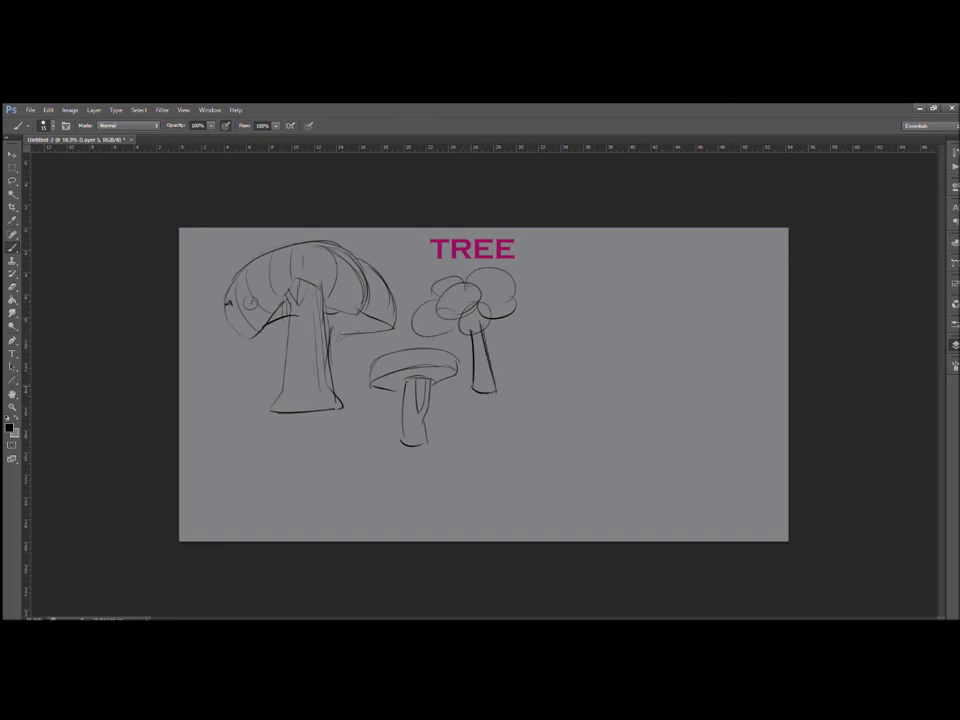
mouse_move(466, 320)
left_mouse_down()
mouse_move(487, 320)
mouse_move(484, 302)
left_mouse_up()
mouse_move(428, 334)
left_mouse_down()
mouse_move(462, 336)
mouse_move(462, 320)
left_mouse_up()
Sketch a tall leafless trunk that splits into two upright branches, left of the large tree
mouse_move(212, 401)
left_mouse_down()
mouse_move(212, 510)
mouse_move(242, 513)
left_mouse_up()
mouse_move(212, 402)
left_mouse_down()
mouse_move(204, 357)
mouse_move(224, 397)
mouse_move(234, 368)
mouse_move(242, 398)
mouse_move(232, 415)
mouse_move(228, 407)
mouse_move(247, 500)
left_mouse_up()
left_click_drag(242, 443, 248, 505)
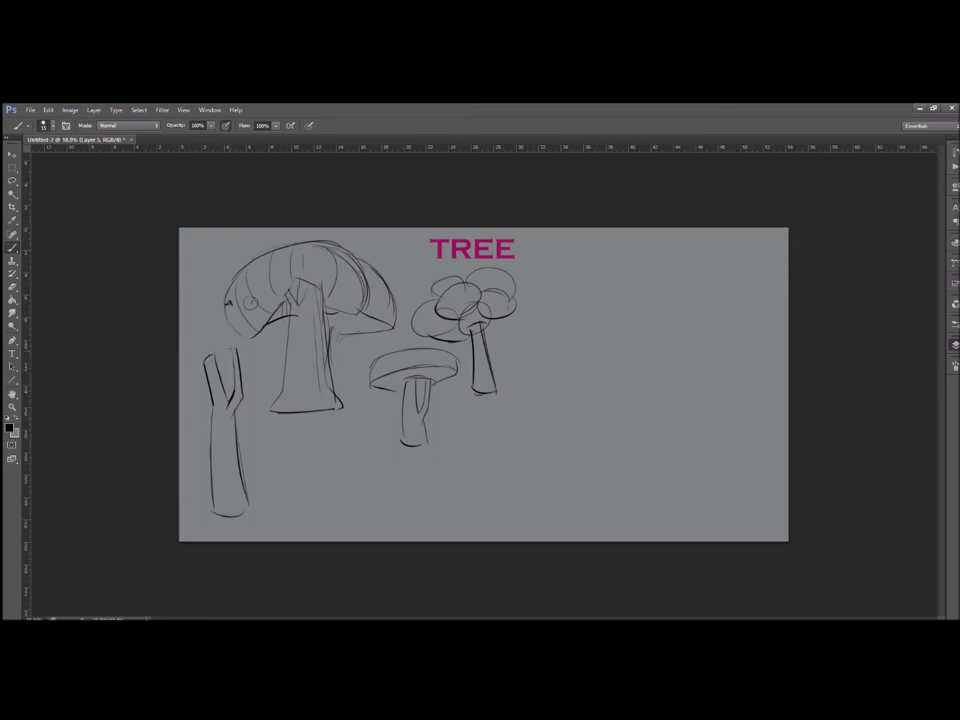
Sketch a short trunk with a thick leaning branch below the large tree and darken the large trunk's left base
left_click_drag(267, 435, 303, 502)
left_click_drag(287, 425, 327, 490)
mouse_move(326, 437)
left_mouse_down()
mouse_move(326, 491)
mouse_move(298, 523)
mouse_move(326, 521)
left_mouse_up()
mouse_move(267, 435)
left_mouse_down()
mouse_move(302, 409)
mouse_move(342, 408)
left_mouse_up()
left_click_drag(288, 352, 276, 400)
left_click_drag(284, 380, 271, 405)
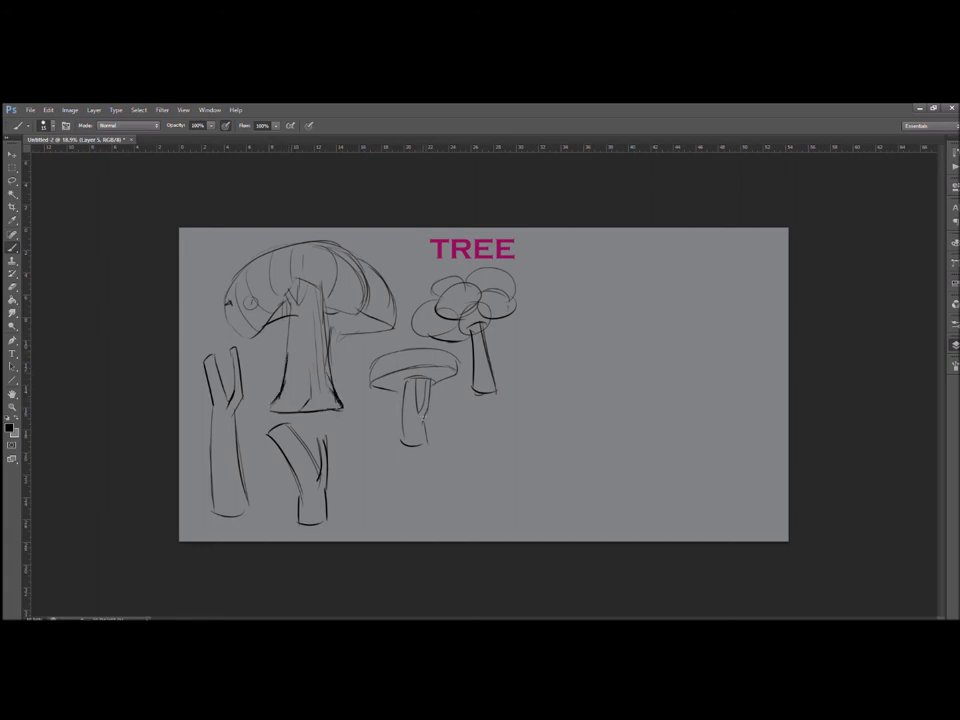
Reinforce the small mushroom tree's stem and sketch a narrow forked trunk next to it
mouse_move(423, 415)
left_mouse_down()
mouse_move(430, 450)
mouse_move(401, 444)
left_mouse_up()
mouse_move(401, 446)
left_mouse_down()
mouse_move(420, 451)
mouse_move(373, 504)
left_mouse_up()
mouse_move(382, 462)
left_mouse_down()
mouse_move(373, 507)
mouse_move(395, 523)
mouse_move(401, 516)
left_mouse_up()
mouse_move(370, 427)
left_mouse_down()
mouse_move(380, 468)
mouse_move(382, 456)
left_mouse_up()
mouse_move(376, 402)
left_mouse_down()
mouse_move(383, 460)
mouse_move(396, 463)
left_mouse_up()
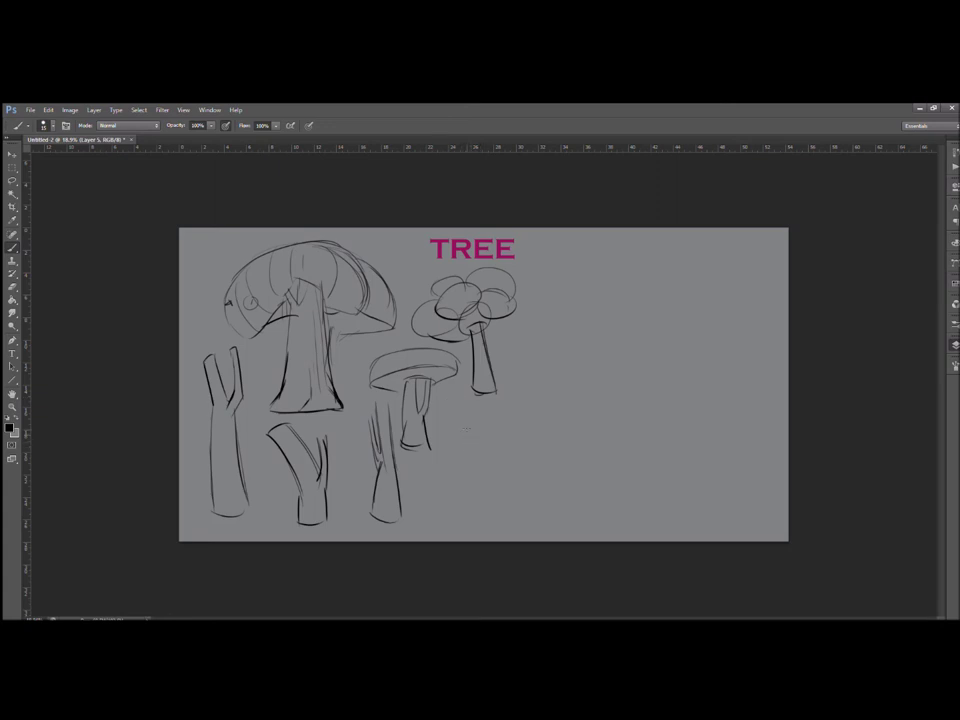
Sketch a wide trunk with spreading roots and a curved cross-section line near the base, at the lower centre
left_click_drag(467, 430, 443, 525)
left_click_drag(521, 413, 521, 488)
mouse_move(522, 432)
left_mouse_down()
mouse_move(525, 493)
mouse_move(543, 523)
left_mouse_up()
left_click_drag(439, 530, 516, 528)
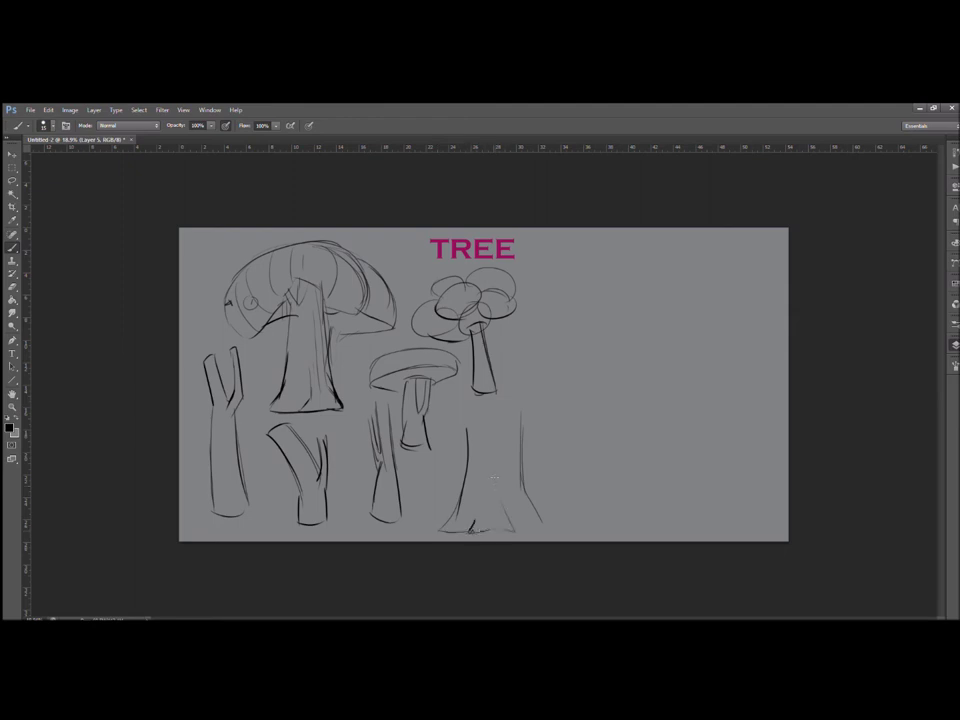
mouse_move(478, 487)
left_mouse_down()
mouse_move(477, 512)
mouse_move(533, 528)
left_mouse_up()
mouse_move(511, 473)
left_mouse_down()
mouse_move(525, 525)
mouse_move(547, 532)
mouse_move(572, 521)
left_mouse_up()
mouse_move(460, 498)
left_mouse_down()
mouse_move(428, 508)
mouse_move(525, 503)
mouse_move(525, 493)
left_mouse_up()
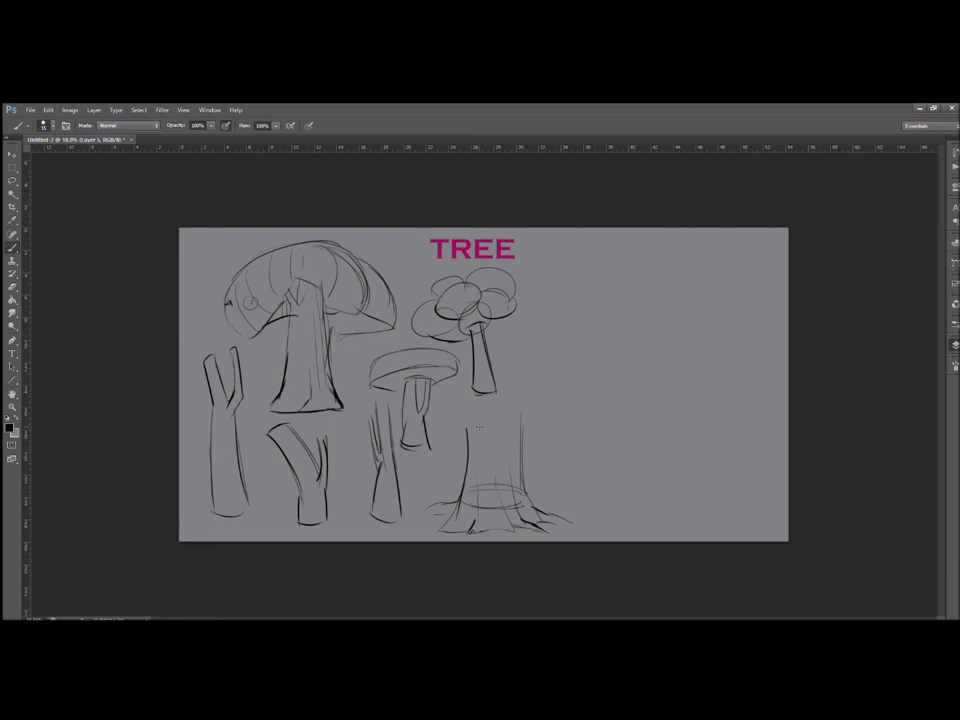
Handwrite the label "Dimension" beside the wide trunk and strengthen the trunk's outline, roots and contour curves
left_click_drag(466, 492, 550, 489)
left_click_drag(558, 481, 637, 476)
left_click(559, 475)
mouse_move(466, 421)
left_mouse_down()
mouse_move(459, 519)
mouse_move(521, 494)
left_mouse_up()
mouse_move(468, 451)
left_mouse_down()
mouse_move(509, 450)
mouse_move(520, 460)
mouse_move(508, 519)
left_mouse_up()
left_click_drag(477, 529, 501, 525)
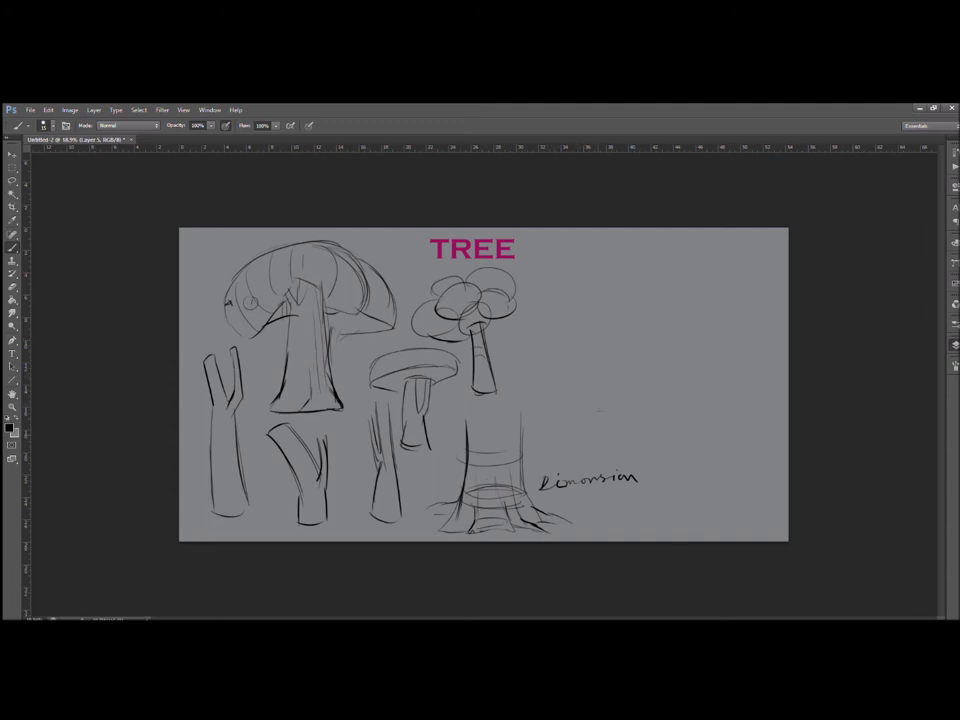
Add a short side branch to the wide trunk and sketch a twisted S-shaped trunk above the Dimension label
left_click_drag(523, 459, 539, 441)
left_click_drag(601, 342, 589, 383)
mouse_move(566, 332)
left_mouse_down()
mouse_move(584, 393)
mouse_move(562, 393)
mouse_move(556, 432)
left_mouse_up()
mouse_move(585, 322)
left_mouse_down()
mouse_move(603, 402)
mouse_move(579, 416)
mouse_move(575, 434)
mouse_move(577, 406)
mouse_move(575, 441)
mouse_move(543, 449)
mouse_move(600, 442)
left_mouse_up()
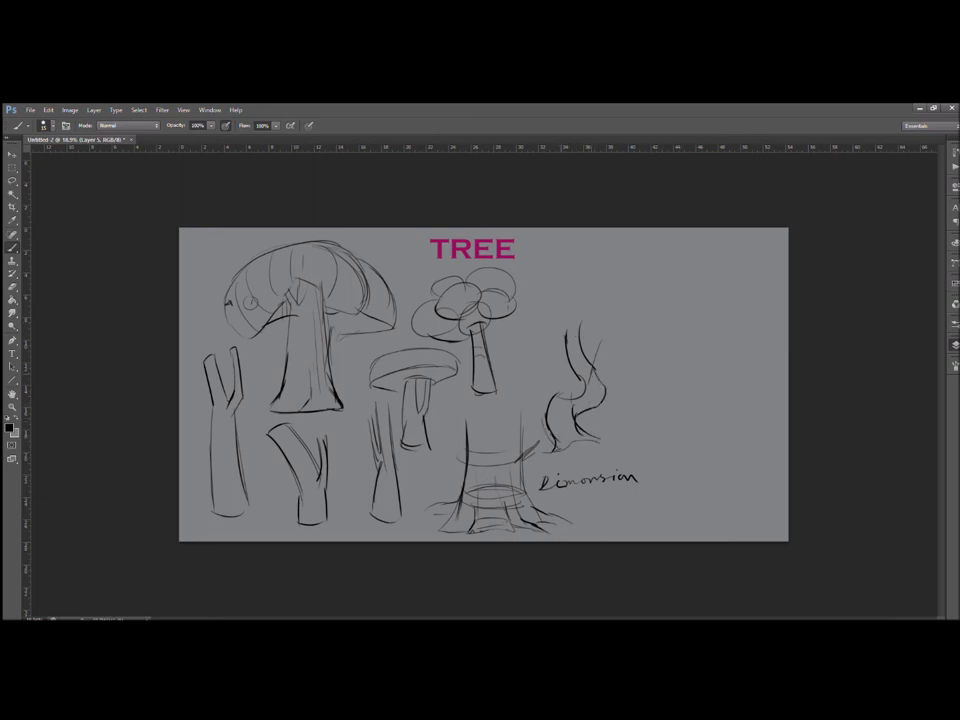
Sketch the branches and a broad, two-part umbrella canopy on top of the twisted trunk
left_click_drag(583, 344, 618, 354)
mouse_move(573, 303)
left_mouse_down()
mouse_move(515, 356)
mouse_move(519, 373)
left_mouse_up()
mouse_move(519, 373)
left_mouse_down()
mouse_move(543, 322)
mouse_move(607, 332)
left_mouse_up()
mouse_move(523, 318)
left_mouse_down()
mouse_move(617, 313)
mouse_move(606, 321)
left_mouse_up()
mouse_move(601, 322)
left_mouse_down()
mouse_move(661, 331)
mouse_move(621, 347)
left_mouse_up()
mouse_move(561, 338)
left_mouse_down()
mouse_move(580, 346)
mouse_move(568, 362)
left_mouse_up()
Sketch a small tree with cloud-like foliage and a bent trunk in the upper right of the canvas
mouse_move(636, 296)
left_mouse_down()
mouse_move(667, 284)
mouse_move(664, 298)
mouse_move(704, 299)
mouse_move(674, 307)
mouse_move(689, 311)
mouse_move(689, 326)
left_mouse_up()
mouse_move(694, 307)
left_mouse_down()
mouse_move(708, 337)
mouse_move(672, 359)
mouse_move(713, 357)
left_mouse_up()
left_click_drag(705, 353, 718, 355)
left_click_drag(706, 283, 718, 311)
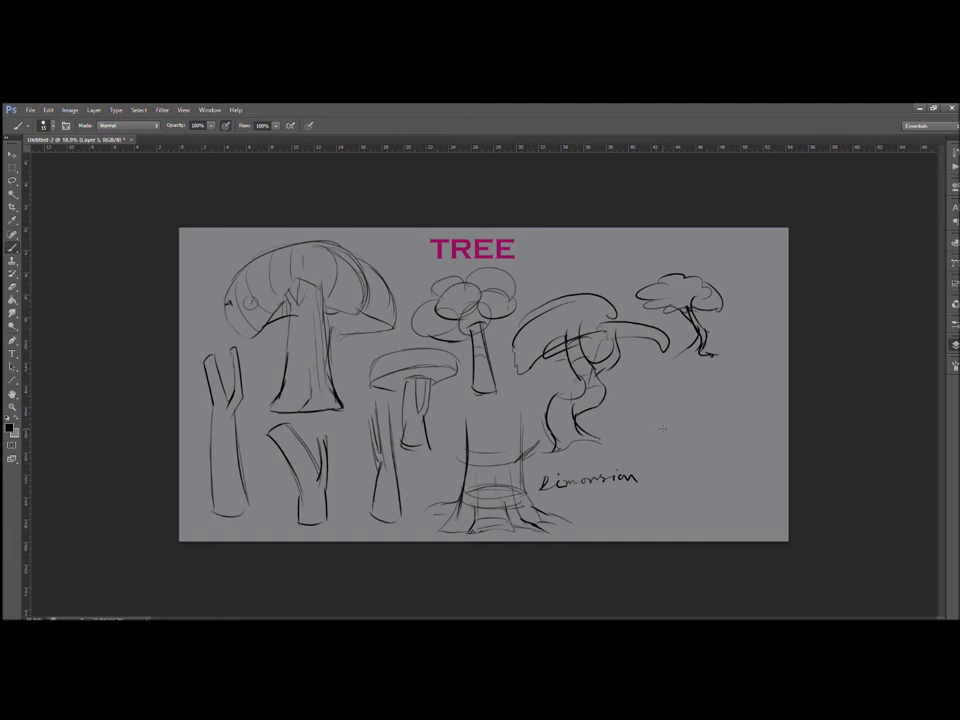
Sketch a group of three small trees, two with drooping canopies and one flat-topped, at the lower right
mouse_move(643, 387)
left_mouse_down()
mouse_move(626, 435)
mouse_move(675, 394)
mouse_move(681, 413)
mouse_move(670, 430)
mouse_move(698, 429)
mouse_move(691, 422)
mouse_move(700, 435)
left_mouse_up()
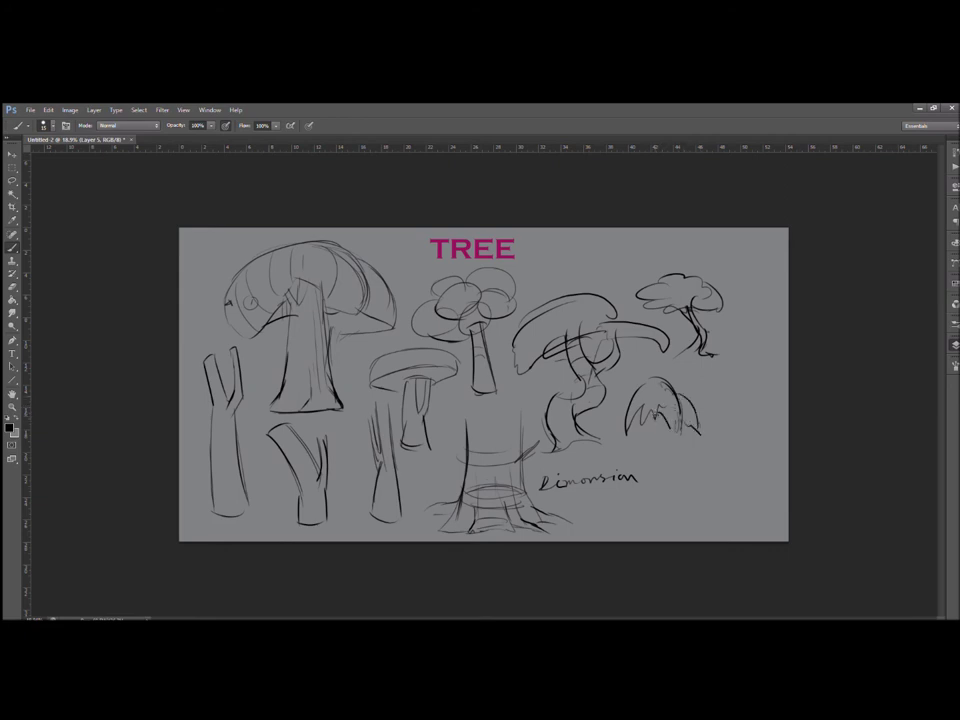
left_click_drag(660, 385, 675, 484)
mouse_move(709, 440)
left_mouse_down()
mouse_move(739, 394)
mouse_move(760, 444)
mouse_move(726, 457)
mouse_move(740, 496)
left_mouse_up()
mouse_move(736, 435)
left_mouse_down()
mouse_move(752, 450)
mouse_move(708, 446)
mouse_move(743, 445)
left_mouse_up()
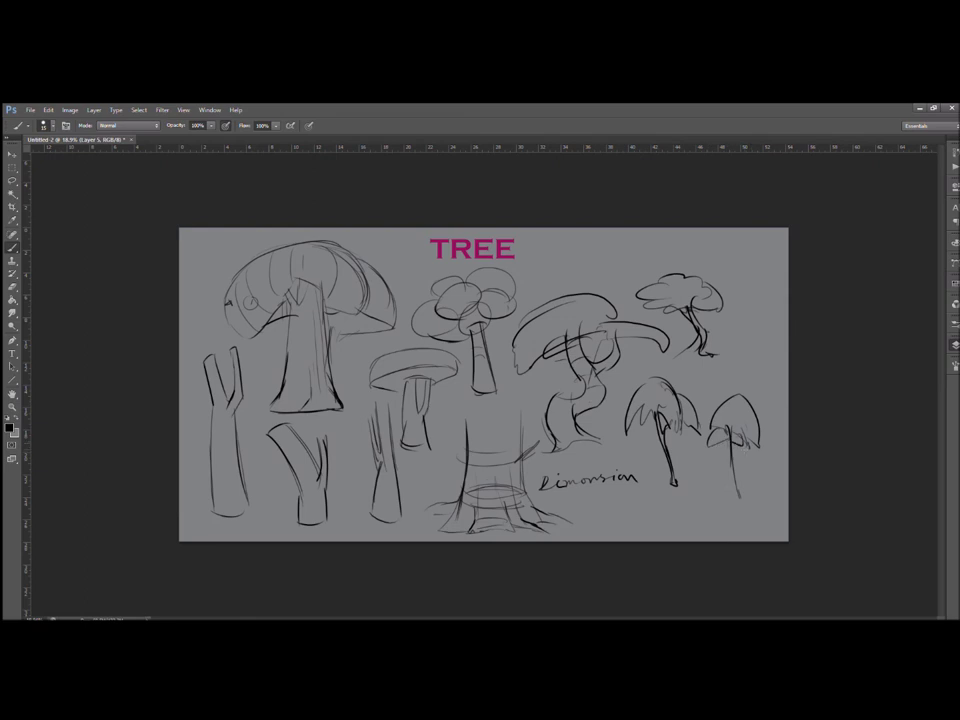
mouse_move(678, 461)
left_mouse_down()
mouse_move(692, 491)
mouse_move(700, 456)
mouse_move(703, 521)
left_mouse_up()
left_click_drag(677, 456, 719, 456)
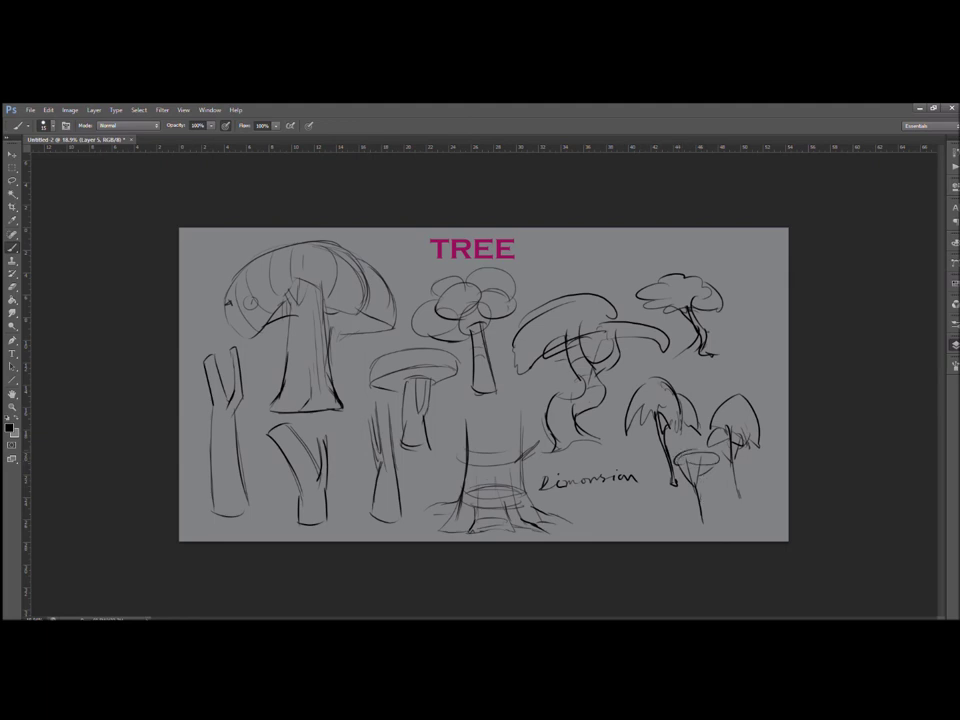
Draw curved contour lines across the leaning branch and base of the short forked trunk
left_click_drag(282, 443, 297, 434)
mouse_move(291, 459)
left_mouse_down()
mouse_move(300, 428)
mouse_move(316, 467)
left_mouse_up()
left_click_drag(305, 498, 315, 495)
Create a new layer and shade the canopies of the three small trees at the lower right in black
left_click(914, 611)
left_click_drag(958, 377, 952, 379)
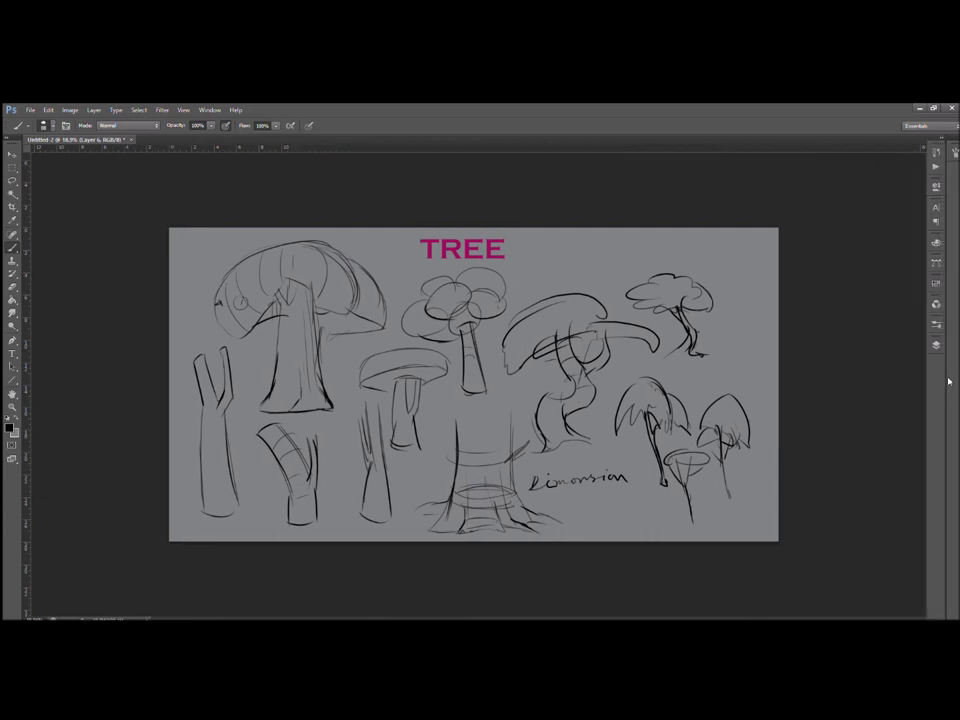
left_click_drag(954, 153, 936, 367)
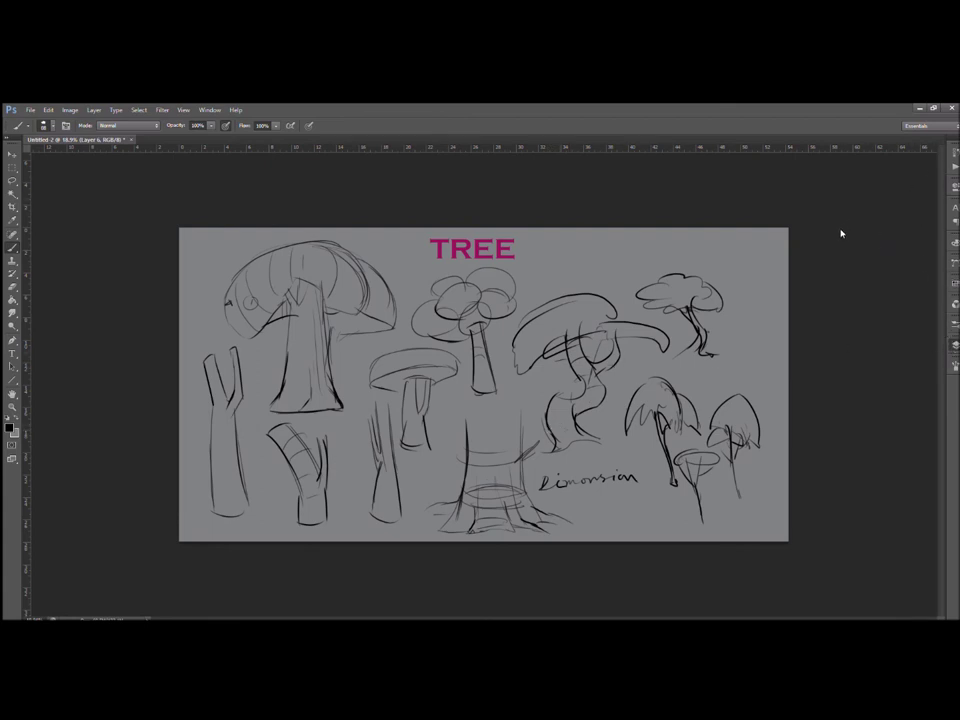
mouse_move(655, 383)
left_mouse_down()
mouse_move(631, 410)
mouse_move(648, 402)
mouse_move(678, 414)
mouse_move(630, 427)
mouse_move(695, 426)
mouse_move(684, 400)
mouse_move(713, 436)
mouse_move(757, 428)
mouse_move(750, 415)
mouse_move(761, 441)
left_mouse_up()
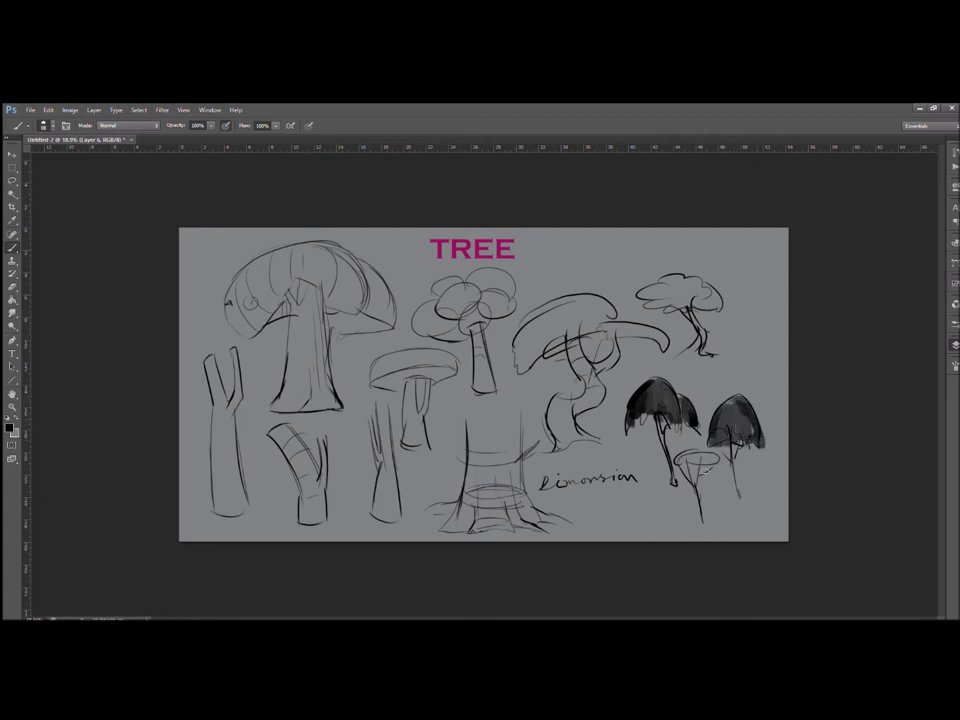
left_click_drag(678, 462, 716, 463)
Shade the small upper-right tree and the twisted tree's umbrella canopy, reducing the brush size to 45 for the edges
mouse_move(652, 282)
left_mouse_down()
mouse_move(659, 298)
mouse_move(645, 300)
mouse_move(665, 300)
mouse_move(672, 285)
mouse_move(716, 298)
mouse_move(703, 304)
mouse_move(710, 286)
left_mouse_up()
mouse_move(522, 312)
left_mouse_down()
mouse_move(521, 340)
mouse_move(573, 316)
mouse_move(520, 362)
mouse_move(560, 340)
mouse_move(566, 352)
mouse_move(645, 329)
mouse_move(668, 340)
mouse_move(699, 328)
mouse_move(691, 349)
mouse_move(702, 340)
mouse_move(710, 355)
left_mouse_up()
key("bracketleft")
mouse_move(571, 300)
left_mouse_down()
mouse_move(586, 326)
mouse_move(569, 302)
mouse_move(607, 322)
mouse_move(564, 300)
mouse_move(617, 319)
left_mouse_up()
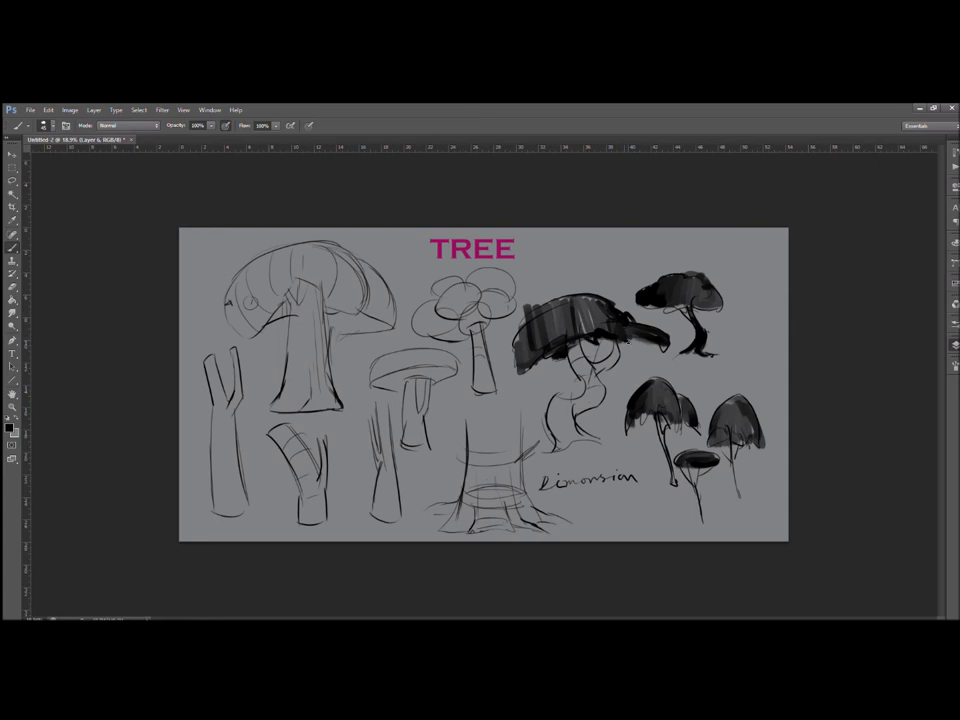
left_click_drag(621, 316, 664, 346)
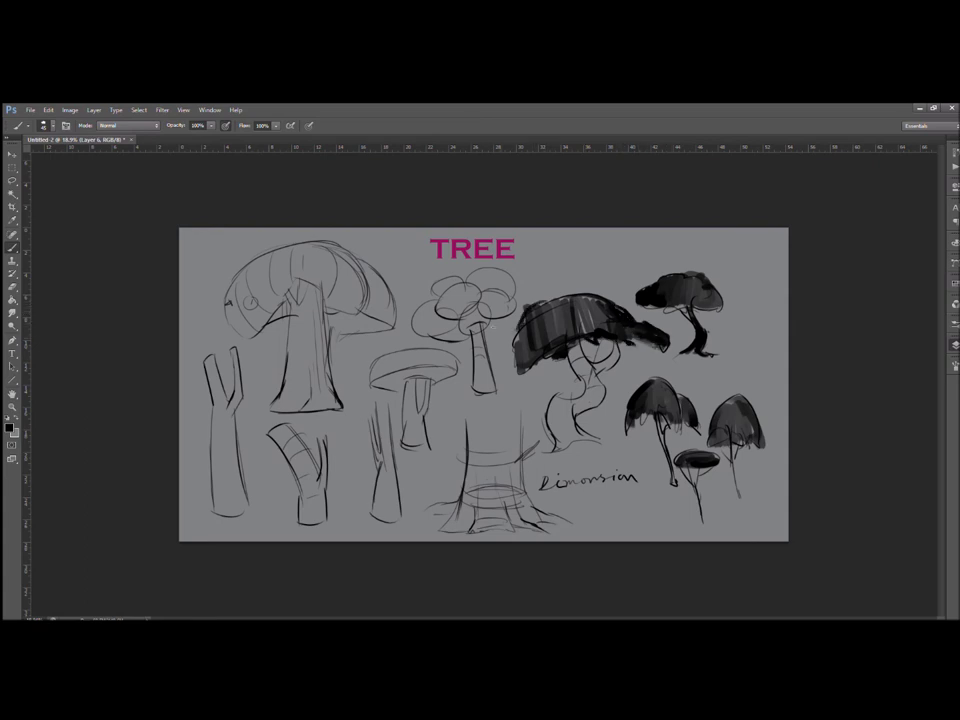
Shade the round-cluster tree's foliage and trunk, and fill the twisted trunk and its branches with a smaller brush
mouse_move(438, 280)
left_mouse_down()
mouse_move(462, 305)
mouse_move(424, 318)
mouse_move(446, 330)
mouse_move(466, 320)
left_mouse_up()
mouse_move(488, 282)
left_mouse_down()
mouse_move(498, 275)
mouse_move(508, 309)
mouse_move(478, 332)
mouse_move(480, 392)
left_mouse_up()
mouse_move(597, 365)
left_mouse_down()
mouse_move(556, 428)
mouse_move(566, 444)
left_mouse_up()
key("bracketleft")
key("bracketleft")
key("bracketleft")
mouse_move(597, 369)
left_mouse_down()
mouse_move(616, 341)
mouse_move(612, 364)
left_mouse_up()
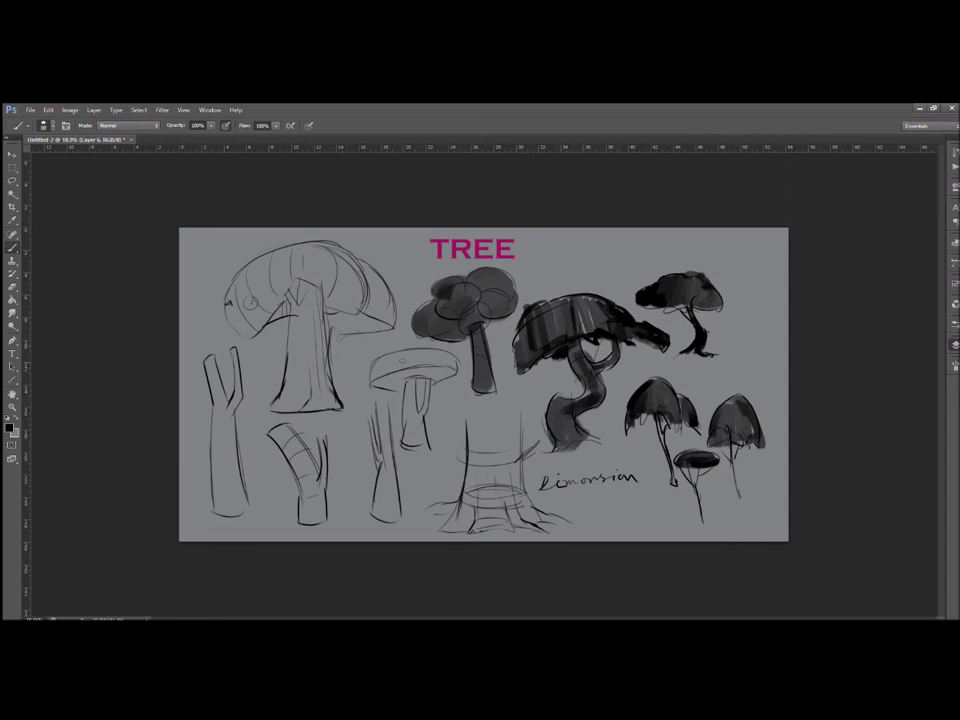
Shade the small mushroom tree, the large tree's trunk and the large canopy with dark tones
mouse_move(376, 362)
left_mouse_down()
mouse_move(434, 352)
mouse_move(387, 365)
mouse_move(452, 360)
mouse_move(431, 370)
mouse_move(439, 375)
mouse_move(451, 371)
mouse_move(405, 367)
mouse_move(397, 384)
mouse_move(409, 377)
mouse_move(407, 424)
mouse_move(431, 372)
mouse_move(422, 444)
left_mouse_up()
mouse_move(289, 294)
left_mouse_down()
mouse_move(304, 330)
mouse_move(324, 372)
mouse_move(310, 331)
mouse_move(303, 348)
mouse_move(297, 306)
mouse_move(283, 403)
mouse_move(303, 410)
mouse_move(296, 402)
mouse_move(337, 407)
left_mouse_up()
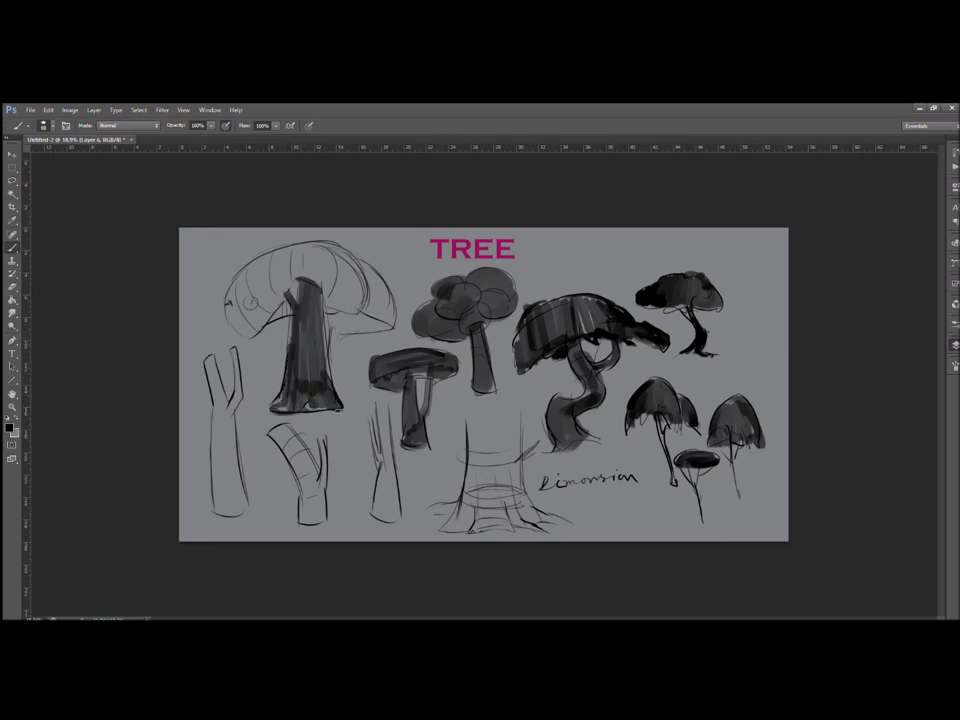
mouse_move(249, 301)
left_mouse_down()
mouse_move(240, 290)
mouse_move(255, 270)
mouse_move(300, 258)
mouse_move(376, 313)
left_mouse_up()
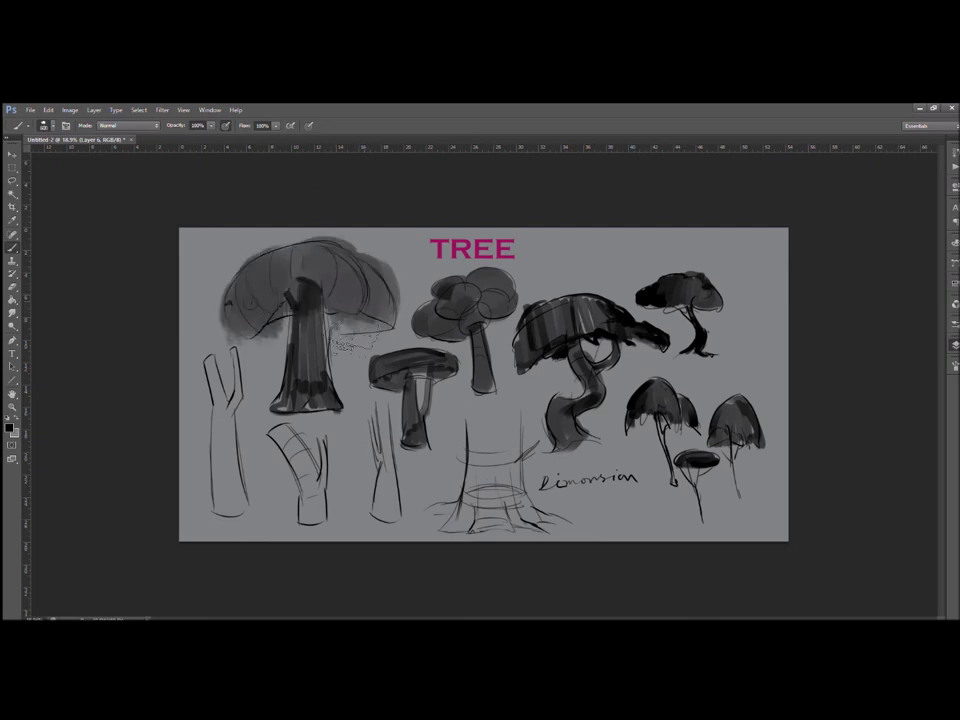
Fill the narrow forked trunk and its branches with black and darken the small mushroom tree's stem
mouse_move(388, 403)
left_mouse_down()
mouse_move(389, 508)
mouse_move(380, 517)
mouse_move(392, 511)
mouse_move(388, 520)
left_mouse_up()
left_click_drag(292, 391, 294, 389)
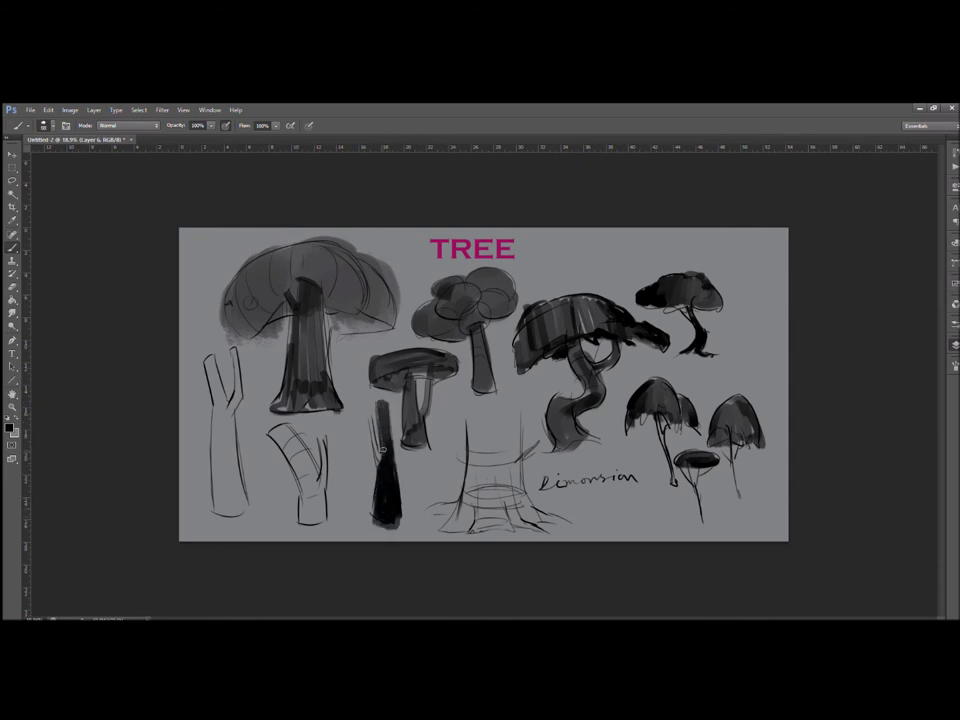
left_click_drag(371, 417, 378, 456)
left_click_drag(386, 402, 390, 462)
left_click_drag(404, 378, 413, 407)
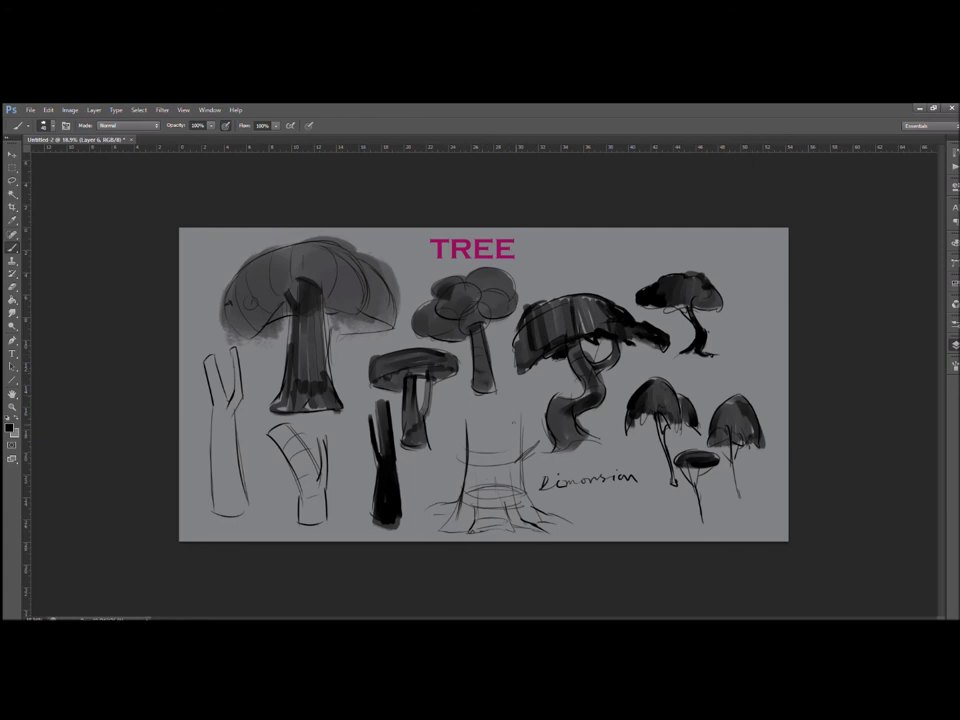
Enlarge the brush to 150 and block in vertical bands of tone on the wide trunk
key("]")
mouse_move(472, 418)
left_mouse_down()
mouse_move(475, 485)
mouse_move(486, 485)
mouse_move(485, 497)
left_mouse_up()
left_click_drag(520, 412, 516, 490)
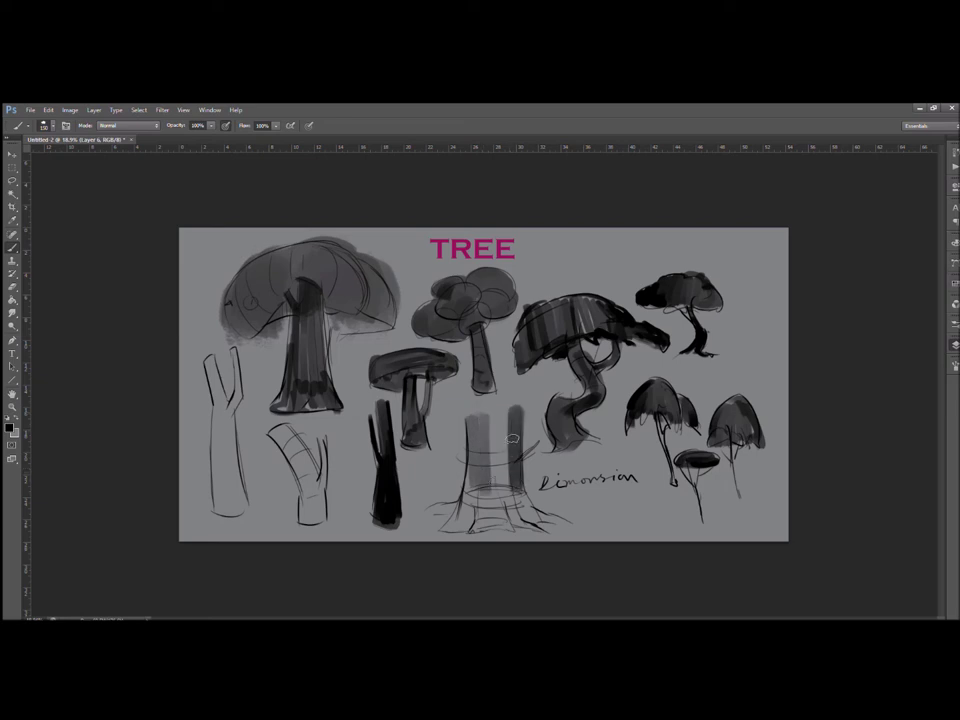
mouse_move(472, 412)
left_mouse_down()
mouse_move(472, 496)
mouse_move(487, 486)
left_mouse_up()
left_click_drag(496, 415, 504, 491)
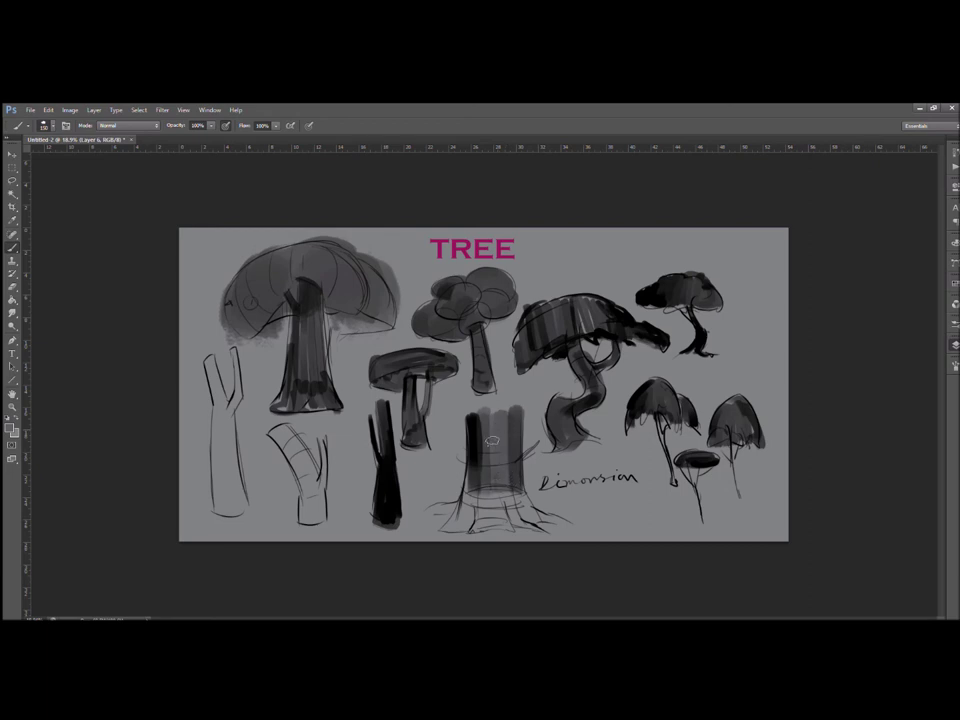
Blend the wide trunk's shading down to the roots using tones sampled from the painting
left_click_drag(490, 416, 488, 487)
left_click(474, 424, "alt")
mouse_move(509, 415)
left_mouse_down()
mouse_move(508, 453)
mouse_move(501, 435)
mouse_move(515, 431)
mouse_move(513, 420)
mouse_move(490, 495)
left_mouse_up()
mouse_move(480, 440)
left_mouse_down()
mouse_move(480, 513)
mouse_move(501, 490)
mouse_move(513, 518)
left_mouse_up()
Reduce the brush to 45 and paint dark bark streaks and black spreading roots on the wide trunk
left_click(508, 402, "alt")
key("bracketleft")
key("bracketleft")
key("bracketleft")
key("bracketleft")
key("bracketleft")
key("bracketleft")
key("bracketleft")
key("bracketleft")
left_click(470, 432, "alt")
mouse_move(469, 432)
left_mouse_down()
mouse_move(454, 516)
mouse_move(456, 501)
mouse_move(472, 527)
mouse_move(501, 497)
mouse_move(497, 513)
mouse_move(484, 475)
mouse_move(483, 487)
mouse_move(505, 491)
mouse_move(517, 520)
left_mouse_up()
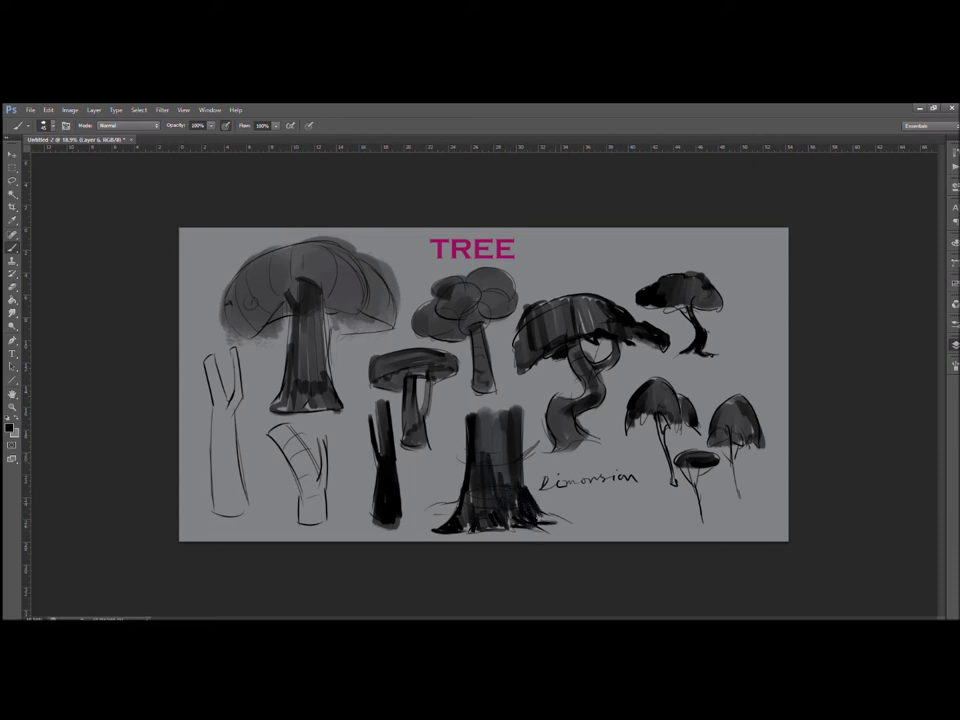
left_click_drag(545, 516, 576, 524)
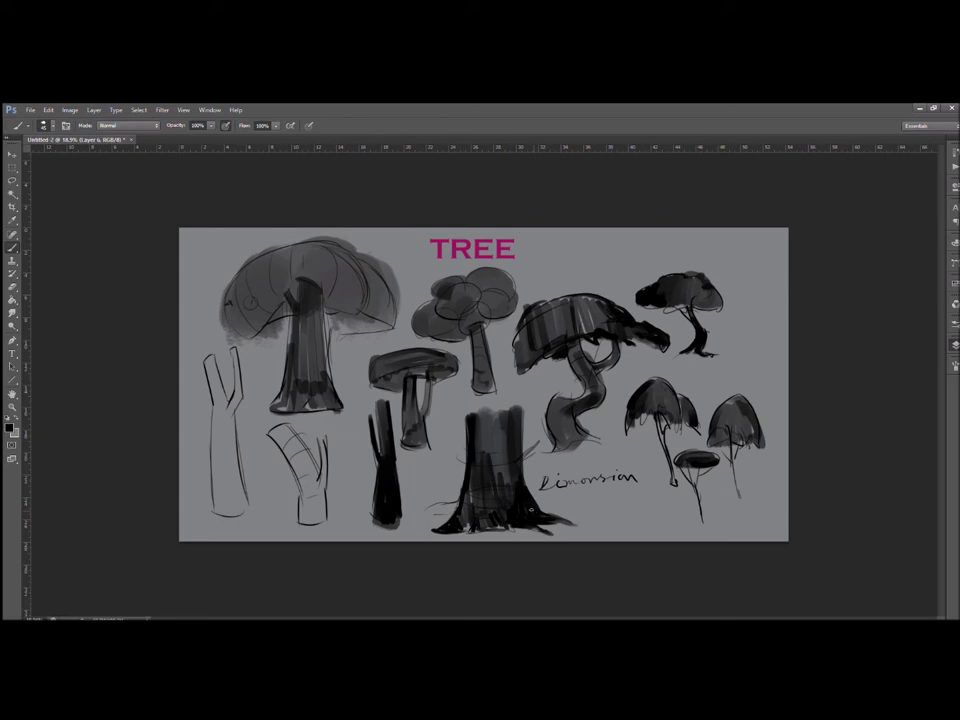
mouse_move(512, 471)
left_mouse_down()
mouse_move(510, 499)
mouse_move(495, 432)
mouse_move(492, 459)
mouse_move(505, 459)
left_mouse_up()
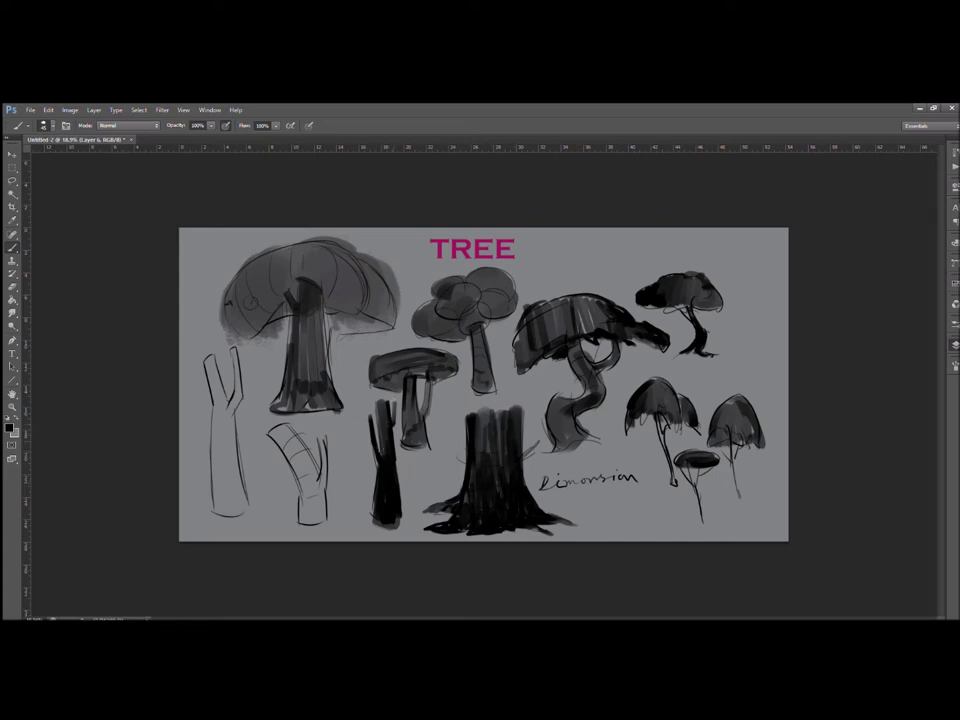
Add a side branch and wider base to the narrow forked trunk, and darken the mushroom stem and large trunk
left_click_drag(359, 424, 368, 441)
mouse_move(298, 333)
left_mouse_down()
mouse_move(305, 388)
mouse_move(301, 380)
left_mouse_up()
left_click_drag(374, 502, 370, 515)
left_click_drag(282, 394, 303, 394)
mouse_move(408, 388)
left_mouse_down()
mouse_move(408, 433)
mouse_move(424, 409)
left_mouse_up()
left_click_drag(319, 282, 322, 336)
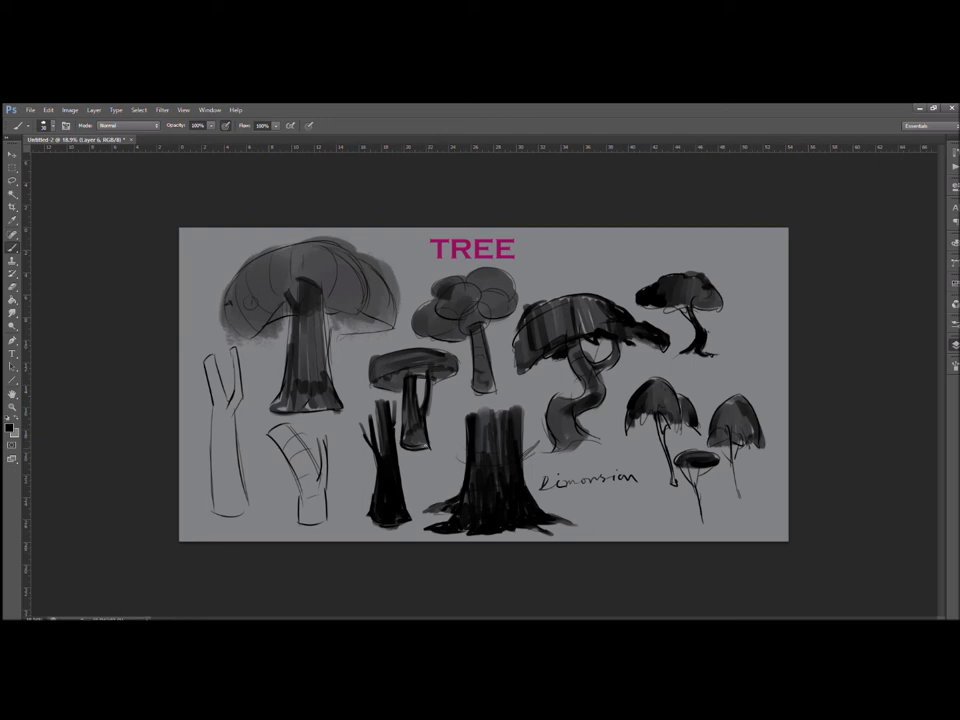
Darken the base of the small round-canopy tree, the twisted trunk and the thin stems of the small trees
left_click_drag(473, 389, 497, 391)
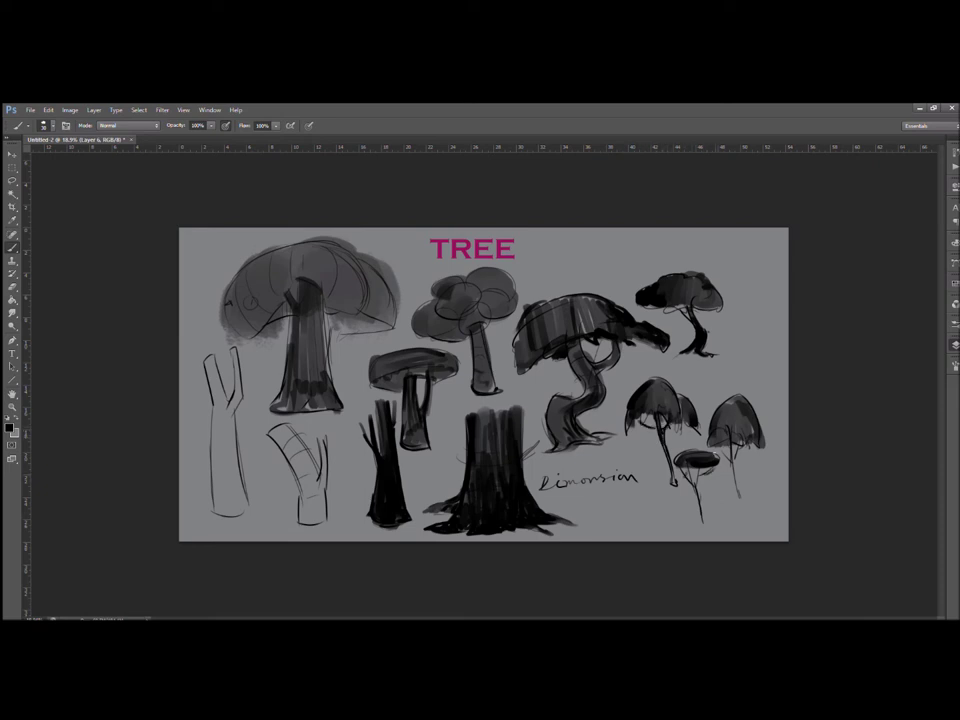
left_click_drag(698, 486, 703, 521)
left_click_drag(734, 463, 739, 496)
Shade the curved forked trunk in mid-grey, and reduce the brush to 60 for its dark bark streaks and edges
mouse_move(280, 430)
left_mouse_down()
mouse_move(314, 518)
mouse_move(324, 486)
left_mouse_up()
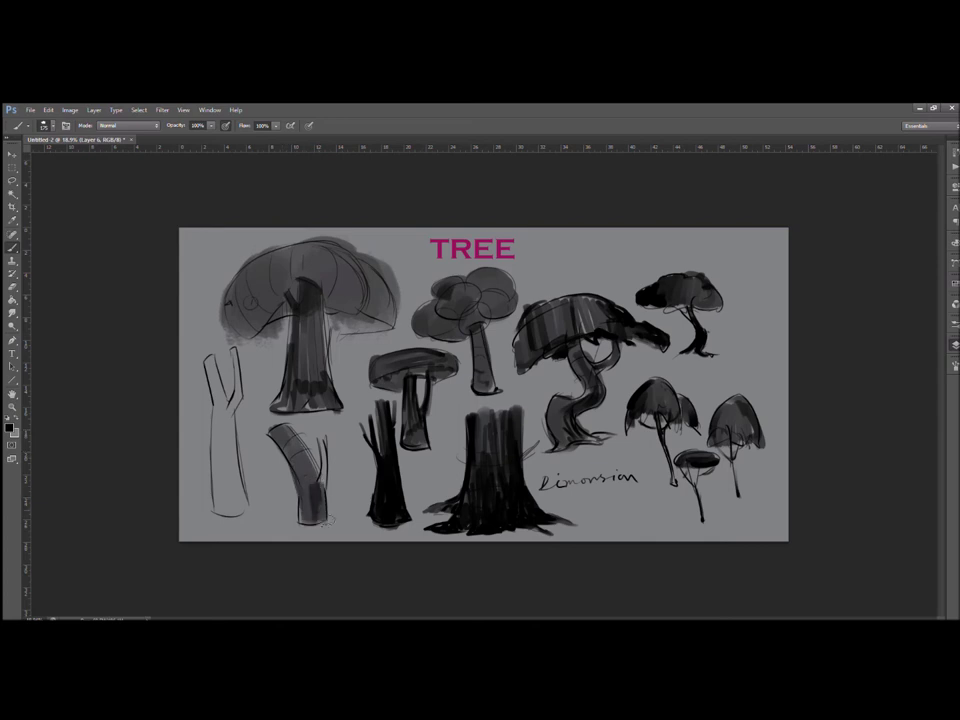
key("bracketleft")
key("bracketleft")
key("bracketleft")
key("bracketleft")
key("bracketleft")
left_click_drag(288, 427, 322, 513)
mouse_move(325, 453)
left_mouse_down()
mouse_move(334, 428)
mouse_move(325, 457)
left_mouse_up()
left_click_drag(264, 433, 287, 425)
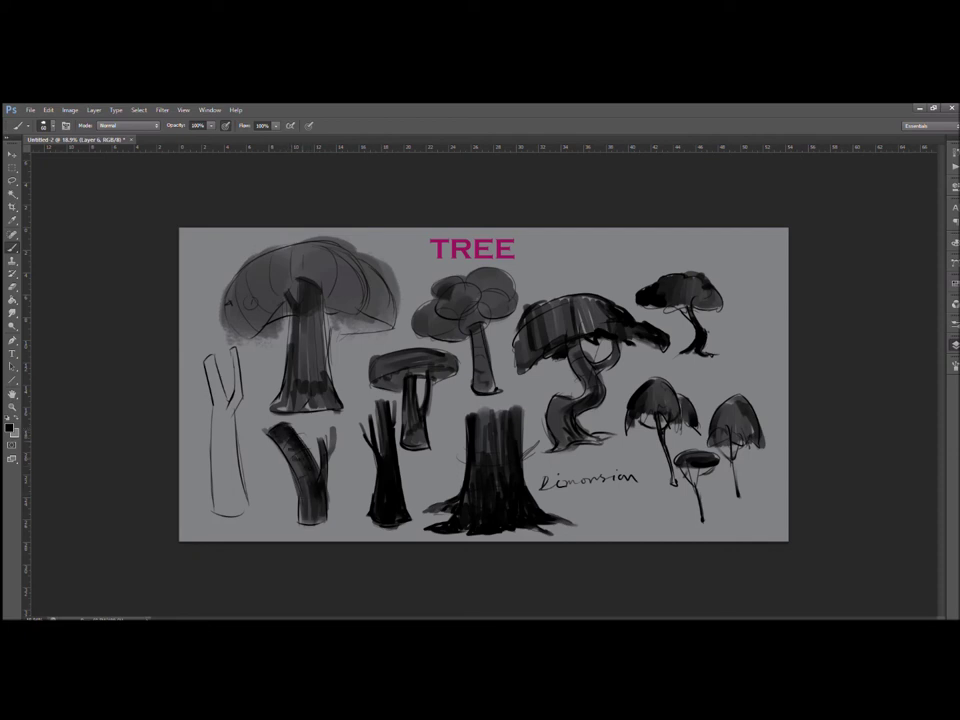
mouse_move(309, 520)
left_mouse_down()
mouse_move(327, 488)
mouse_move(325, 507)
left_mouse_up()
Fill the tall forked trunk with vertical dark bark strokes from both branch tips down to the base
left_click_drag(211, 362, 223, 396)
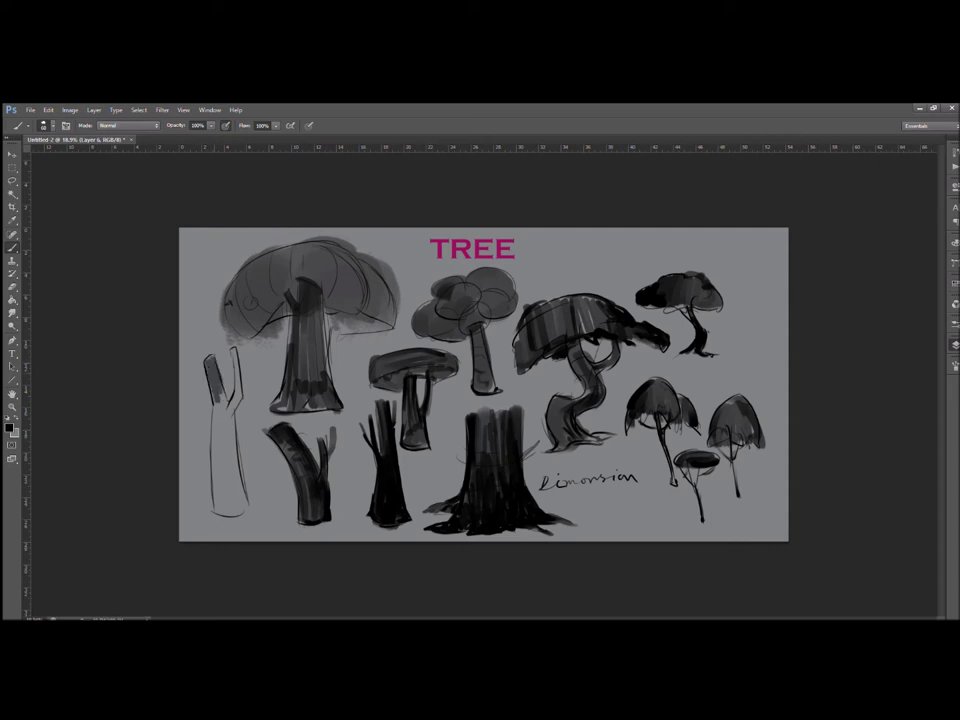
mouse_move(234, 353)
left_mouse_down()
mouse_move(236, 388)
mouse_move(216, 435)
mouse_move(222, 502)
left_mouse_up()
mouse_move(224, 420)
left_mouse_down()
mouse_move(231, 507)
mouse_move(243, 506)
left_mouse_up()
left_click_drag(218, 395, 217, 497)
left_click_drag(214, 426, 217, 508)
mouse_move(217, 511)
left_mouse_down()
mouse_move(239, 510)
mouse_move(220, 513)
left_mouse_up()
left_click_drag(224, 467, 226, 513)
mouse_move(225, 437)
left_mouse_down()
mouse_move(232, 512)
mouse_move(245, 494)
mouse_move(233, 508)
left_mouse_up()
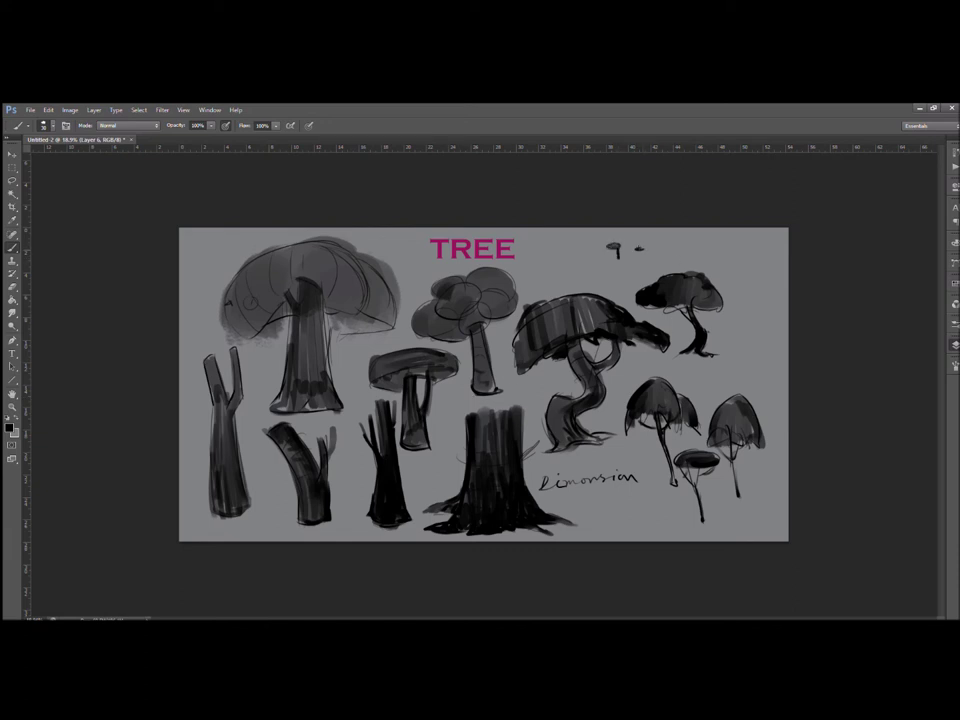
Paint a tiny dark tree above the small spreading tree, and add curved contour strokes over the lower-left trunks' tops
left_click_drag(676, 249, 676, 240)
left_click_drag(356, 408, 396, 399)
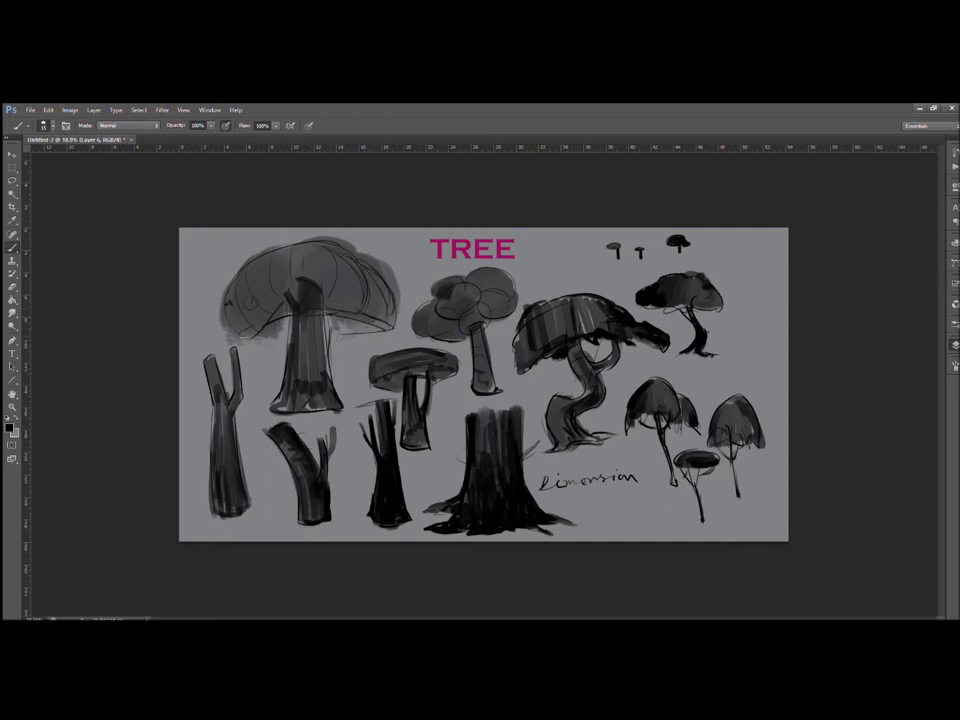
left_click_drag(300, 418, 262, 432)
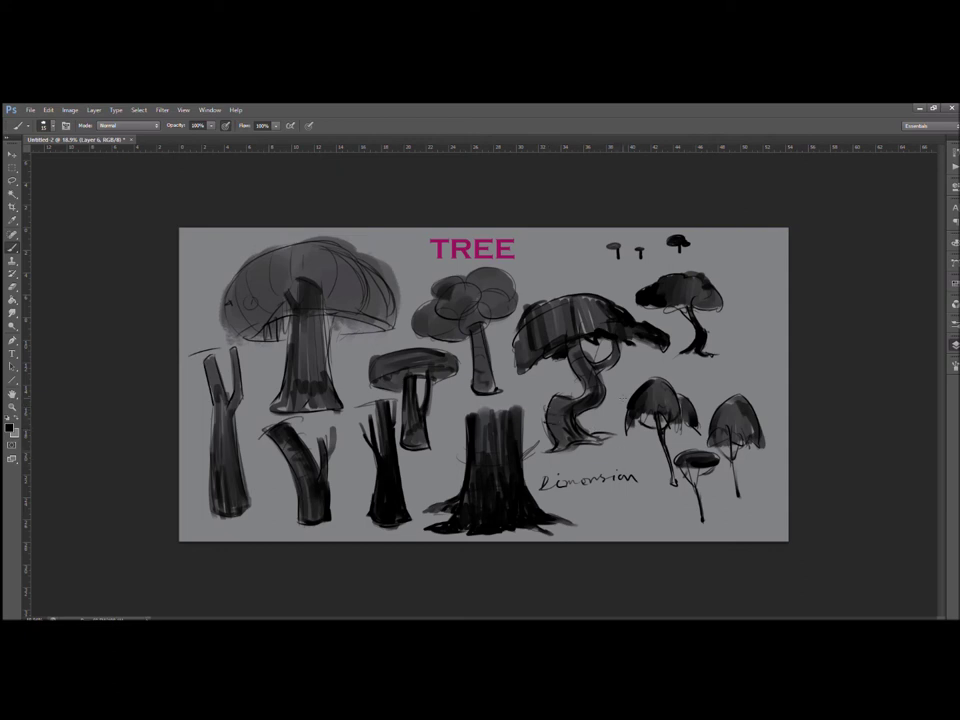
Draw a thin ground line beside the small spreading tree and paint three tiny tree silhouettes near the sheet's right edge
left_click_drag(720, 346, 750, 346)
mouse_move(750, 276)
left_mouse_down()
mouse_move(758, 276)
mouse_move(753, 287)
left_mouse_up()
mouse_move(762, 242)
left_mouse_down()
mouse_move(766, 250)
mouse_move(766, 241)
left_mouse_up()
mouse_move(751, 273)
left_mouse_down()
mouse_move(760, 277)
mouse_move(753, 303)
mouse_move(766, 306)
mouse_move(753, 308)
mouse_move(760, 325)
left_mouse_up()
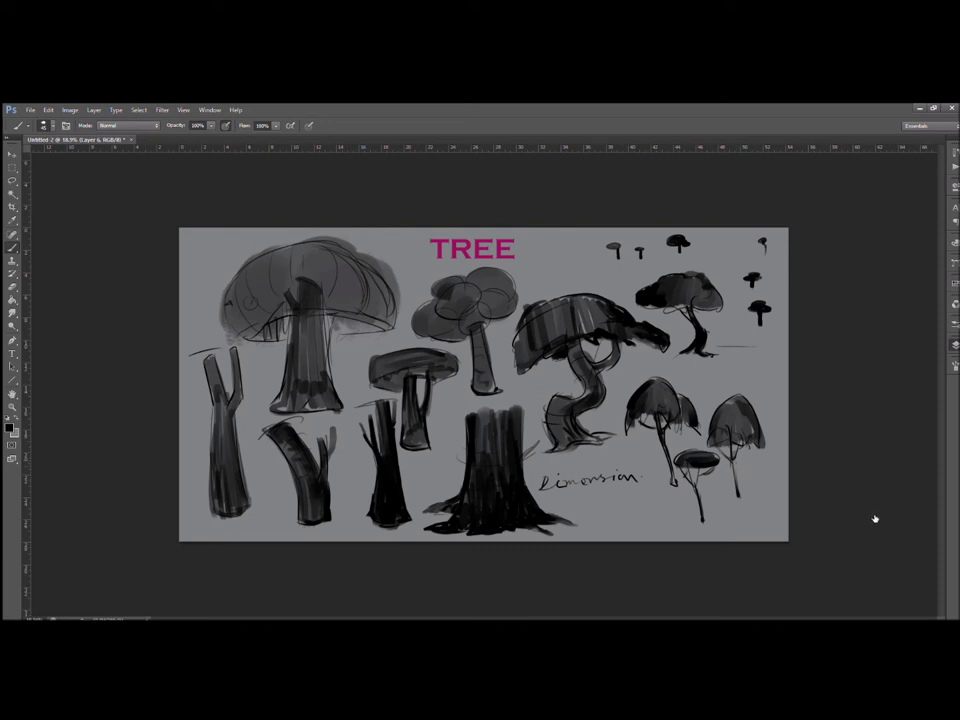
Start a clean layer under the TREE title and sketch a left branch with two upward limbs using a size 15 brush
left_click(917, 600)
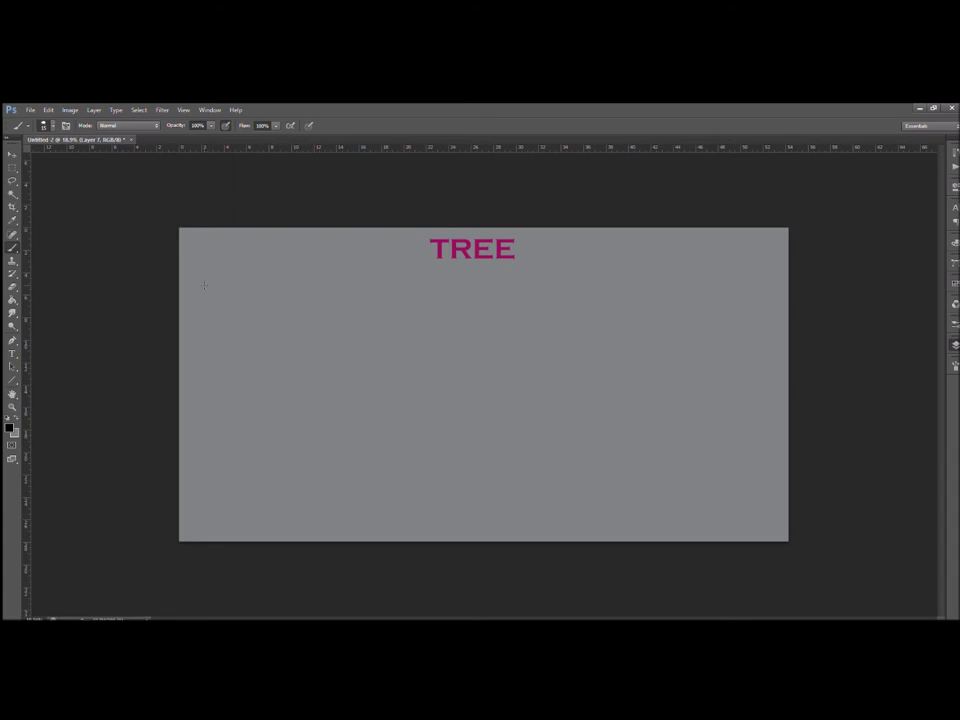
left_click_drag(206, 269, 203, 289)
key("ctrl+z")
mouse_move(198, 274)
left_mouse_down()
mouse_move(222, 323)
mouse_move(197, 272)
mouse_move(230, 341)
mouse_move(200, 276)
mouse_move(229, 338)
mouse_move(276, 350)
left_mouse_up()
mouse_move(202, 273)
left_mouse_down()
mouse_move(224, 330)
mouse_move(255, 327)
left_mouse_up()
left_click_drag(237, 274, 264, 342)
mouse_move(249, 282)
left_mouse_down()
mouse_move(261, 316)
mouse_move(294, 334)
mouse_move(289, 370)
mouse_move(303, 346)
mouse_move(313, 348)
left_mouse_up()
mouse_move(258, 304)
left_mouse_down()
mouse_move(263, 272)
mouse_move(265, 324)
left_mouse_up()
left_click_drag(262, 273, 266, 326)
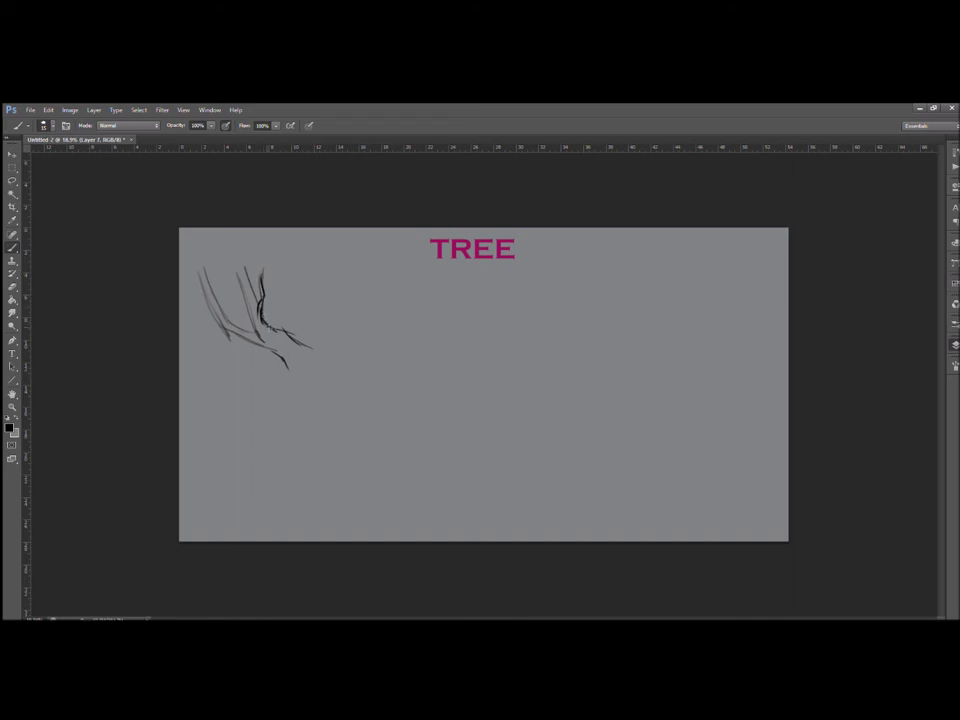
Sketch the trunk's two sides, a left root and a right branch that curves upward from the fork
mouse_move(211, 291)
left_mouse_down()
mouse_move(228, 319)
mouse_move(249, 325)
mouse_move(244, 303)
mouse_move(281, 426)
left_mouse_up()
mouse_move(308, 346)
left_mouse_down()
mouse_move(317, 319)
mouse_move(343, 317)
mouse_move(325, 405)
left_mouse_up()
mouse_move(288, 362)
left_mouse_down()
mouse_move(272, 405)
mouse_move(249, 424)
left_mouse_up()
left_click_drag(330, 396, 315, 429)
left_click_drag(280, 392, 326, 403)
mouse_move(303, 359)
left_mouse_down()
mouse_move(331, 369)
mouse_move(331, 309)
mouse_move(351, 318)
left_mouse_up()
mouse_move(337, 323)
left_mouse_down()
mouse_move(361, 317)
mouse_move(350, 303)
mouse_move(361, 299)
mouse_move(352, 302)
left_mouse_up()
Draw curved cross-contours around the left branch and oval section loops beneath it
left_click_drag(280, 331, 275, 351)
mouse_move(285, 332)
left_mouse_down()
mouse_move(285, 357)
mouse_move(231, 346)
left_mouse_up()
mouse_move(231, 346)
left_mouse_down()
mouse_move(240, 350)
mouse_move(243, 328)
left_mouse_up()
mouse_move(221, 328)
left_mouse_down()
mouse_move(228, 347)
mouse_move(238, 323)
mouse_move(246, 350)
mouse_move(240, 339)
left_mouse_up()
Add a knot loop on the trunk, extend the left root and darken the trunk's right edge
left_click_drag(295, 361, 299, 396)
left_click_drag(293, 376, 299, 400)
left_click_drag(299, 400, 218, 438)
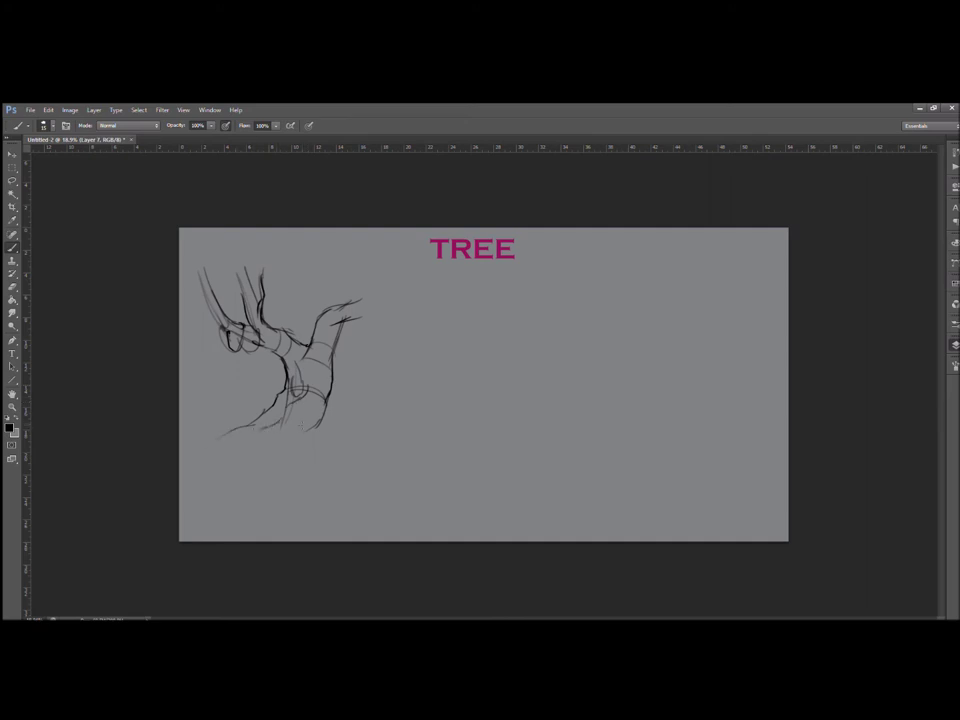
left_click_drag(334, 345, 316, 436)
Extend the right branch outward into forked twigs and strengthen the lines where it joins the trunk
mouse_move(348, 303)
left_mouse_down()
mouse_move(370, 260)
mouse_move(365, 299)
mouse_move(398, 299)
left_mouse_up()
mouse_move(344, 321)
left_mouse_down()
mouse_move(381, 313)
mouse_move(395, 298)
mouse_move(412, 307)
mouse_move(384, 321)
mouse_move(405, 311)
left_mouse_up()
mouse_move(382, 309)
left_mouse_down()
mouse_move(411, 312)
mouse_move(392, 304)
mouse_move(379, 321)
mouse_move(403, 324)
mouse_move(422, 347)
left_mouse_up()
left_click_drag(392, 306, 452, 299)
left_click_drag(329, 308, 289, 362)
mouse_move(297, 348)
left_mouse_down()
mouse_move(315, 353)
mouse_move(323, 339)
left_mouse_up()
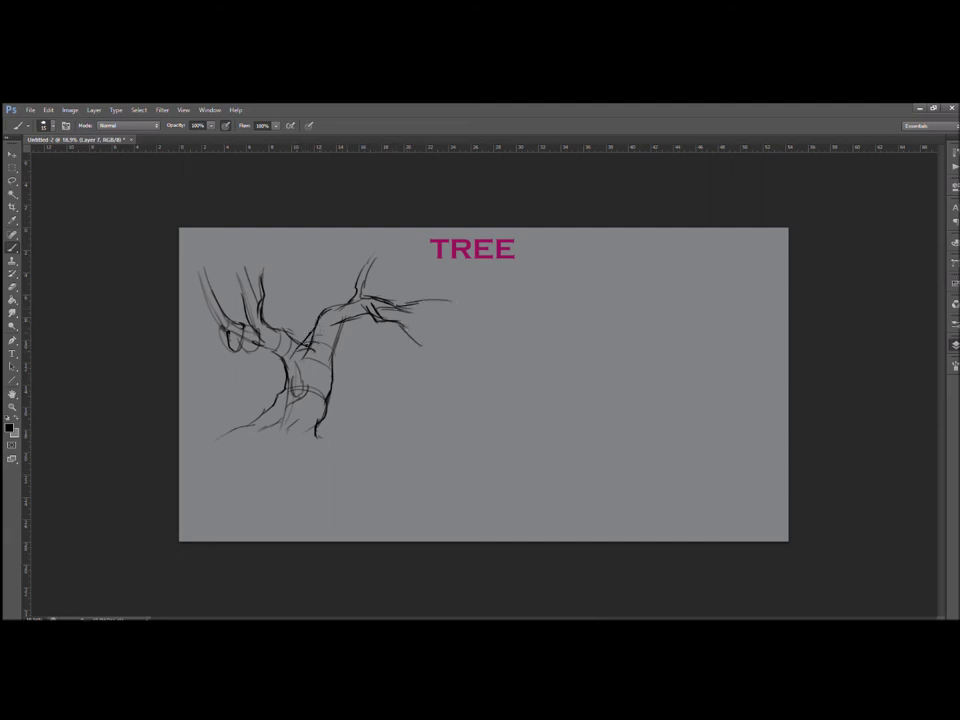
Add more twigs at the right branch's ends and a hanging oval loop beneath it
left_click_drag(364, 267, 395, 251)
mouse_move(394, 307)
left_mouse_down()
mouse_move(420, 301)
mouse_move(424, 316)
mouse_move(449, 323)
mouse_move(452, 295)
left_mouse_up()
left_click_drag(404, 331, 406, 351)
mouse_move(356, 318)
left_mouse_down()
mouse_move(341, 335)
mouse_move(344, 364)
left_mouse_up()
mouse_move(368, 316)
left_mouse_down()
mouse_move(354, 361)
mouse_move(350, 345)
left_mouse_up()
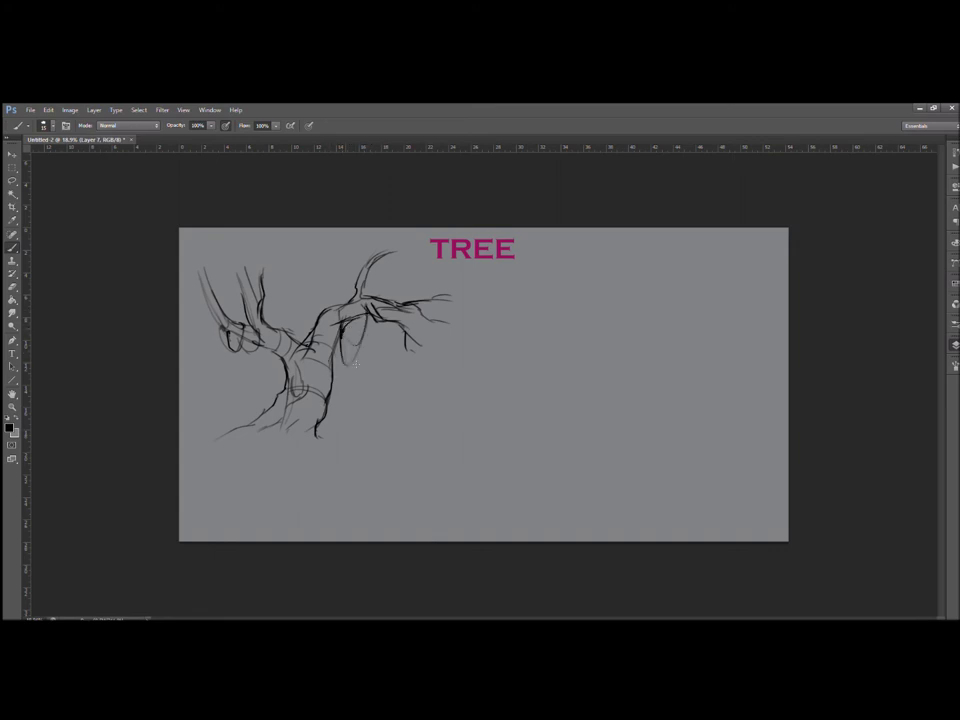
Reinforce the trunk's lower right side and sketch root lines across its base
mouse_move(333, 378)
left_mouse_down()
mouse_move(328, 413)
mouse_move(346, 431)
mouse_move(326, 433)
left_mouse_up()
mouse_move(266, 429)
left_mouse_down()
mouse_move(234, 435)
mouse_move(236, 424)
mouse_move(198, 435)
mouse_move(316, 428)
left_mouse_up()
left_click_drag(285, 404, 317, 420)
mouse_move(306, 371)
left_mouse_down()
mouse_move(323, 378)
mouse_move(341, 428)
mouse_move(370, 433)
left_mouse_up()
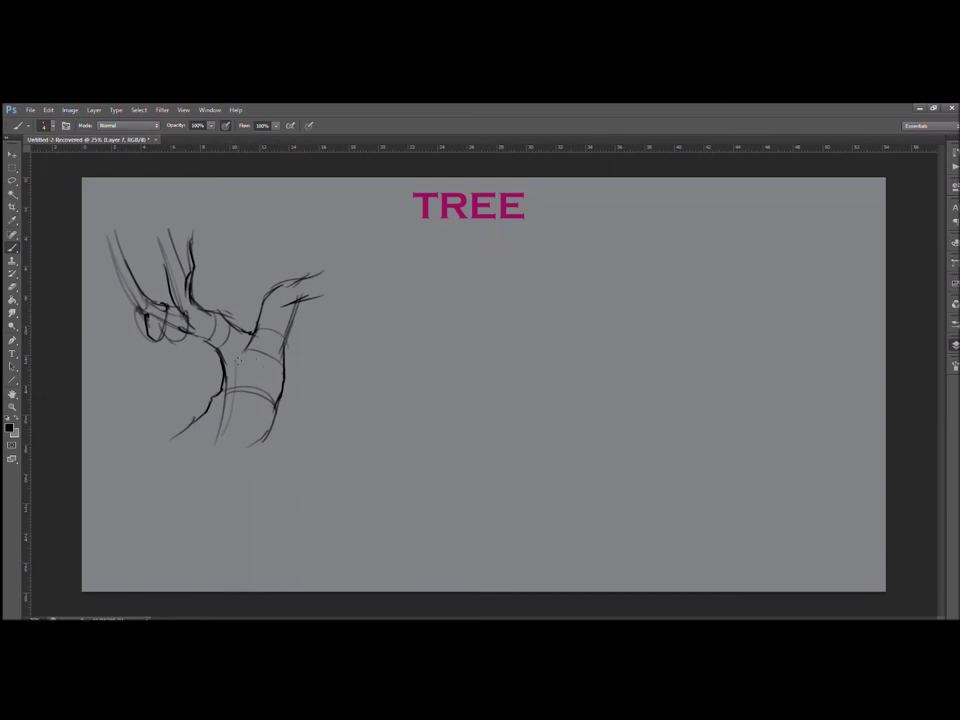
Add short strokes inside the right branch's lower section and create a new layer for the brush work
left_click_drag(264, 327, 260, 346)
key("e")
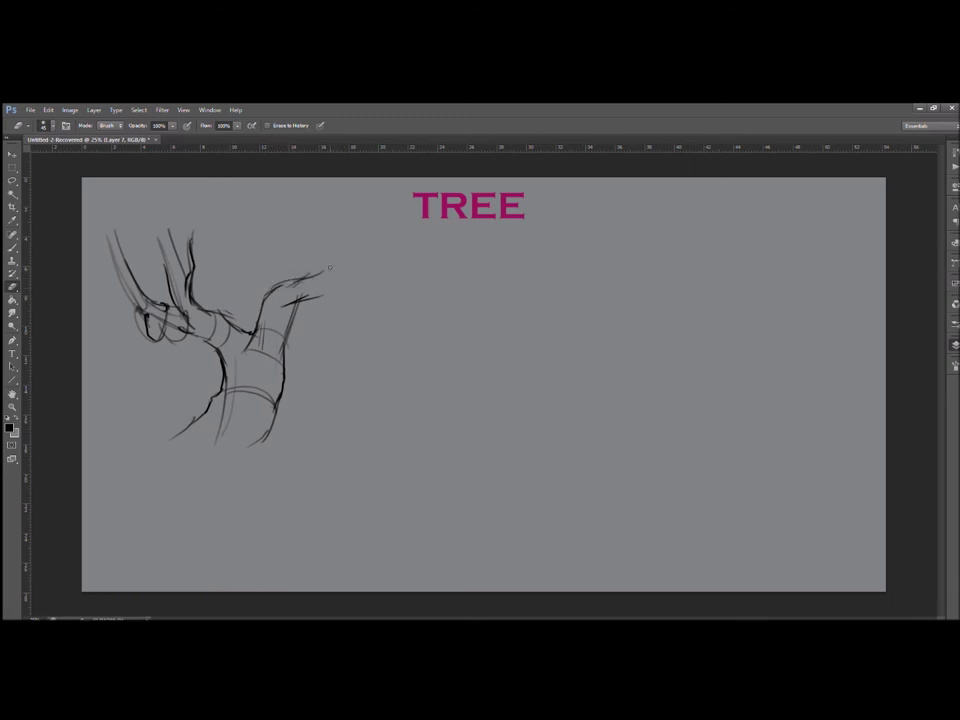
left_click(915, 612)
key("b")
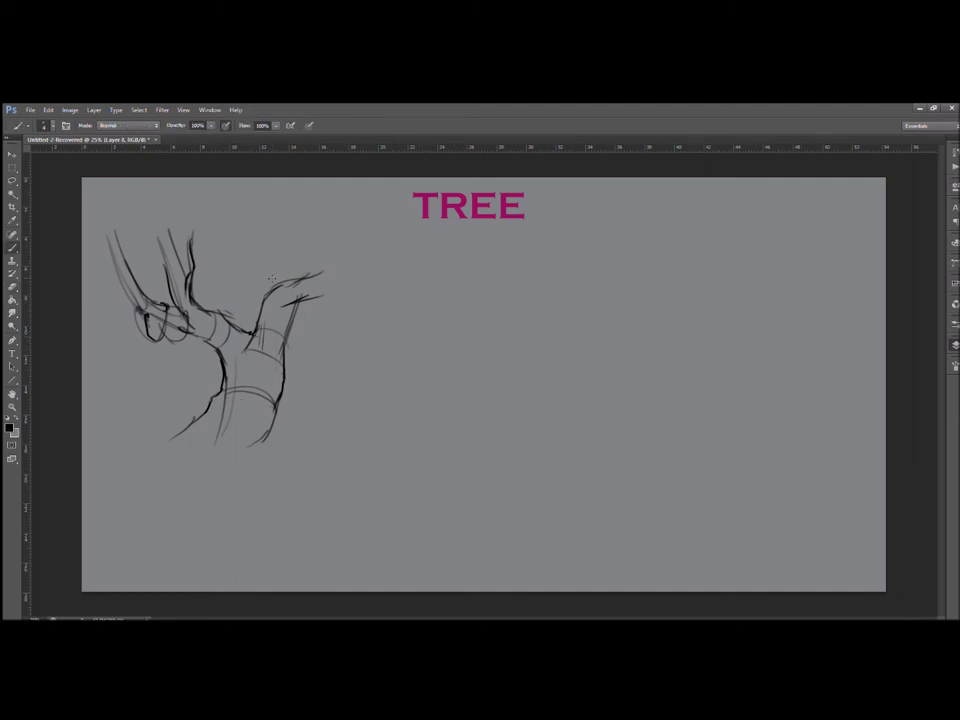
Paint over the loose lines at the right branch's end with the sampled background grey, undoing the last unwanted strokes
mouse_move(275, 290)
left_mouse_down()
mouse_move(327, 276)
mouse_move(283, 305)
left_mouse_up()
key("alt")
left_click(299, 292, "alt")
mouse_move(312, 278)
left_mouse_down()
mouse_move(280, 287)
mouse_move(333, 275)
left_mouse_up()
key("ctrl+alt+z")
key("ctrl+alt+z")
key("i")
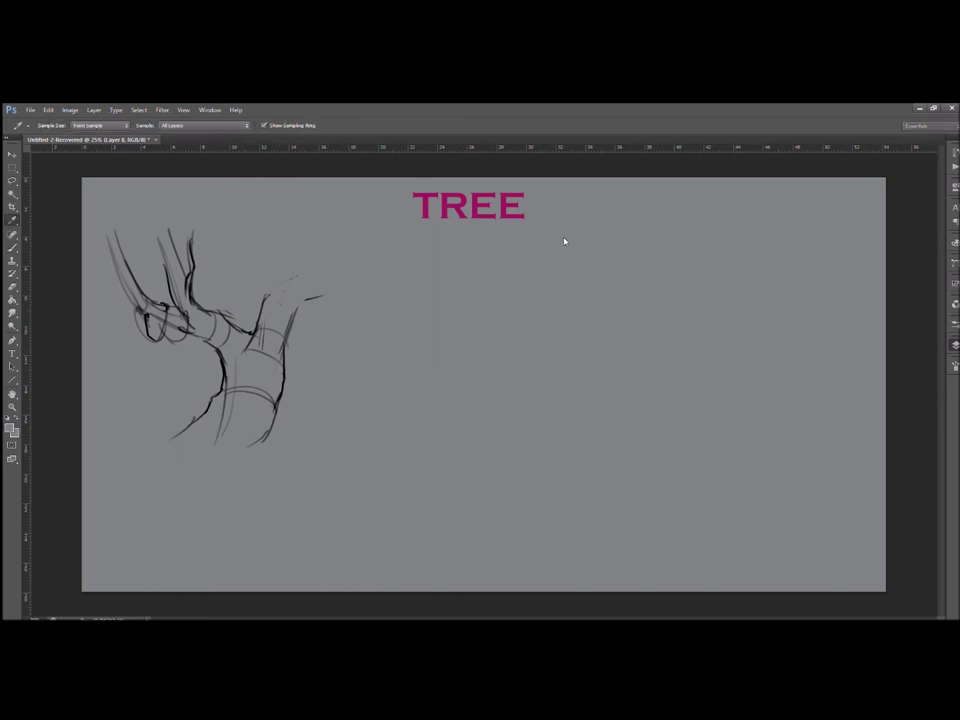
Restore the default black and redraw the right branch and trunk edge with heavier lines, cross-contours and a knot
key("b")
key("d")
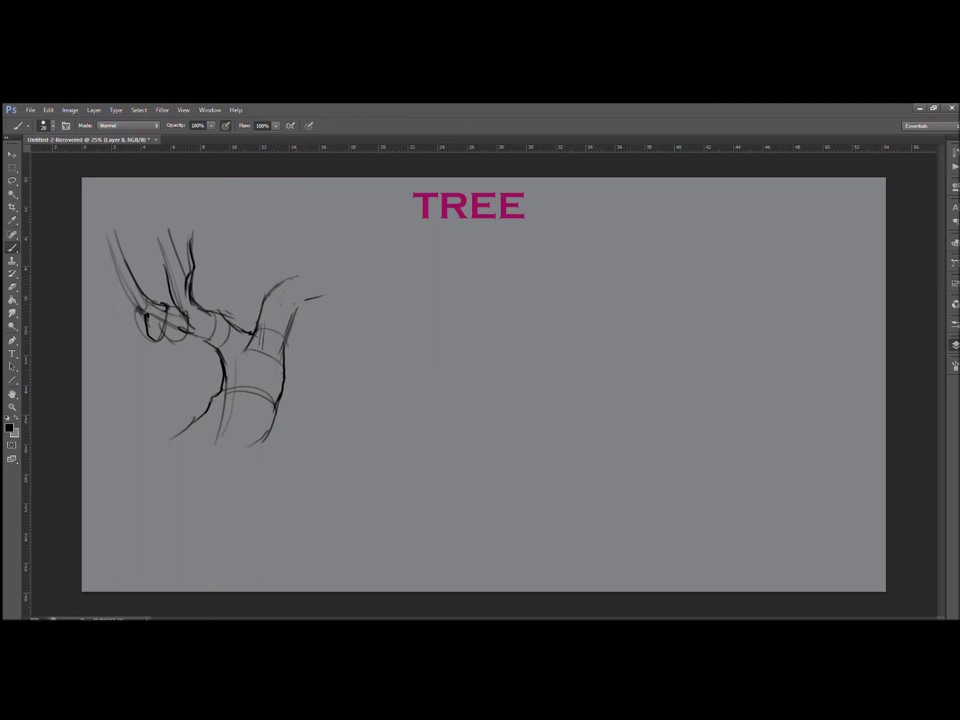
left_click_drag(256, 320, 244, 338)
mouse_move(284, 306)
left_mouse_down()
mouse_move(270, 322)
mouse_move(304, 277)
mouse_move(316, 297)
mouse_move(292, 315)
mouse_move(285, 386)
mouse_move(268, 394)
mouse_move(277, 391)
left_mouse_up()
left_click_drag(242, 337, 241, 352)
mouse_move(246, 339)
left_mouse_down()
mouse_move(250, 395)
mouse_move(273, 445)
left_mouse_up()
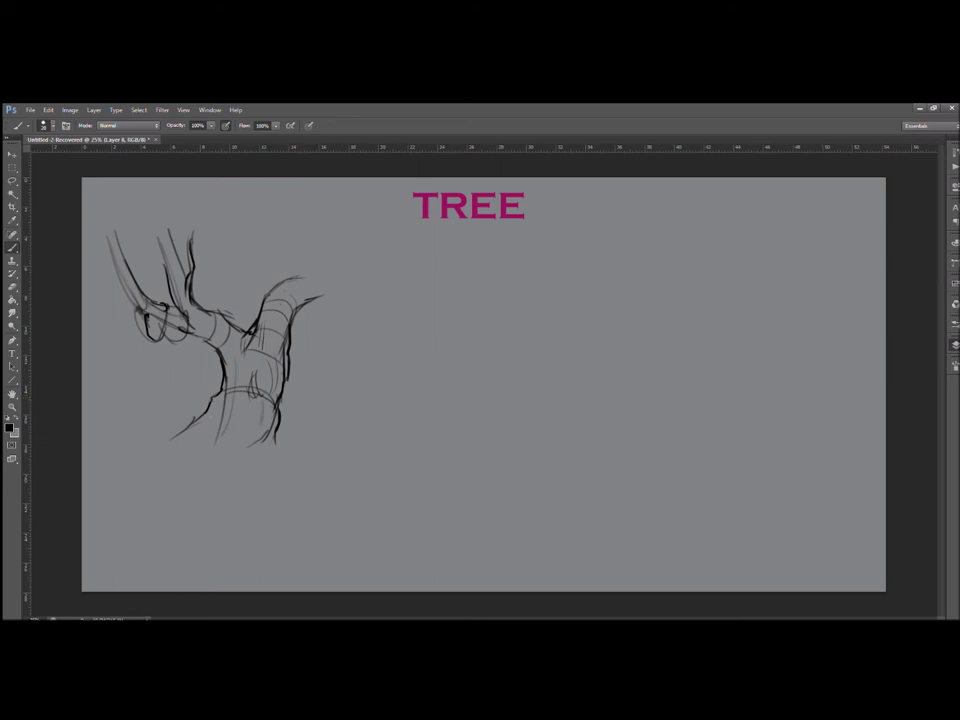
Extend the left root outward and add darker twigs and forks to the left branch's upright limbs
mouse_move(226, 402)
left_mouse_down()
mouse_move(206, 441)
mouse_move(141, 456)
left_mouse_up()
left_click_drag(118, 294, 97, 269)
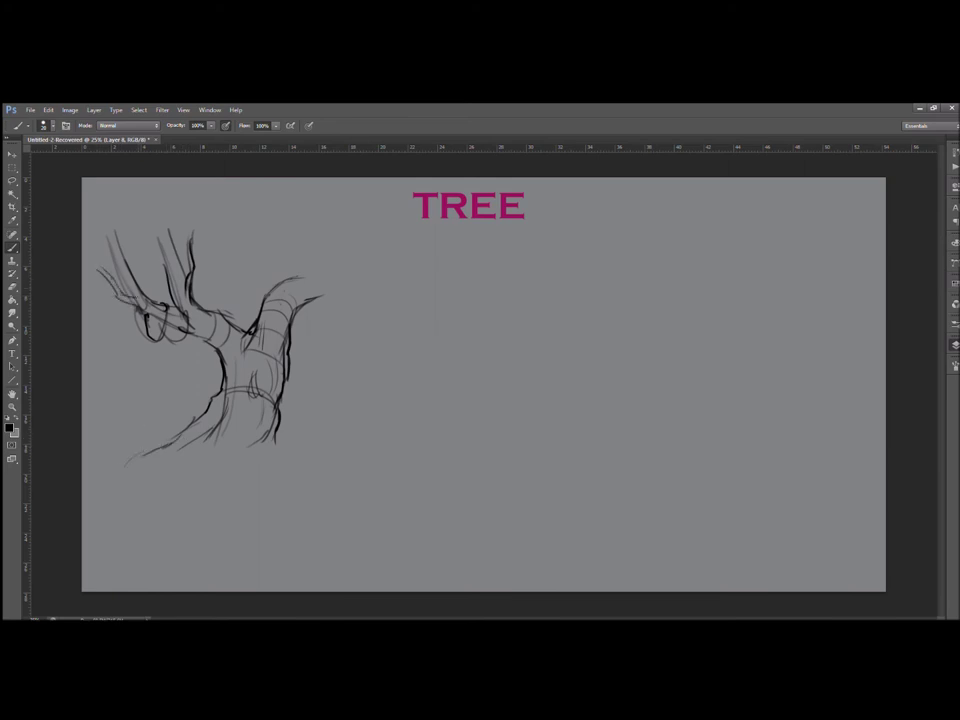
left_click_drag(120, 297, 139, 303)
mouse_move(111, 252)
left_mouse_down()
mouse_move(127, 294)
mouse_move(140, 289)
mouse_move(149, 300)
left_mouse_up()
mouse_move(159, 241)
left_mouse_down()
mouse_move(163, 265)
mouse_move(180, 247)
left_mouse_up()
left_click_drag(209, 252, 186, 306)
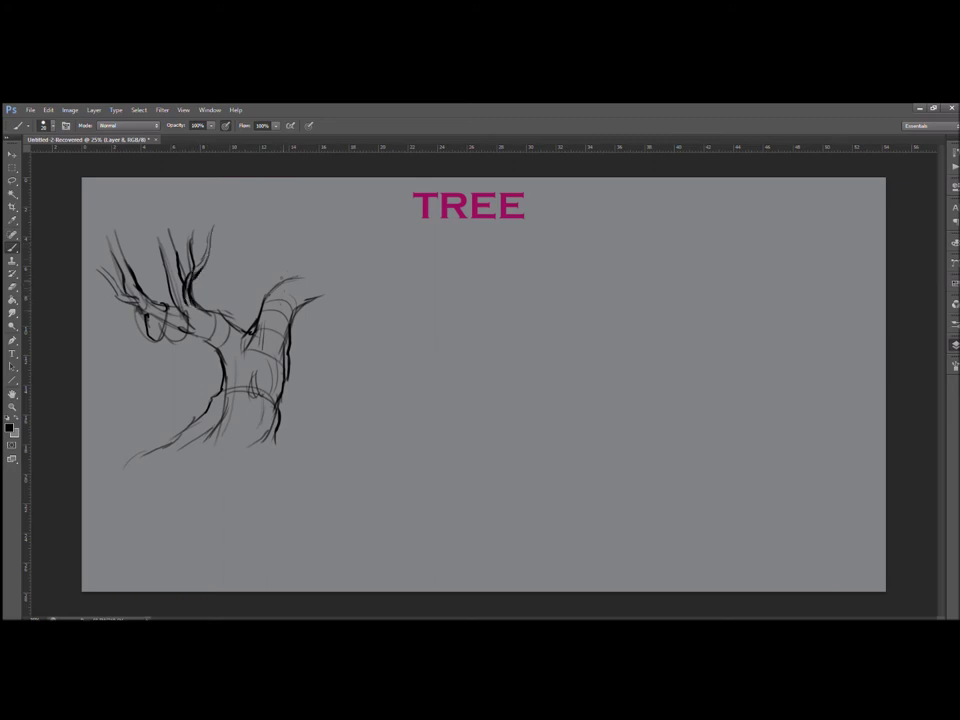
Close the right branch's end and draw roots spreading from both sides and the front of the trunk
left_click_drag(291, 277, 314, 271)
mouse_move(288, 375)
left_mouse_down()
mouse_move(282, 406)
mouse_move(292, 447)
left_mouse_up()
mouse_move(225, 435)
left_mouse_down()
mouse_move(172, 448)
mouse_move(178, 428)
mouse_move(100, 457)
left_mouse_up()
mouse_move(284, 428)
left_mouse_down()
mouse_move(296, 444)
mouse_move(250, 454)
mouse_move(328, 450)
mouse_move(263, 454)
mouse_move(257, 463)
mouse_move(233, 457)
left_mouse_up()
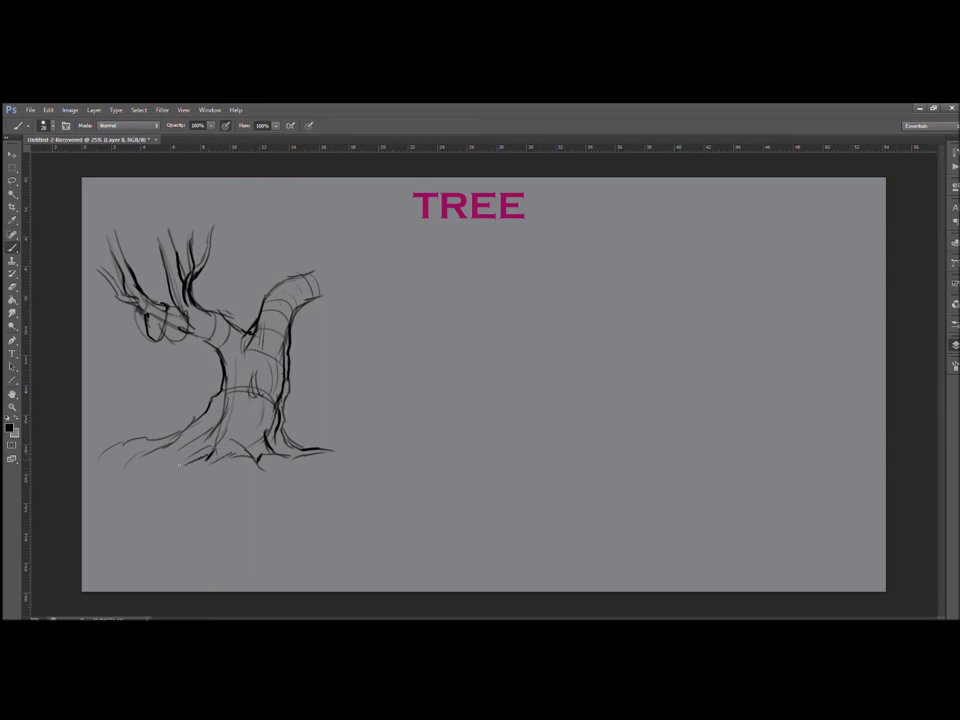
mouse_move(233, 454)
left_mouse_down()
mouse_move(251, 468)
mouse_move(250, 438)
left_mouse_up()
mouse_move(232, 440)
left_mouse_down()
mouse_move(254, 442)
mouse_move(256, 453)
left_mouse_up()
left_click_drag(256, 453, 263, 472)
Fork the right branch's end into upward twigs and a long thin branch reaching out to the right
mouse_move(302, 281)
left_mouse_down()
mouse_move(324, 257)
mouse_move(317, 294)
left_mouse_up()
mouse_move(314, 292)
left_mouse_down()
mouse_move(327, 273)
mouse_move(329, 308)
mouse_move(331, 273)
mouse_move(316, 264)
mouse_move(342, 251)
left_mouse_up()
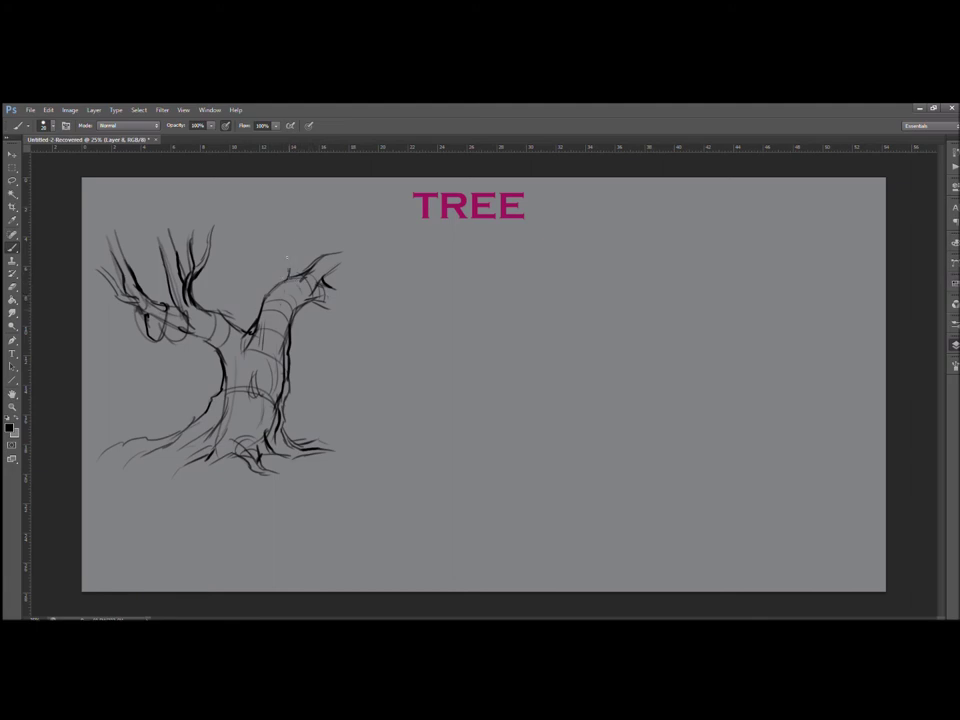
mouse_move(294, 241)
left_mouse_down()
mouse_move(290, 273)
mouse_move(285, 257)
left_mouse_up()
left_click_drag(334, 289, 360, 300)
mouse_move(312, 302)
left_mouse_down()
mouse_move(347, 316)
mouse_move(399, 298)
mouse_move(372, 291)
mouse_move(442, 288)
left_mouse_up()
left_click_drag(285, 389, 288, 423)
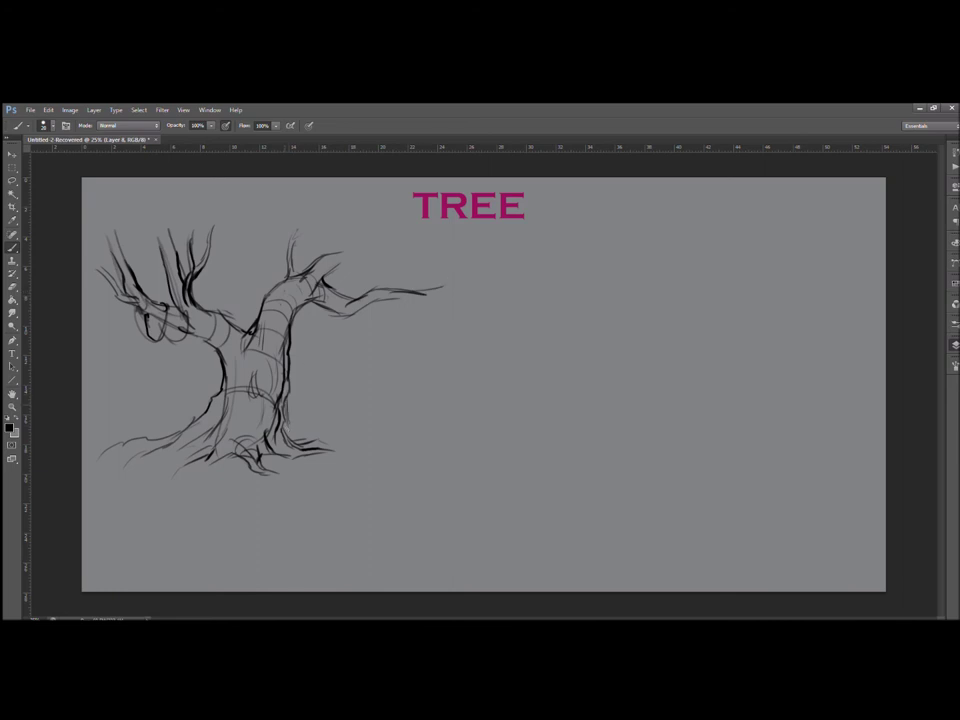
Add an upper left root, an oval section loop on the long right branch and forked twigs at its tip
mouse_move(221, 386)
left_mouse_down()
mouse_move(188, 413)
mouse_move(128, 425)
mouse_move(133, 431)
left_mouse_up()
left_click_drag(347, 295, 366, 332)
mouse_move(393, 292)
left_mouse_down()
mouse_move(439, 318)
mouse_move(432, 311)
mouse_move(440, 327)
mouse_move(429, 294)
mouse_move(466, 279)
left_mouse_up()
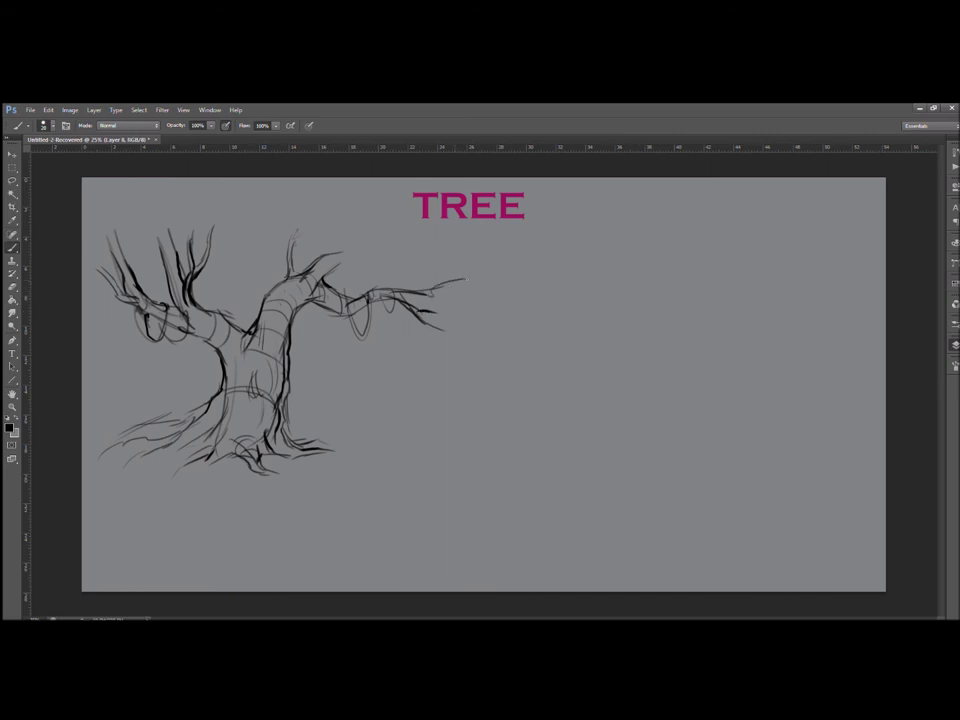
Extend the upper right limb, darken the upper left root and add a long root to the trunk's right
mouse_move(337, 268)
left_mouse_down()
mouse_move(363, 266)
mouse_move(359, 254)
left_mouse_up()
left_click_drag(345, 257, 371, 251)
mouse_move(221, 364)
left_mouse_down()
mouse_move(172, 423)
mouse_move(113, 441)
left_mouse_up()
left_click_drag(330, 437, 384, 427)
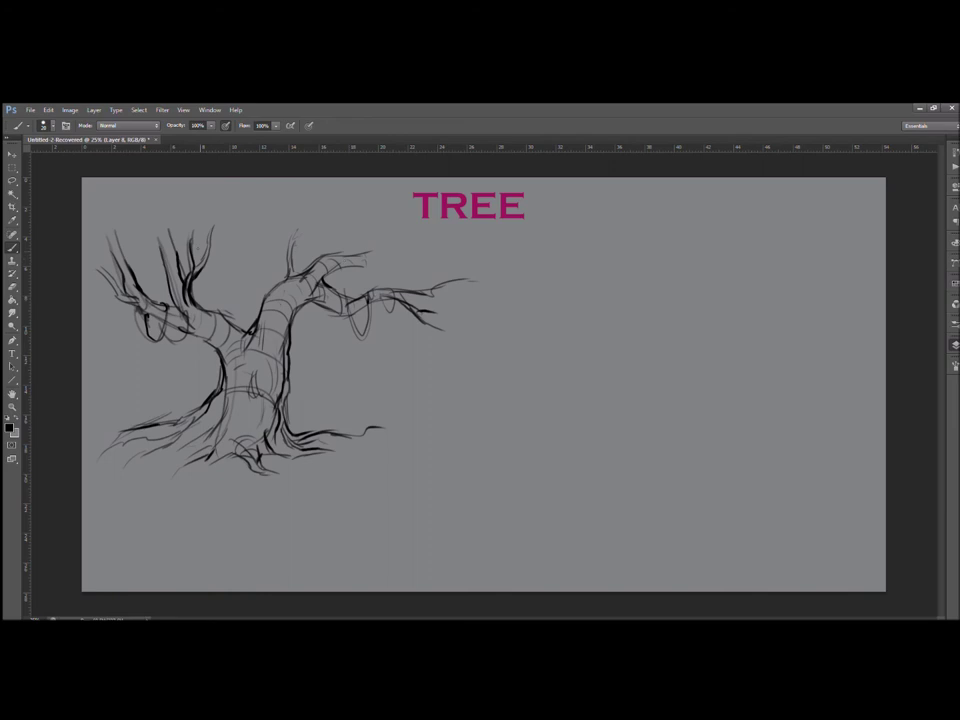
Draw short cross-contours along the left branch's middle upright limb
left_click_drag(168, 257, 176, 254)
left_click_drag(168, 271, 180, 269)
left_click_drag(171, 282, 183, 284)
Enclose the tree sketch in a rectangular selection and move it down and to the right
key("m")
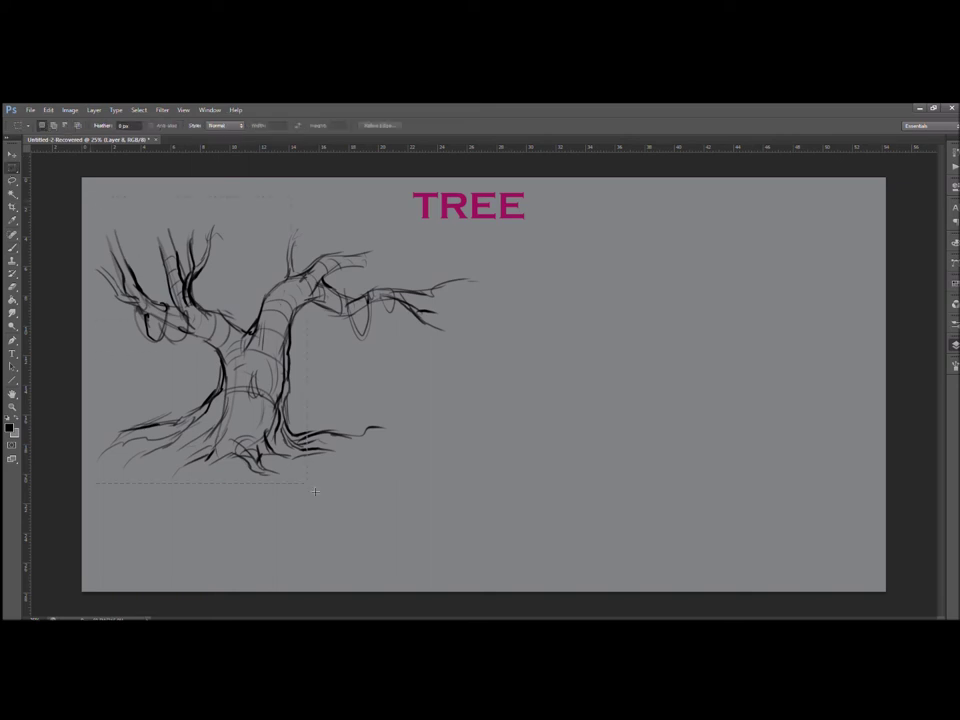
left_click_drag(471, 523, 468, 523)
key("v")
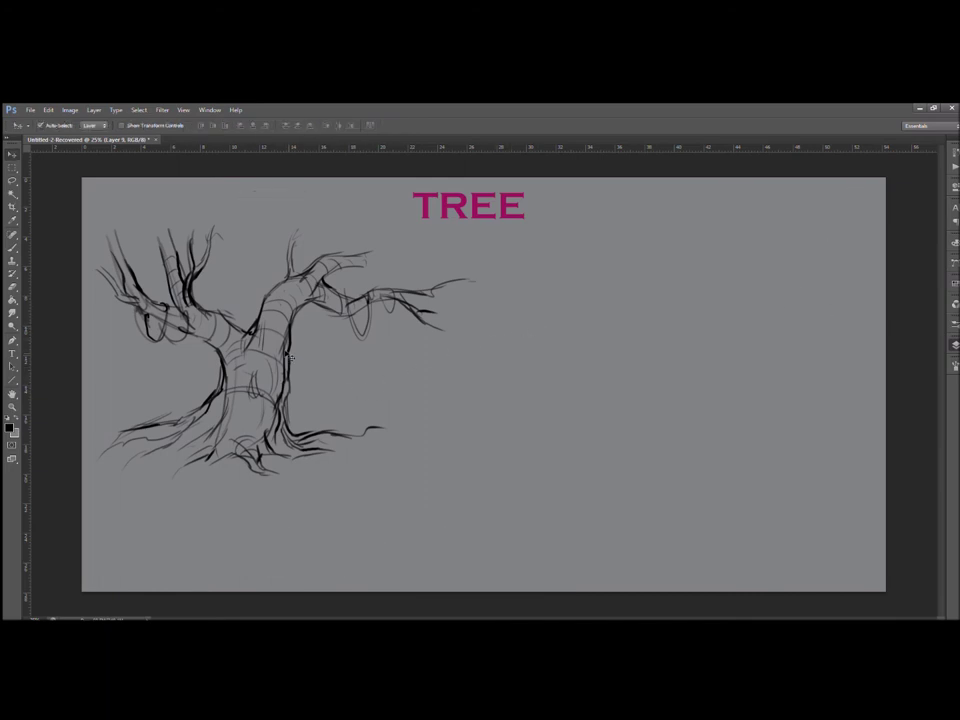
left_click_drag(217, 267, 231, 301)
left_click_drag(291, 388, 315, 419)
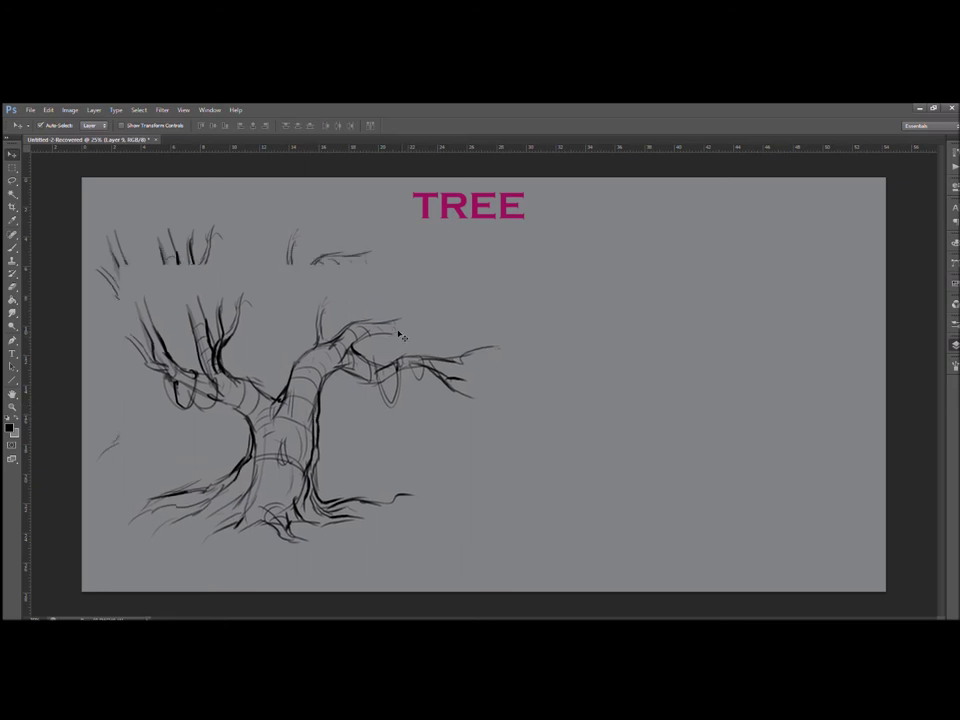
Outline the foliage's lower edge and block in a solid black canopy above the left branches with a size 200 brush
key("b")
left_click_drag(134, 311, 192, 301)
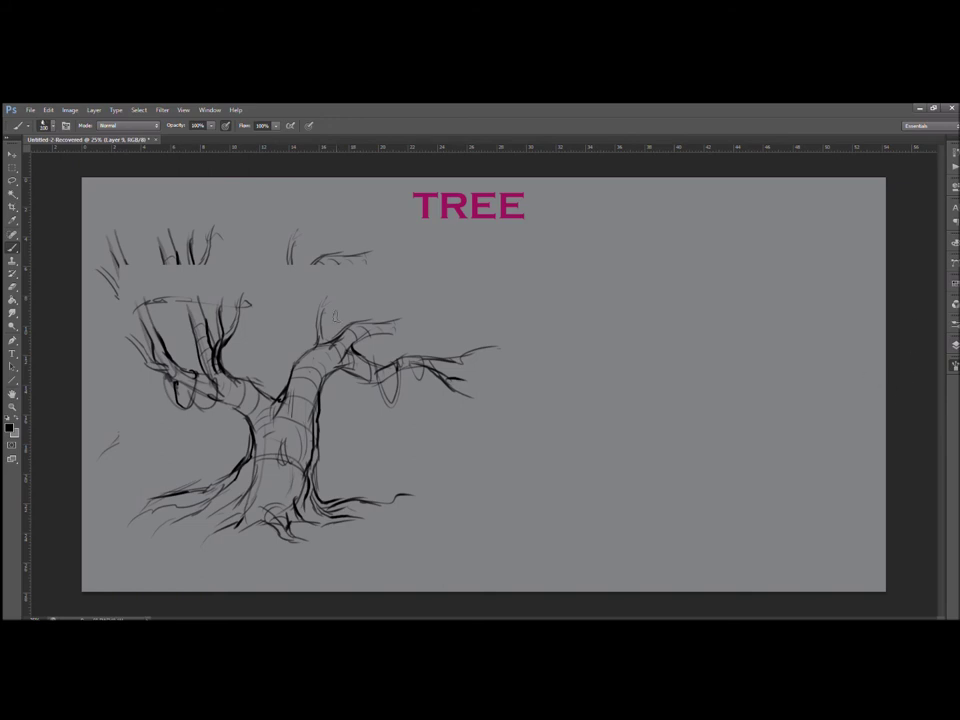
mouse_move(174, 286)
left_mouse_down()
mouse_move(219, 273)
mouse_move(192, 296)
mouse_move(236, 268)
mouse_move(223, 298)
mouse_move(184, 304)
mouse_move(178, 288)
mouse_move(195, 305)
mouse_move(219, 285)
mouse_move(218, 258)
mouse_move(188, 238)
mouse_move(192, 265)
mouse_move(245, 297)
mouse_move(237, 298)
mouse_move(254, 268)
mouse_move(277, 268)
mouse_move(298, 243)
mouse_move(299, 285)
mouse_move(280, 250)
mouse_move(303, 242)
mouse_move(333, 272)
mouse_move(320, 277)
mouse_move(368, 262)
left_mouse_up()
mouse_move(180, 237)
left_mouse_down()
mouse_move(149, 246)
mouse_move(130, 232)
mouse_move(92, 250)
mouse_move(169, 297)
mouse_move(136, 298)
mouse_move(133, 350)
mouse_move(146, 320)
mouse_move(116, 293)
left_mouse_up()
left_click_drag(112, 286, 100, 300)
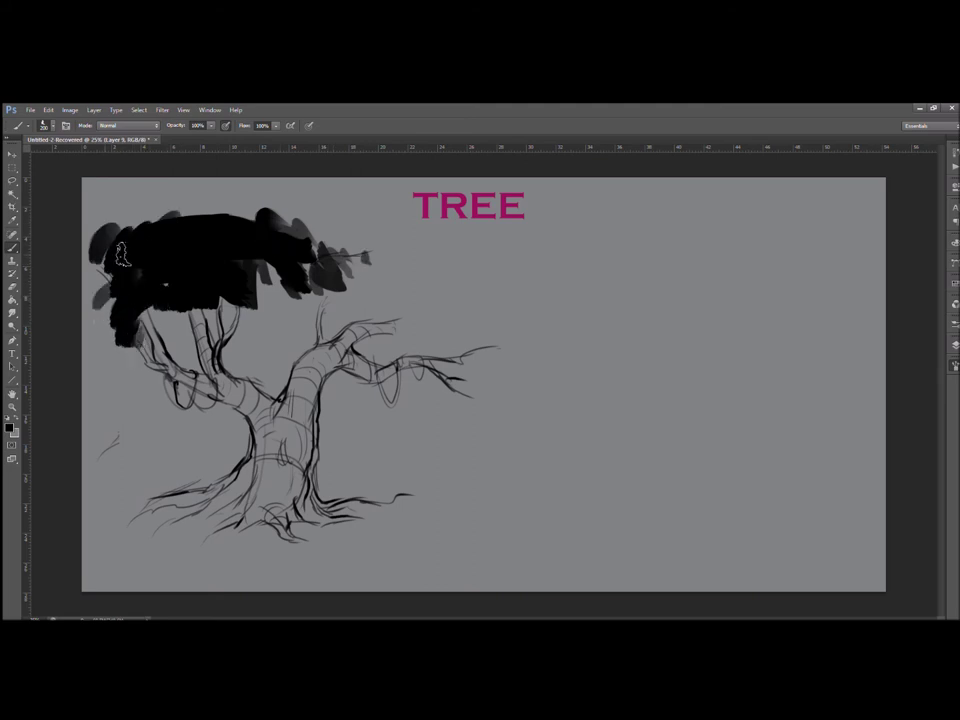
Add leaf clumps to the canopy's top and underside using black and dark grey tones sampled from the painting
left_click_drag(138, 216, 165, 203)
left_click_drag(177, 199, 189, 221)
left_click(289, 240, "alt")
left_click_drag(213, 262, 179, 274)
left_click(243, 288, "alt")
left_click_drag(242, 290, 207, 263)
left_click_drag(184, 321, 260, 288)
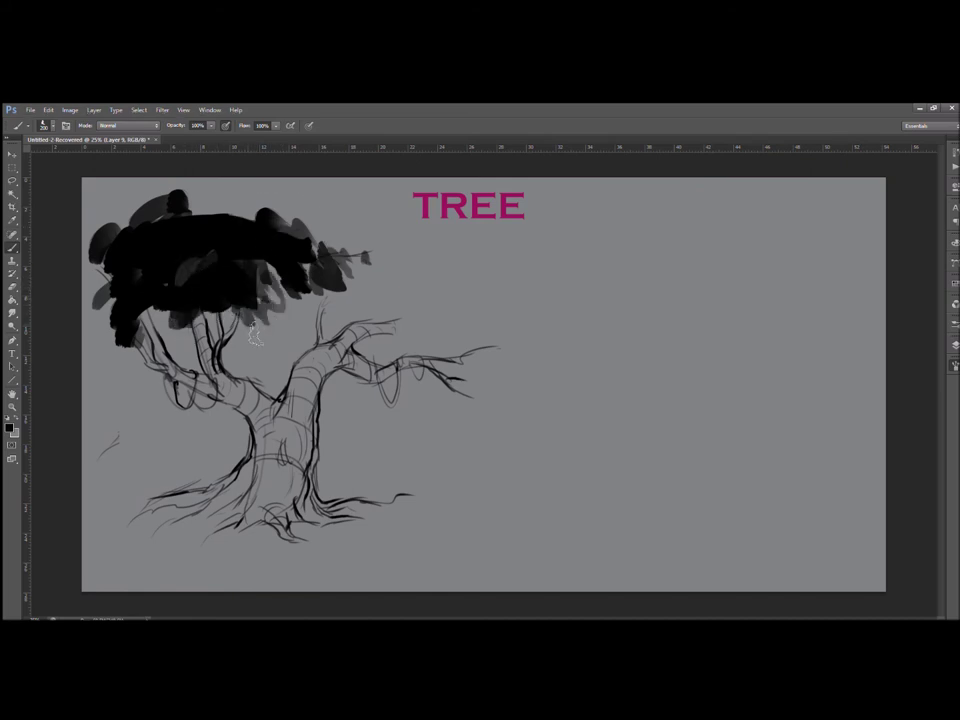
Add clumps along the canopy's top and scatter grey and black foliage over the right branches to their tips
left_click_drag(222, 208, 242, 204)
left_click_drag(277, 272, 282, 294)
mouse_move(350, 301)
left_mouse_down()
mouse_move(397, 312)
mouse_move(418, 340)
mouse_move(432, 315)
mouse_move(468, 337)
mouse_move(478, 409)
left_mouse_up()
left_click_drag(489, 340, 504, 358)
left_click_drag(380, 349, 383, 357)
left_click_drag(297, 319, 387, 289)
Extend the dark foliage on the canopy's left side out to the canvas edge
mouse_move(118, 318)
left_mouse_down()
mouse_move(97, 346)
mouse_move(87, 344)
left_mouse_up()
left_click_drag(112, 288, 90, 322)
left_click_drag(107, 259, 84, 293)
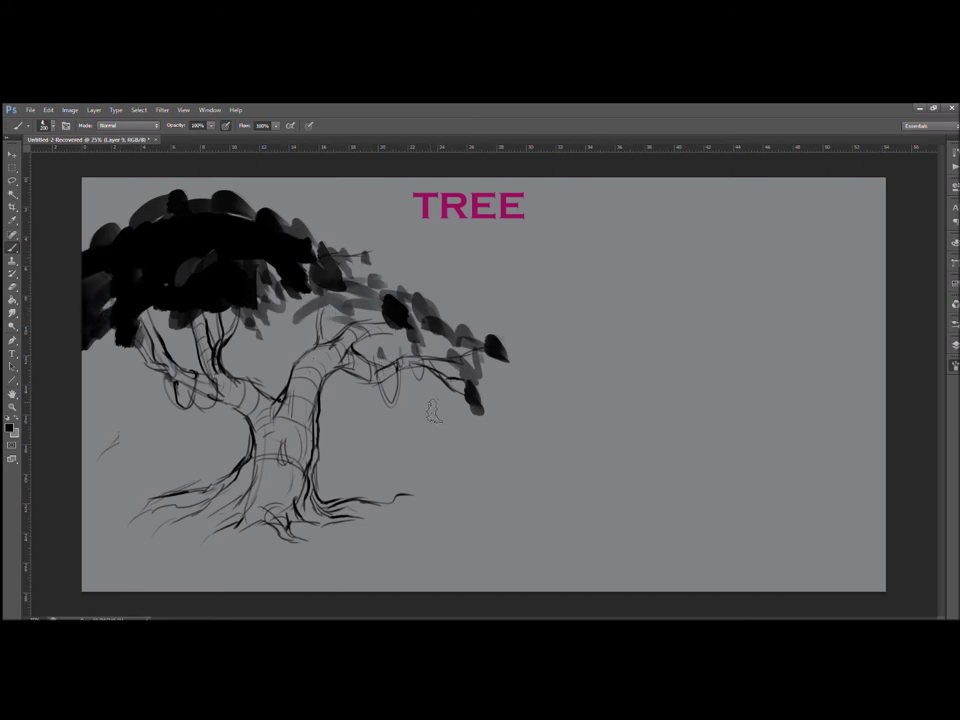
Move the tree to the right and paint foliage clumps over the canopy's cut-off left edge
key("v")
key("v")
left_click_drag(399, 444, 450, 441)
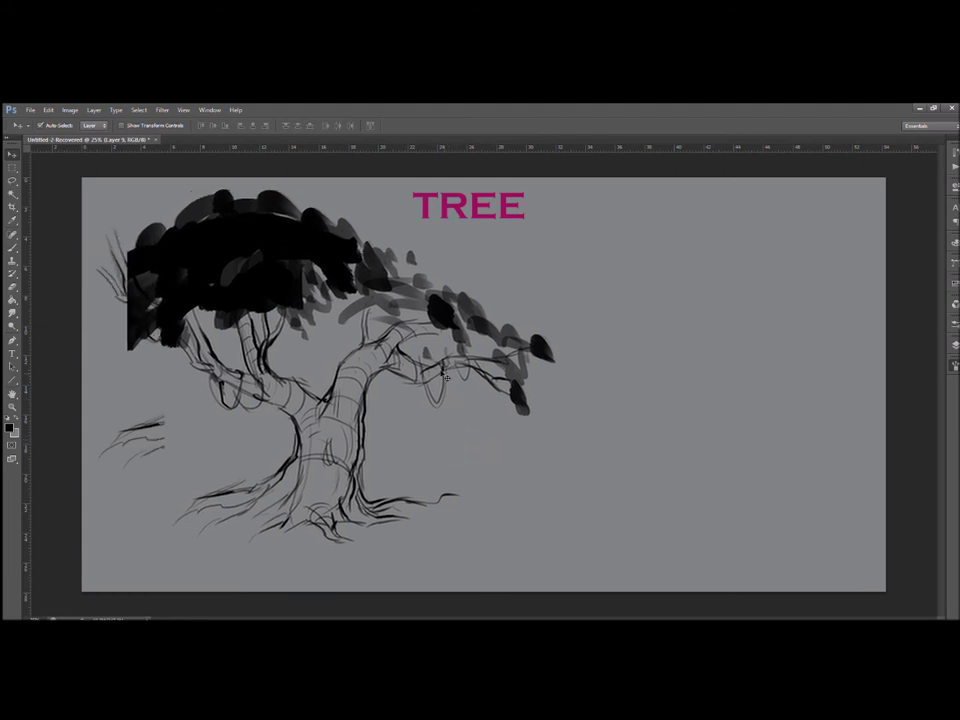
key("b")
mouse_move(133, 287)
left_mouse_down()
mouse_move(111, 261)
mouse_move(116, 272)
mouse_move(151, 236)
mouse_move(120, 265)
mouse_move(135, 345)
mouse_move(226, 321)
mouse_move(196, 323)
mouse_move(141, 378)
mouse_move(117, 387)
mouse_move(178, 352)
left_mouse_up()
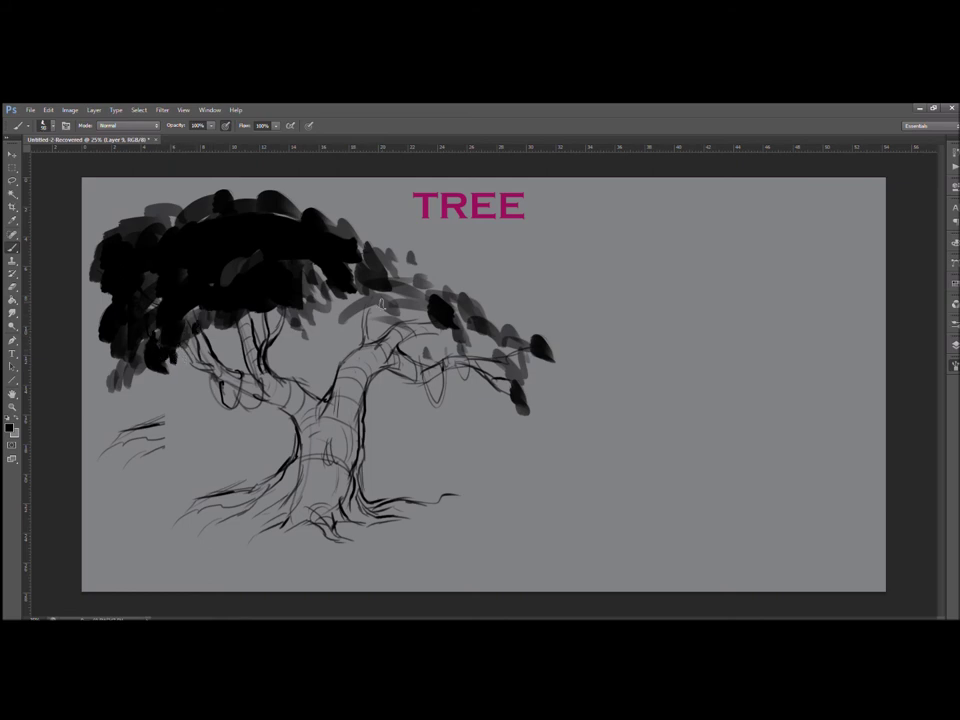
Paint dark leaf clumps along the canopy's top and hang drooping leaf strokes from its left edge and lower left underside
left_click_drag(374, 256, 411, 249)
mouse_move(182, 212)
left_mouse_down()
mouse_move(210, 190)
mouse_move(342, 220)
left_mouse_up()
mouse_move(113, 296)
left_mouse_down()
mouse_move(89, 356)
mouse_move(101, 382)
mouse_move(96, 401)
left_mouse_up()
left_click_drag(96, 401, 108, 410)
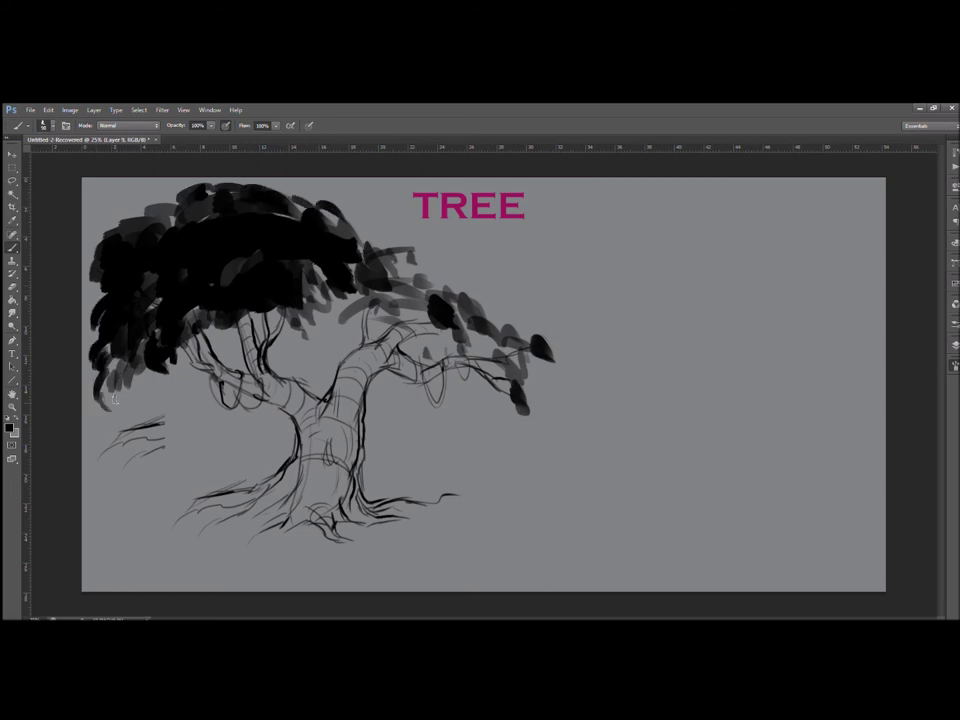
left_click_drag(161, 373, 157, 386)
left_click_drag(171, 370, 168, 387)
left_click_drag(152, 370, 147, 386)
mouse_move(145, 370)
left_mouse_down()
mouse_move(140, 389)
mouse_move(151, 389)
left_mouse_up()
Paint out the stray root lines left of the tree with the sampled grey background tone
mouse_move(165, 373)
left_mouse_down()
mouse_move(139, 445)
mouse_move(105, 455)
left_mouse_up()
left_click(181, 411, "alt")
left_click_drag(165, 423, 137, 472)
Add leaf strokes to the left canopy's underside and centre using a tone sampled from the foliage
left_click(275, 251, "alt")
mouse_move(272, 307)
left_mouse_down()
mouse_move(276, 323)
mouse_move(266, 329)
mouse_move(290, 332)
left_mouse_up()
mouse_move(297, 322)
left_mouse_down()
mouse_move(305, 338)
mouse_move(297, 320)
left_mouse_up()
mouse_move(300, 306)
left_mouse_down()
mouse_move(318, 325)
mouse_move(312, 303)
left_mouse_up()
mouse_move(305, 272)
left_mouse_down()
mouse_move(317, 301)
mouse_move(325, 291)
left_mouse_up()
left_click_drag(318, 271, 328, 300)
left_click_drag(222, 270, 208, 302)
left_click_drag(252, 233, 213, 262)
Round out the left canopy's top with dark foliage and fill in the right canopy with sampled dark clumps
left_click(281, 227, "alt")
mouse_move(283, 203)
left_mouse_down()
mouse_move(258, 213)
mouse_move(290, 191)
mouse_move(217, 183)
left_mouse_up()
left_click_drag(301, 194, 342, 235)
left_click_drag(353, 278, 369, 292)
left_click_drag(437, 279, 465, 289)
mouse_move(396, 266)
left_mouse_down()
mouse_move(426, 251)
mouse_move(441, 260)
left_mouse_up()
mouse_move(422, 258)
left_mouse_down()
mouse_move(452, 270)
mouse_move(486, 314)
left_mouse_up()
mouse_move(458, 292)
left_mouse_down()
mouse_move(476, 326)
mouse_move(463, 322)
left_mouse_up()
mouse_move(440, 284)
left_mouse_down()
mouse_move(415, 308)
mouse_move(366, 310)
mouse_move(334, 339)
mouse_move(352, 320)
mouse_move(353, 280)
mouse_move(373, 251)
mouse_move(443, 262)
mouse_move(379, 247)
mouse_move(402, 291)
mouse_move(388, 269)
left_mouse_up()
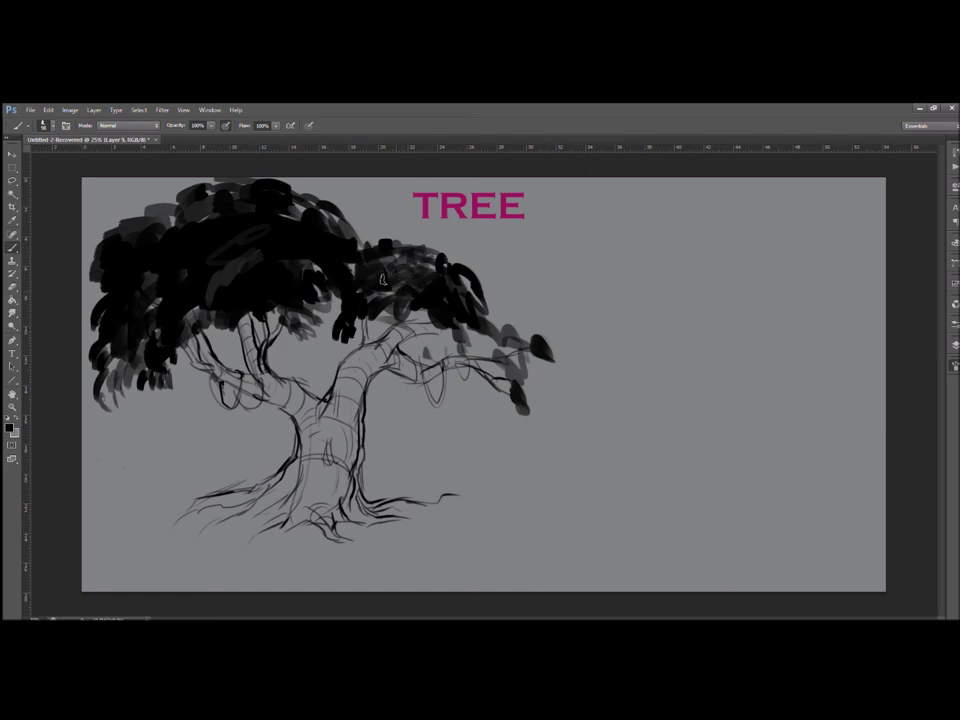
Paint dark leaf clumps down to the right branch tips and build up the right canopy's upper edge
mouse_move(462, 282)
left_mouse_down()
mouse_move(511, 368)
mouse_move(522, 367)
left_mouse_up()
left_click_drag(495, 338, 556, 380)
left_click_drag(538, 362, 545, 389)
mouse_move(519, 335)
left_mouse_down()
mouse_move(484, 336)
mouse_move(546, 339)
mouse_move(535, 346)
mouse_move(522, 318)
left_mouse_up()
left_click_drag(541, 322, 564, 352)
mouse_move(432, 260)
left_mouse_down()
mouse_move(375, 281)
mouse_move(407, 258)
left_mouse_up()
left_click_drag(367, 271, 407, 243)
left_click_drag(414, 239, 464, 261)
left_click_drag(456, 250, 475, 270)
Add small drooping leaves under the left canopy, on its left edge and trailing off the right branch tips
mouse_move(187, 361)
left_mouse_down()
mouse_move(190, 387)
mouse_move(196, 377)
left_mouse_up()
mouse_move(194, 379)
left_mouse_down()
mouse_move(190, 404)
mouse_move(169, 391)
mouse_move(168, 402)
left_mouse_up()
left_click_drag(158, 391, 162, 417)
left_click_drag(103, 296, 87, 320)
left_click_drag(97, 308, 92, 337)
left_click_drag(531, 368, 539, 384)
left_click_drag(545, 380, 555, 391)
left_click_drag(553, 393, 557, 411)
left_click_drag(556, 420, 563, 430)
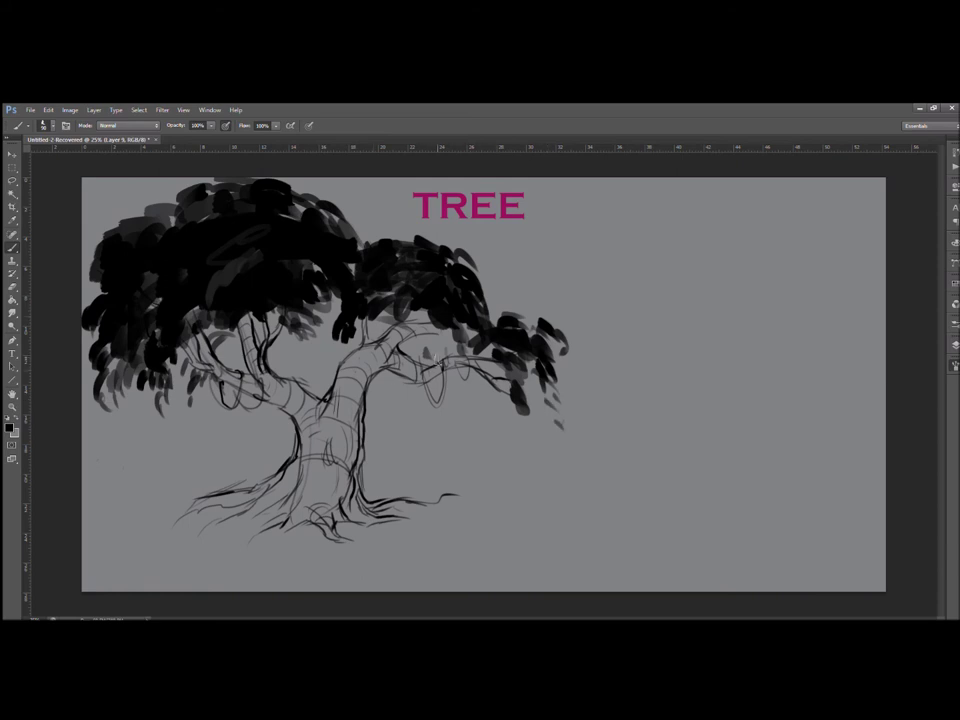
Break up the grey patch in the middle of the left canopy with dark strokes and check the whole tree
left_click_drag(264, 249, 244, 266)
left_click_drag(246, 248, 232, 262)
left_click_drag(264, 229, 228, 242)
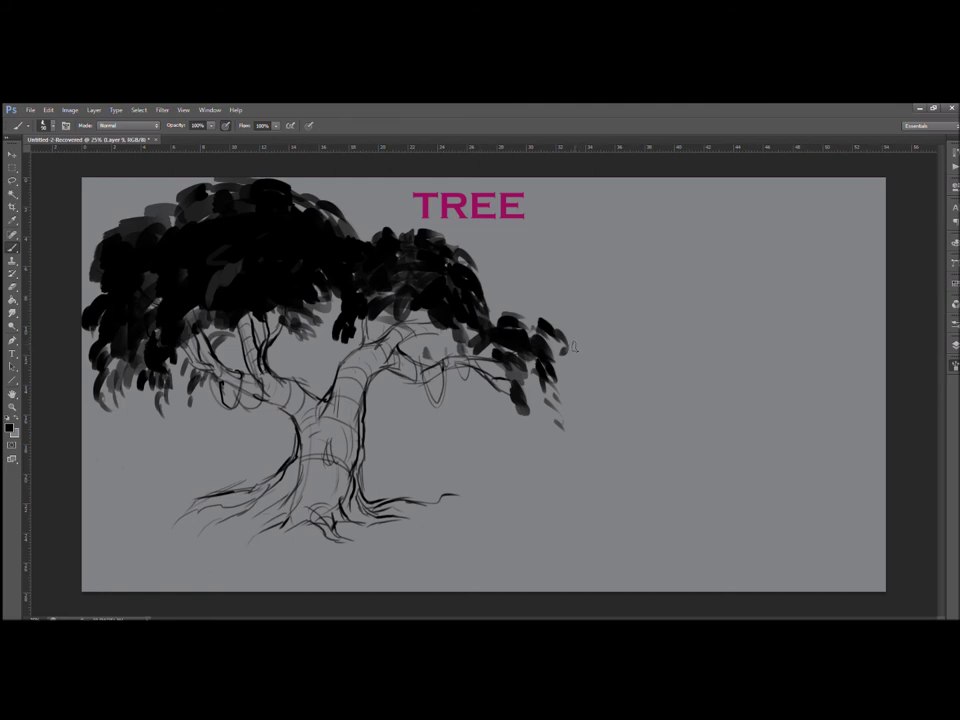
scroll(450, 380, "down", 3)
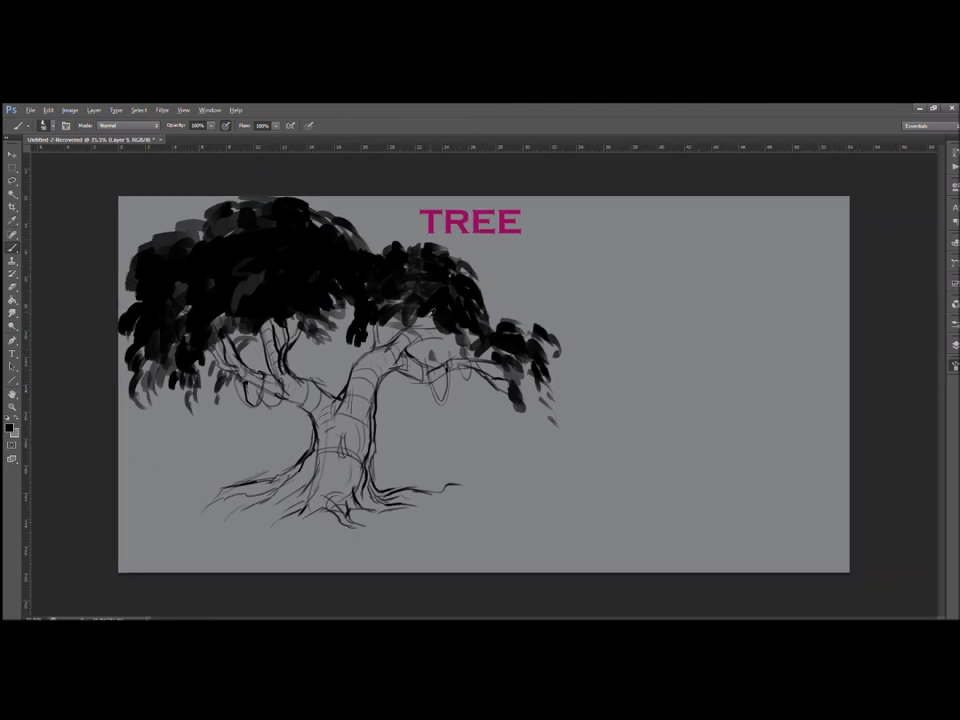
scroll(450, 380, "up", 2)
scroll(449, 381, "down", 2)
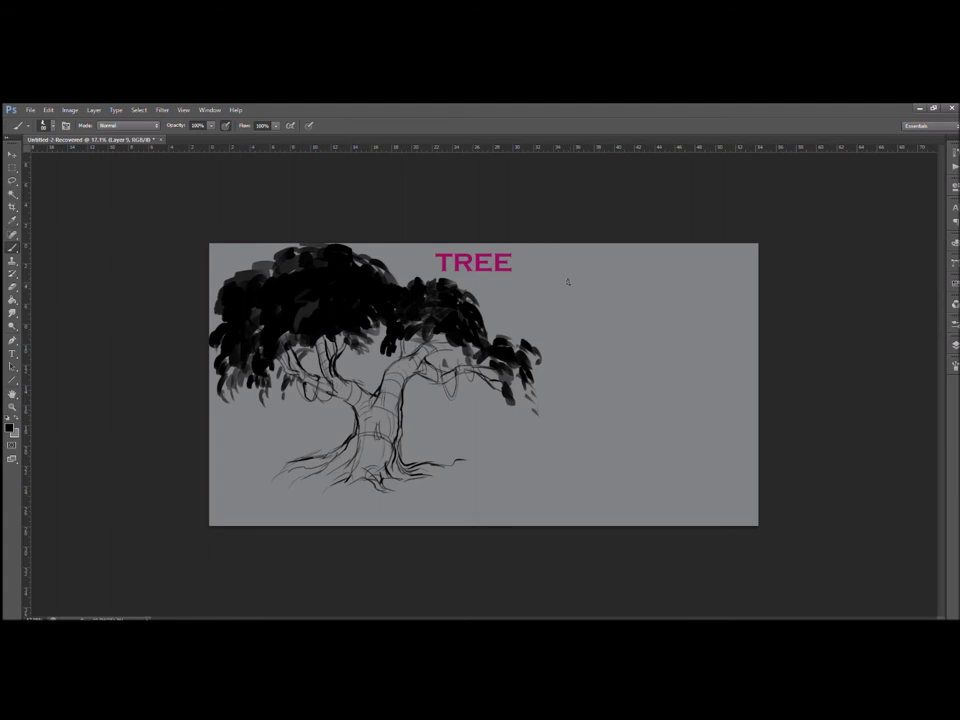
scroll(384, 295, "up", 3)
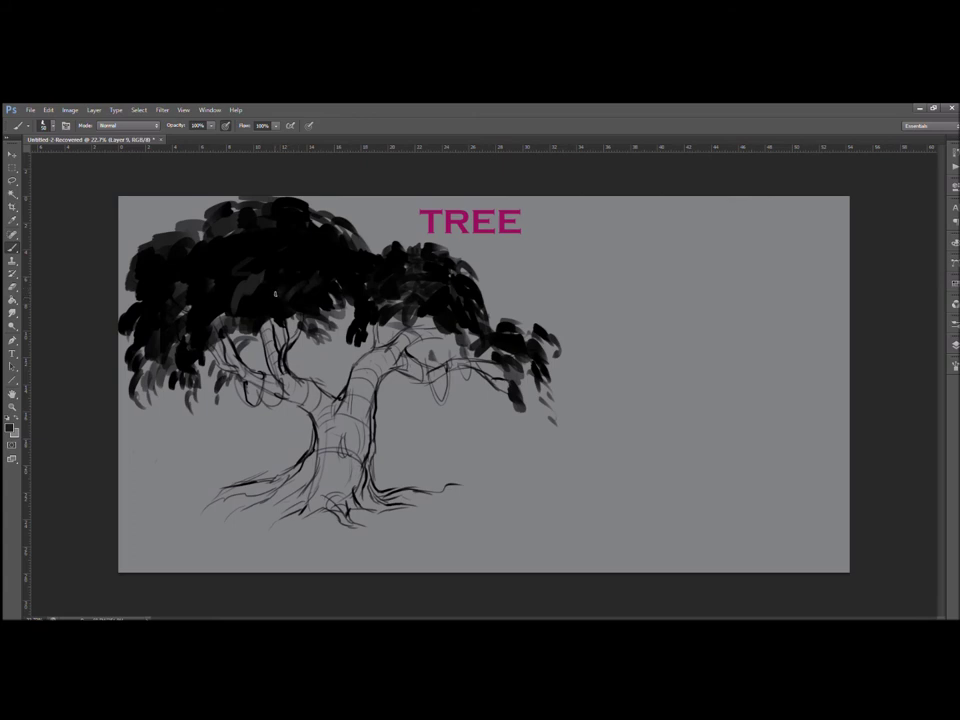
Paint lighter grey leaf strokes in the left canopy's lower centre using sampled tones
key("x")
key("x")
left_click(250, 285, "alt")
mouse_move(228, 289)
left_mouse_down()
mouse_move(244, 356)
mouse_move(238, 300)
left_mouse_up()
left_click(250, 355, "alt")
key("x")
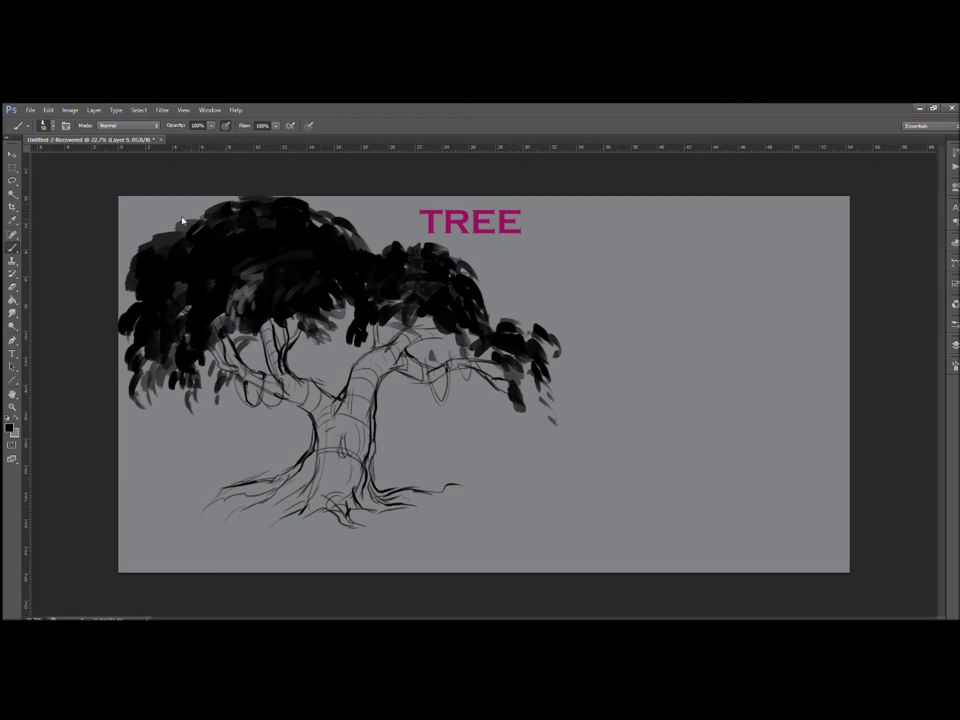
Add sampled grey leaf strokes to the canopy's lower left foliage
left_click(150, 366, "alt")
left_click_drag(154, 342, 142, 351)
left_click_drag(160, 322, 149, 334)
left_click(155, 253, "alt")
Add a new layer and fill the tree's left branches with dark grey
left_click(955, 345)
left_click(917, 614)
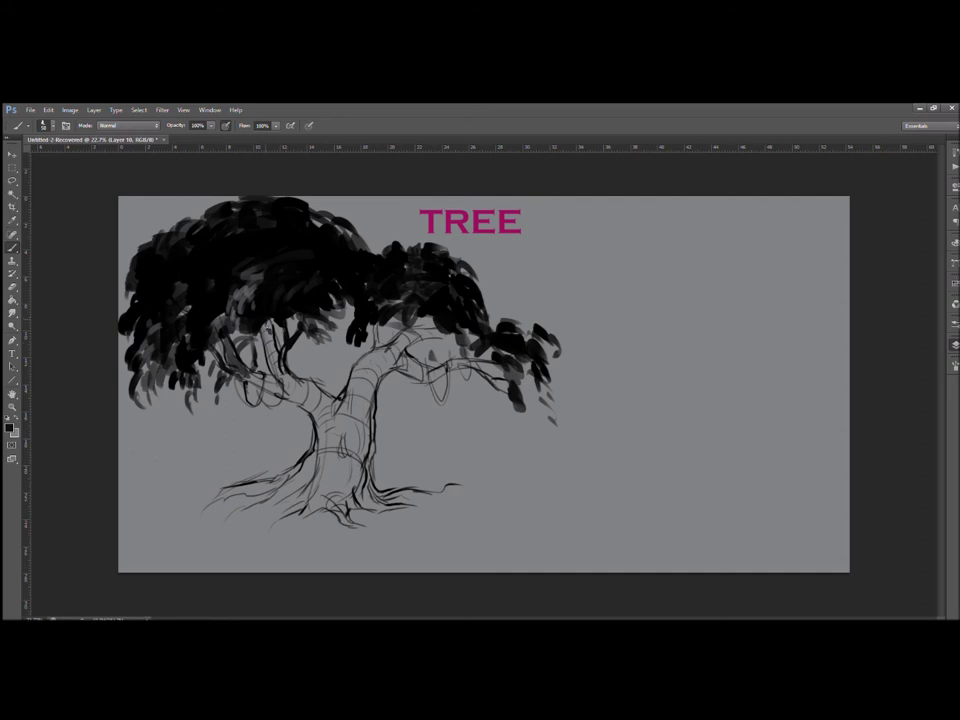
mouse_move(266, 356)
left_mouse_down()
mouse_move(286, 384)
mouse_move(282, 348)
mouse_move(313, 393)
left_mouse_up()
mouse_move(273, 390)
left_mouse_down()
mouse_move(250, 380)
mouse_move(281, 387)
mouse_move(256, 373)
mouse_move(297, 396)
mouse_move(316, 389)
mouse_move(299, 394)
left_mouse_up()
mouse_move(218, 300)
left_mouse_down()
mouse_move(243, 308)
mouse_move(230, 358)
mouse_move(196, 370)
left_mouse_up()
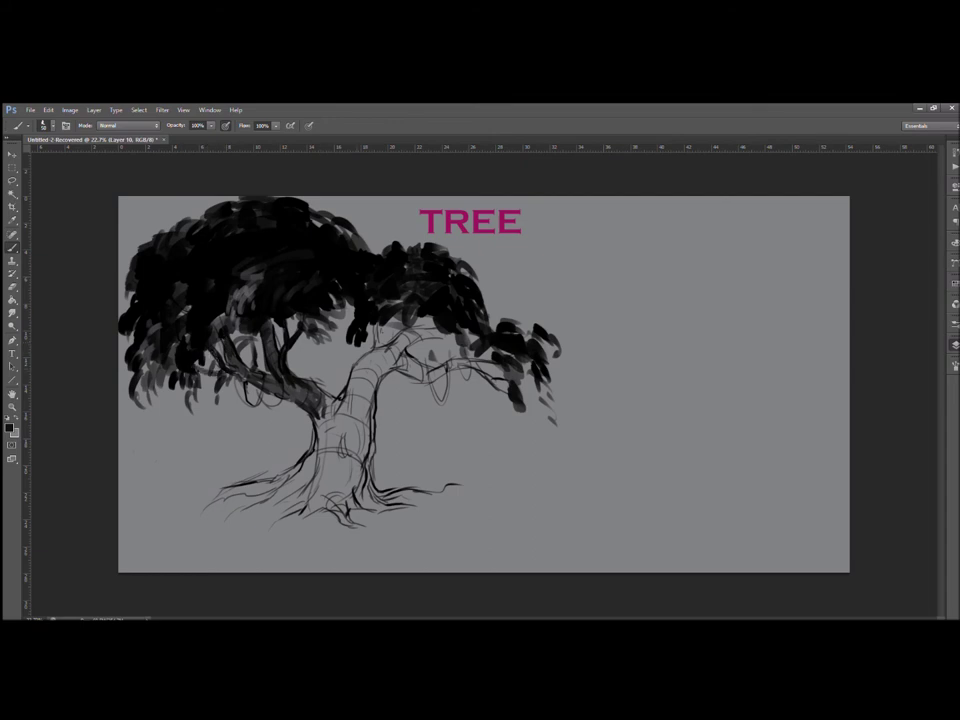
Fill the right main limb and its smaller branches with dark grey, down to the fork of the trunk
mouse_move(375, 324)
left_mouse_down()
mouse_move(386, 348)
mouse_move(407, 329)
left_mouse_up()
mouse_move(294, 266)
left_mouse_down()
mouse_move(320, 246)
mouse_move(354, 245)
left_mouse_up()
mouse_move(470, 330)
left_mouse_down()
mouse_move(459, 342)
mouse_move(497, 348)
mouse_move(503, 320)
mouse_move(492, 310)
left_mouse_up()
mouse_move(377, 364)
left_mouse_down()
mouse_move(357, 392)
mouse_move(405, 362)
mouse_move(430, 375)
mouse_move(474, 361)
mouse_move(480, 372)
left_mouse_up()
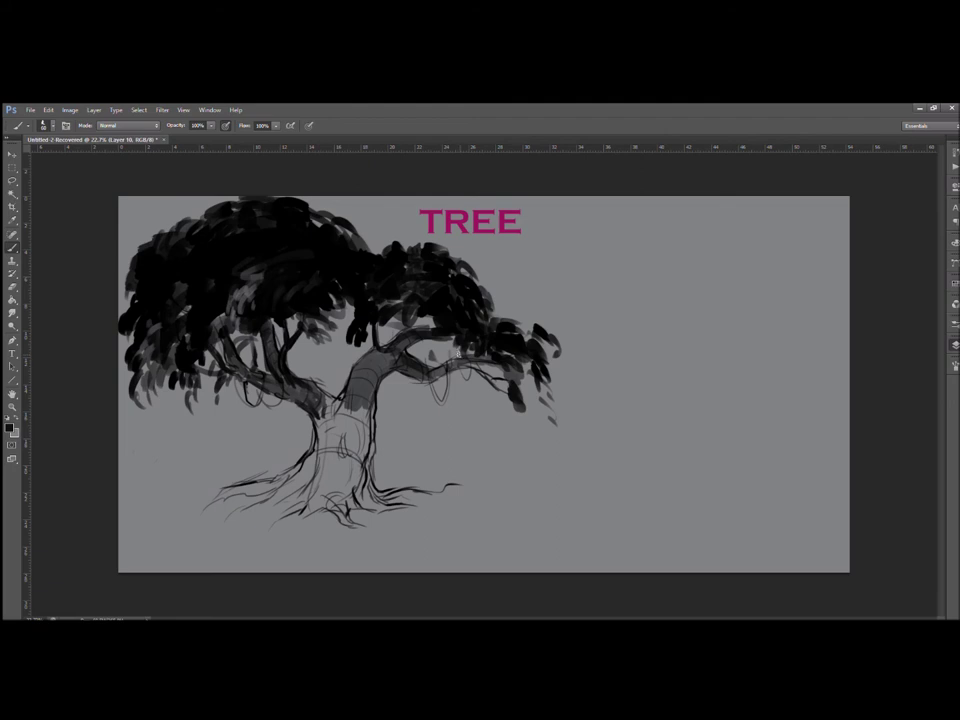
left_click_drag(486, 388, 510, 410)
mouse_move(356, 376)
left_mouse_down()
mouse_move(339, 409)
mouse_move(314, 400)
mouse_move(326, 430)
mouse_move(318, 392)
mouse_move(339, 399)
left_mouse_up()
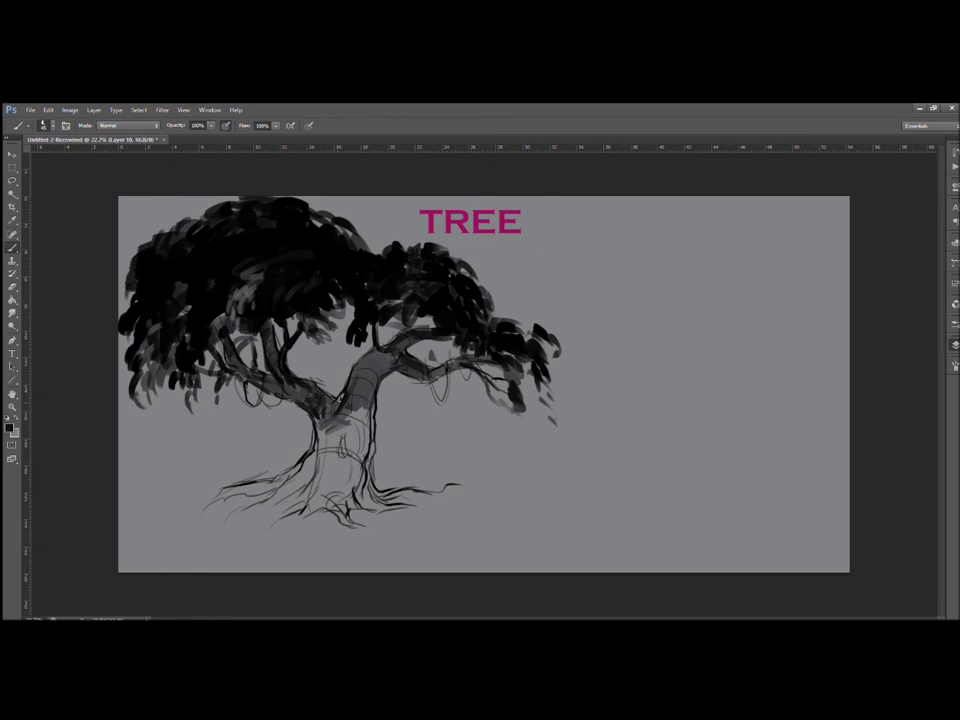
Shade the left branches, the trunk and the left roots with short grey strokes following their form
mouse_move(255, 300)
left_mouse_down()
mouse_move(272, 292)
mouse_move(268, 280)
mouse_move(281, 366)
left_mouse_up()
mouse_move(271, 323)
left_mouse_down()
mouse_move(276, 354)
mouse_move(246, 337)
left_mouse_up()
left_click_drag(237, 311, 239, 324)
mouse_move(311, 456)
left_mouse_down()
mouse_move(290, 498)
mouse_move(265, 488)
mouse_move(297, 472)
left_mouse_up()
mouse_move(294, 488)
left_mouse_down()
mouse_move(264, 496)
mouse_move(300, 500)
left_mouse_up()
left_click_drag(311, 470, 345, 444)
left_click_drag(319, 446, 360, 417)
left_click_drag(342, 422, 369, 404)
mouse_move(343, 432)
left_mouse_down()
mouse_move(370, 420)
mouse_move(368, 452)
left_mouse_up()
mouse_move(324, 458)
left_mouse_down()
mouse_move(360, 469)
mouse_move(345, 474)
left_mouse_up()
left_click_drag(342, 463, 354, 486)
mouse_move(330, 486)
left_mouse_down()
mouse_move(343, 493)
mouse_move(326, 509)
left_mouse_up()
left_click_drag(322, 430, 339, 446)
mouse_move(331, 435)
left_mouse_down()
mouse_move(318, 422)
mouse_move(332, 411)
left_mouse_up()
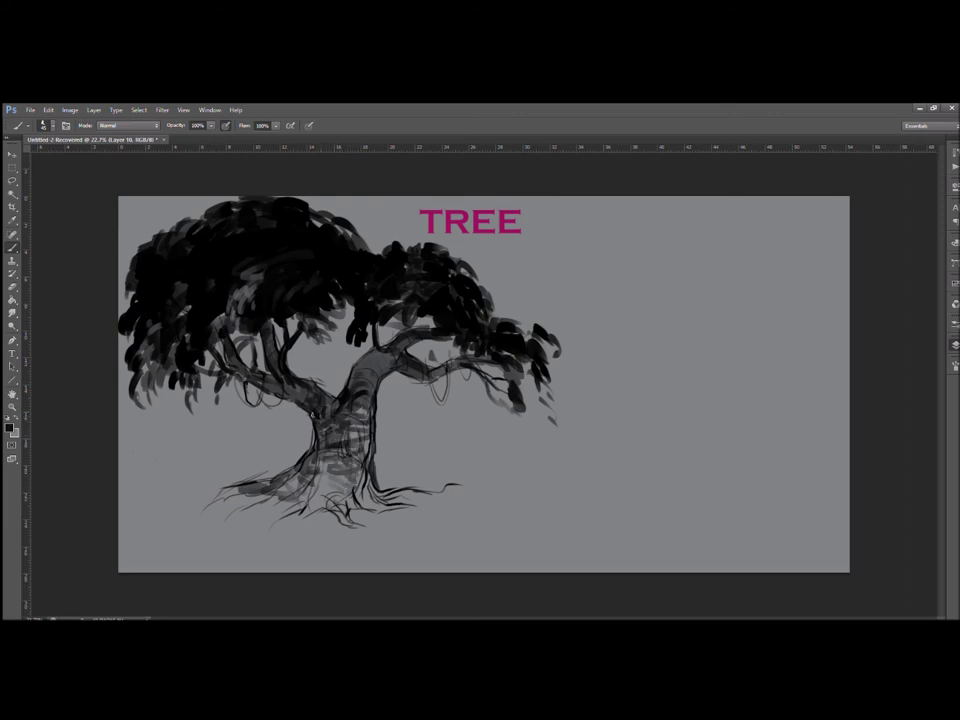
Darken the branch undersides and add fine dark leaves under the left canopy and at the right foliage's edges
left_click_drag(262, 384, 284, 389)
left_click_drag(268, 283, 287, 268)
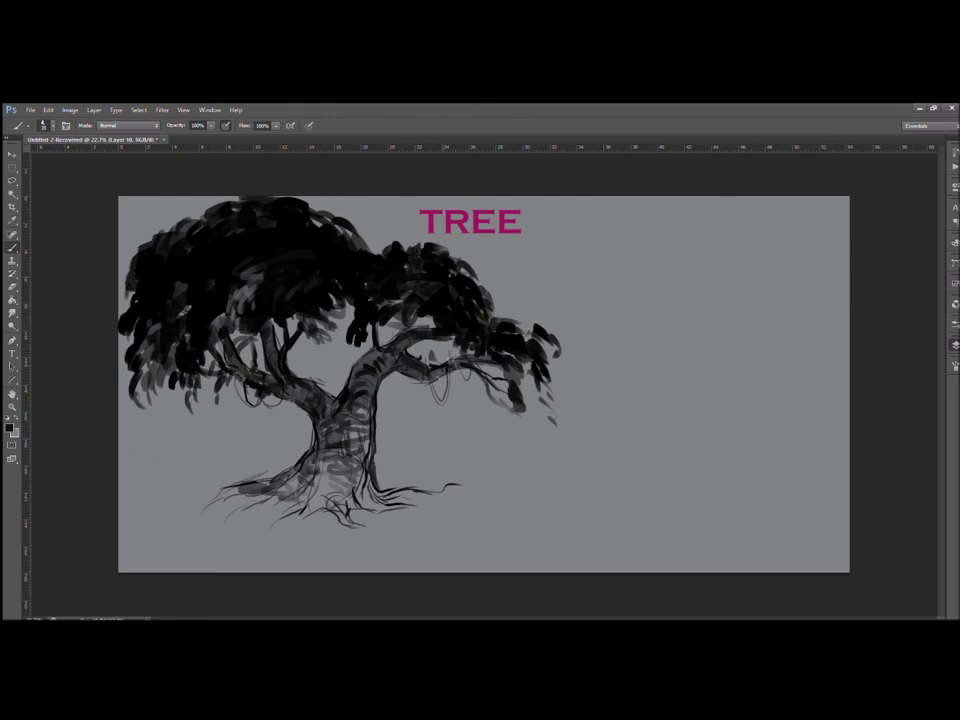
left_click_drag(453, 370, 489, 358)
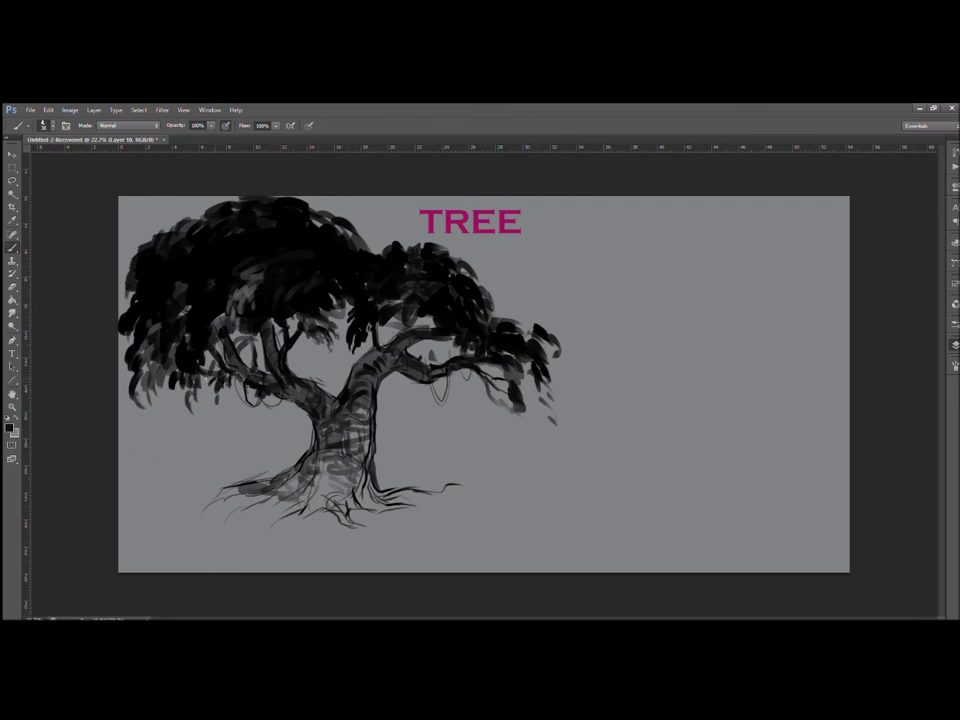
left_click_drag(212, 352, 203, 362)
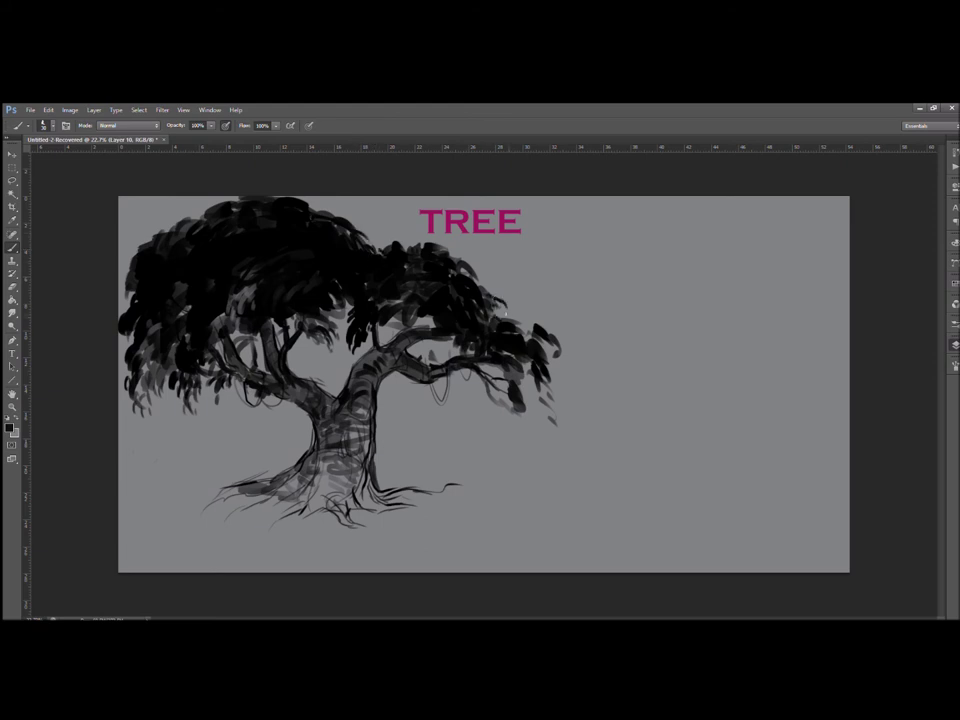
left_click_drag(551, 348, 565, 338)
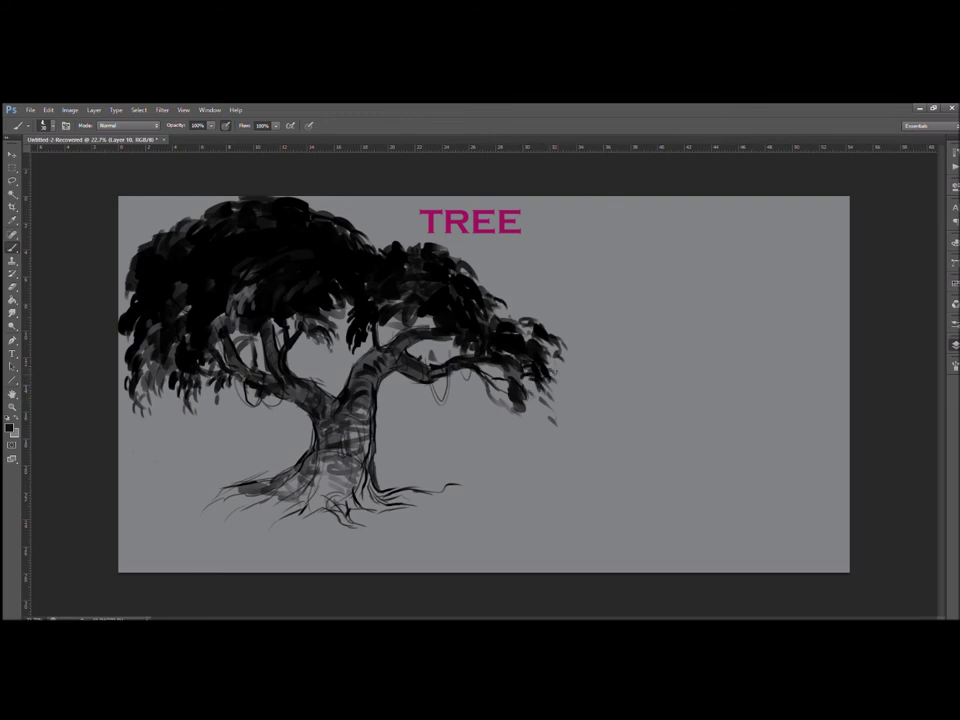
Enlarge the brush and darken the lower trunk and the base of the roots
key("bracketright")
key("bracketright")
key("bracketright")
key("bracketright")
key("bracketright")
key("bracketright")
key("bracketright")
key("bracketright")
mouse_move(343, 425)
left_mouse_down()
mouse_move(368, 436)
mouse_move(334, 488)
mouse_move(314, 480)
mouse_move(304, 500)
mouse_move(346, 502)
mouse_move(361, 489)
mouse_move(385, 506)
left_mouse_up()
mouse_move(328, 492)
left_mouse_down()
mouse_move(336, 457)
mouse_move(336, 497)
left_mouse_up()
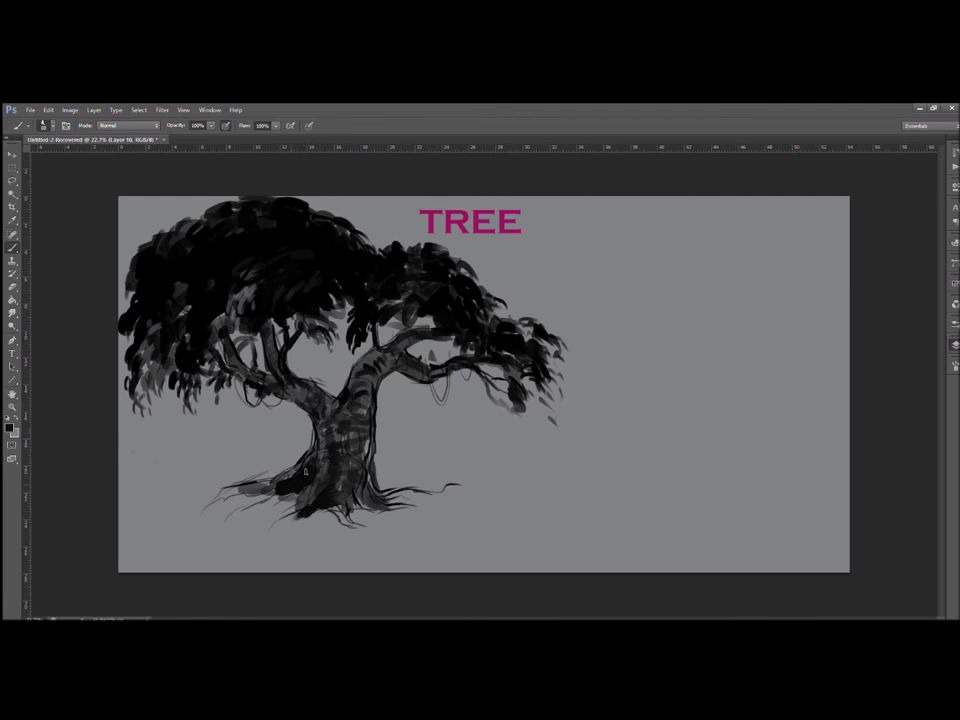
Paint long tapering roots spreading out from both sides of the trunk in dark and sampled grey tones
mouse_move(303, 472)
left_mouse_down()
mouse_move(267, 499)
mouse_move(243, 488)
mouse_move(206, 507)
mouse_move(178, 540)
left_mouse_up()
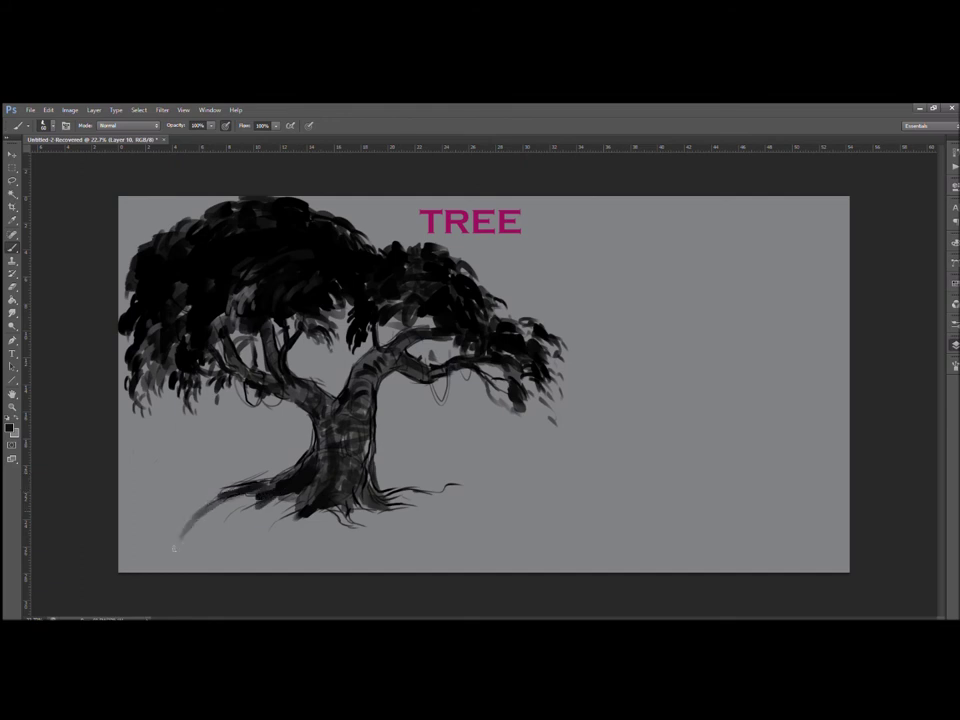
left_click(366, 448, "alt")
left_click_drag(380, 502, 441, 490)
left_click_drag(438, 487, 477, 490)
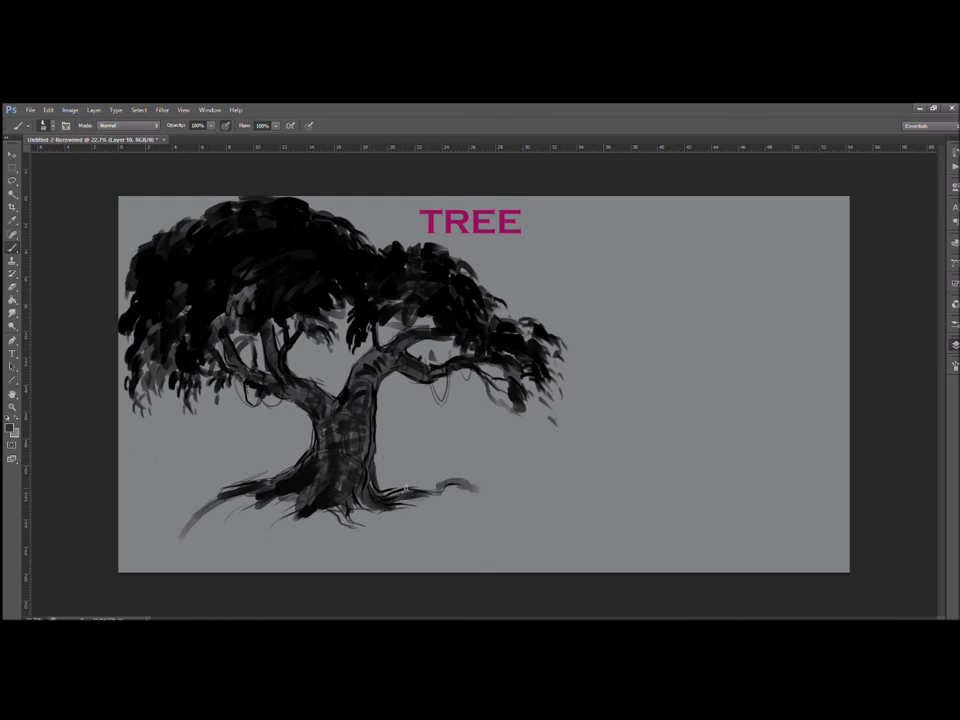
left_click_drag(297, 466, 234, 482)
left_click_drag(376, 472, 386, 490)
mouse_move(281, 460)
left_mouse_down()
mouse_move(243, 482)
mouse_move(222, 489)
mouse_move(172, 522)
left_mouse_up()
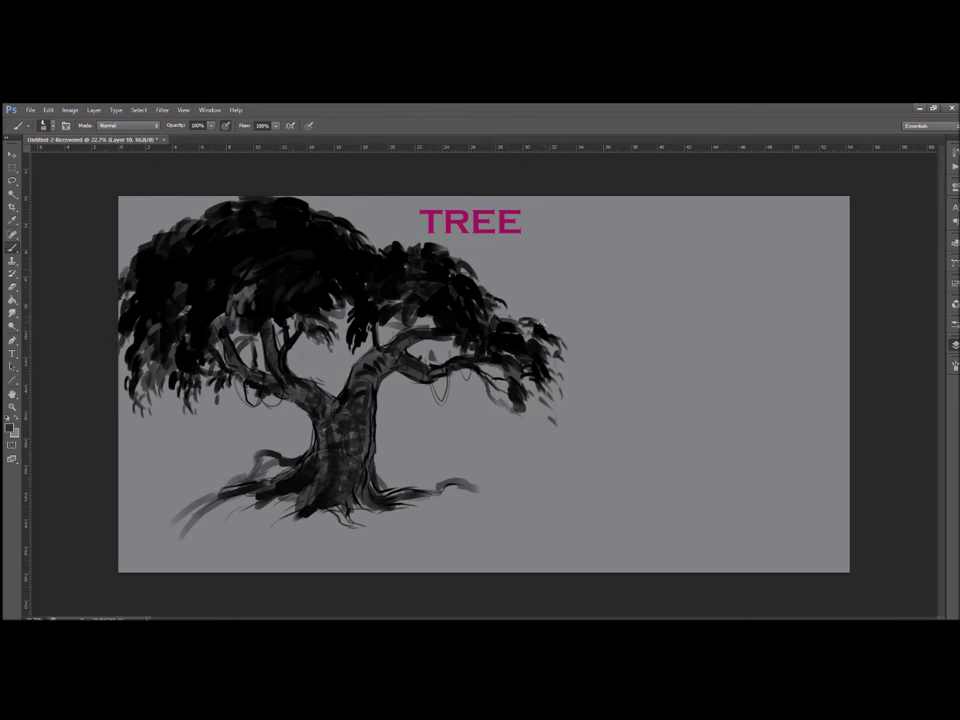
Dab small grey leaves around the right branches and extend the right root's tip with a thin stroke
left_click_drag(466, 371, 473, 382)
mouse_move(471, 374)
left_mouse_down()
mouse_move(478, 386)
mouse_move(456, 391)
left_mouse_up()
left_click_drag(462, 385, 466, 393)
left_click_drag(457, 346, 450, 355)
left_click_drag(449, 342, 437, 354)
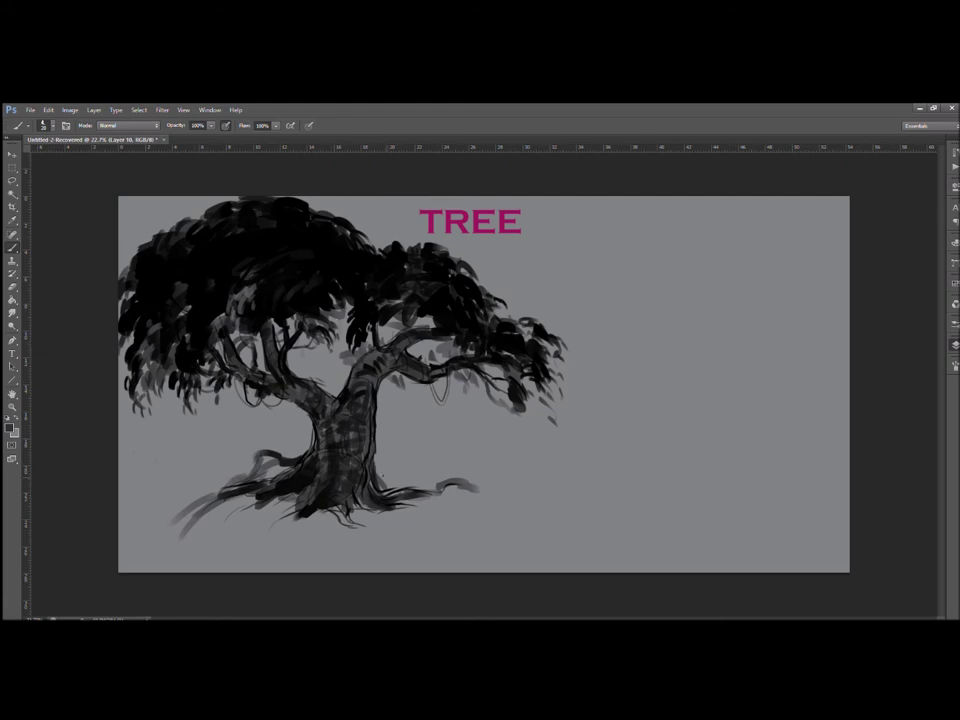
left_click_drag(433, 499, 476, 508)
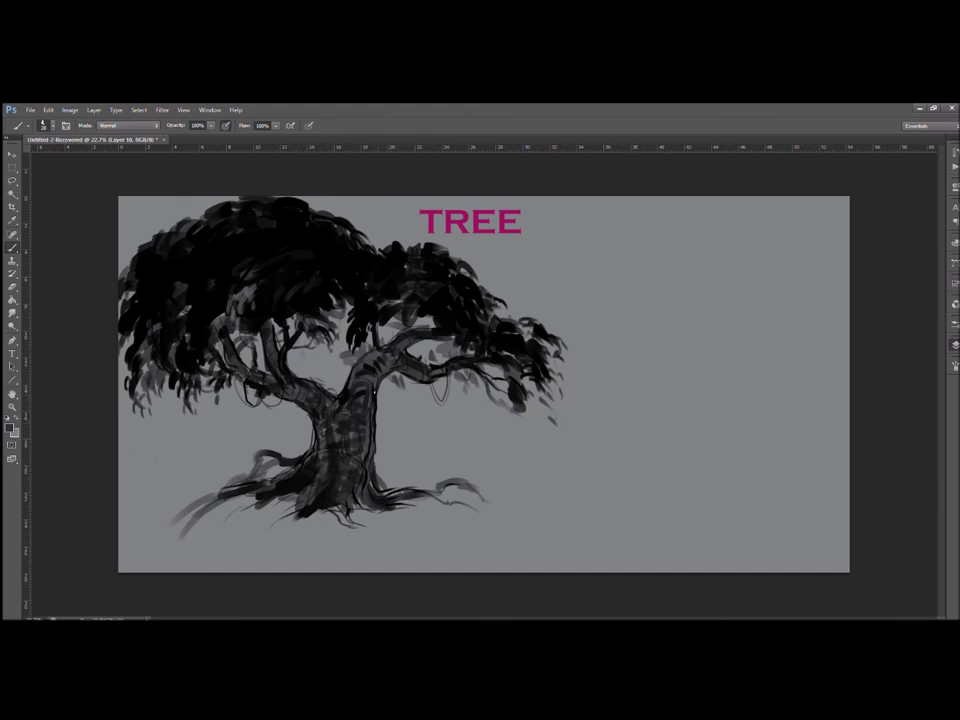
Add a new layer and paint light grey, mid grey and black tone swatches beside the tree
left_click(915, 616)
key("alt")
left_click(8, 427)
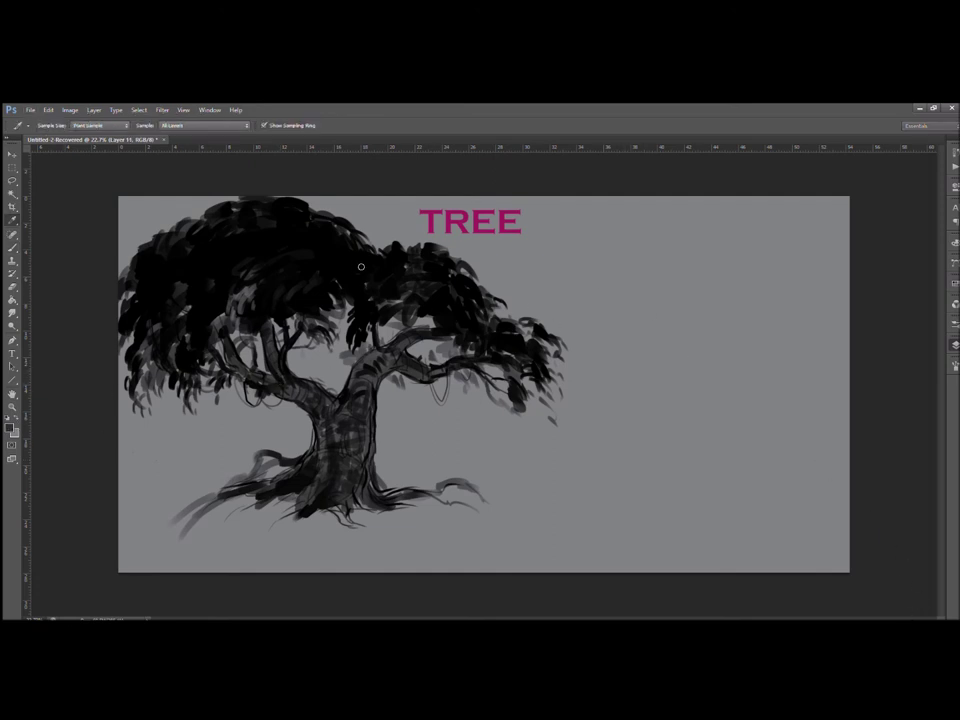
left_click(561, 240)
key("b")
mouse_move(576, 258)
left_mouse_down()
mouse_move(582, 305)
mouse_move(592, 250)
mouse_move(590, 330)
left_mouse_up()
left_click(364, 388, "alt")
mouse_move(600, 248)
left_mouse_down()
mouse_move(604, 312)
mouse_move(610, 255)
mouse_move(632, 270)
mouse_move(628, 320)
mouse_move(617, 318)
left_mouse_up()
left_click(364, 311, "alt")
Paint light grey highlights on the left branches and down the trunk's left edge using the light swatch
left_click(588, 270, "alt")
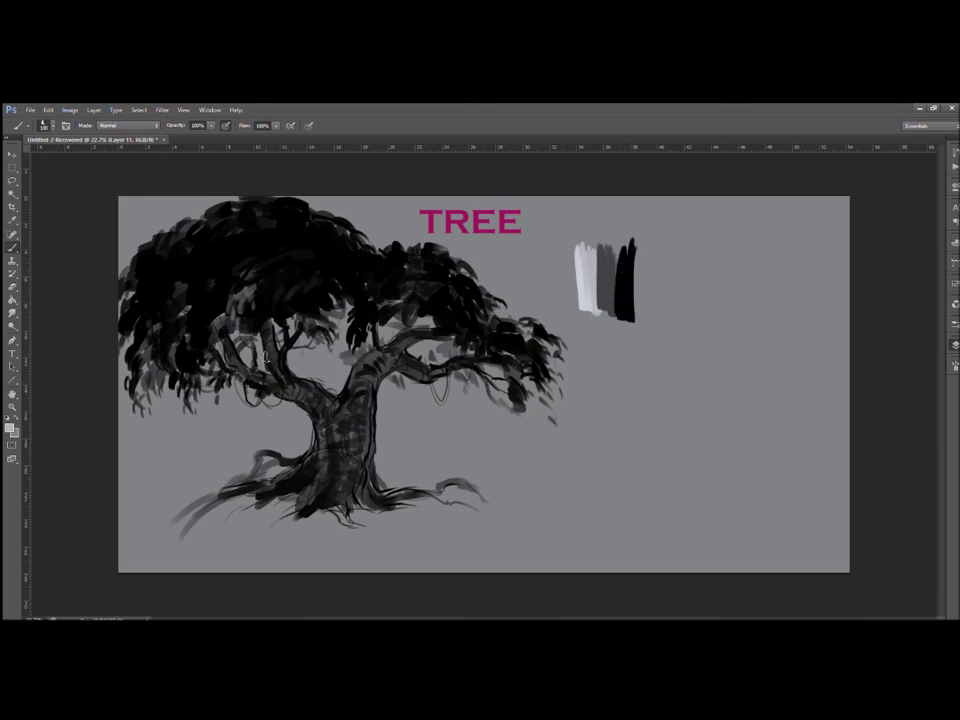
left_click(168, 249, "alt")
left_click(234, 336, "alt")
left_click_drag(232, 339, 235, 350)
left_click(234, 361, "alt")
left_click(580, 268, "alt")
mouse_move(316, 420)
left_mouse_down()
mouse_move(299, 461)
mouse_move(323, 439)
mouse_move(316, 465)
mouse_move(328, 465)
mouse_move(293, 506)
left_mouse_up()
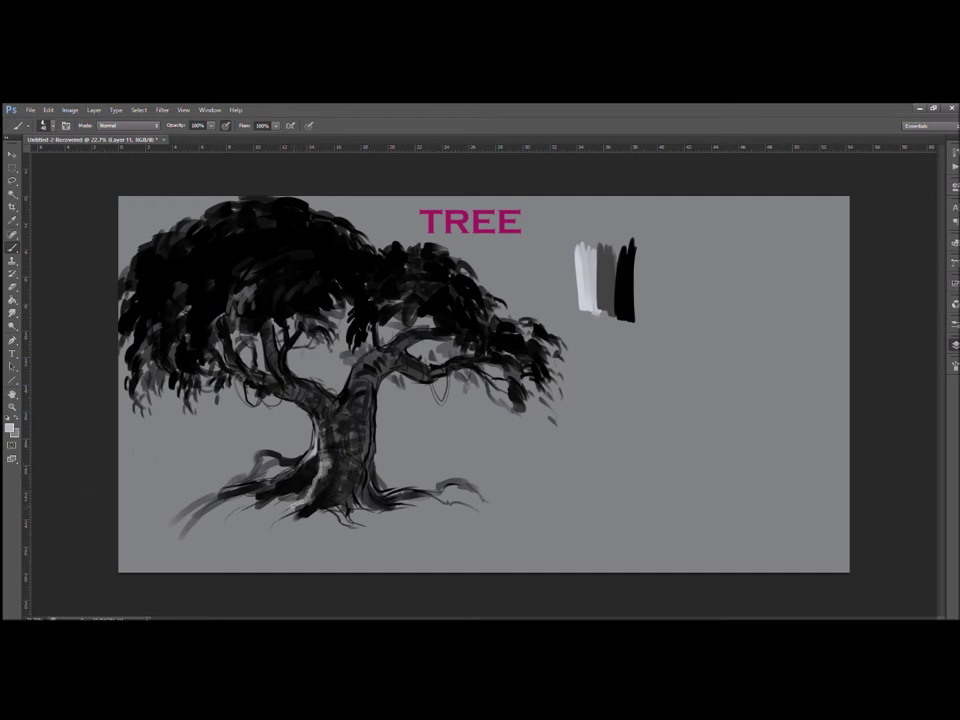
Extend the left roots outward with sampled black strokes and add small dark details beneath them
left_click(292, 483, "alt")
mouse_move(270, 481)
left_mouse_down()
mouse_move(262, 492)
mouse_move(158, 494)
left_mouse_up()
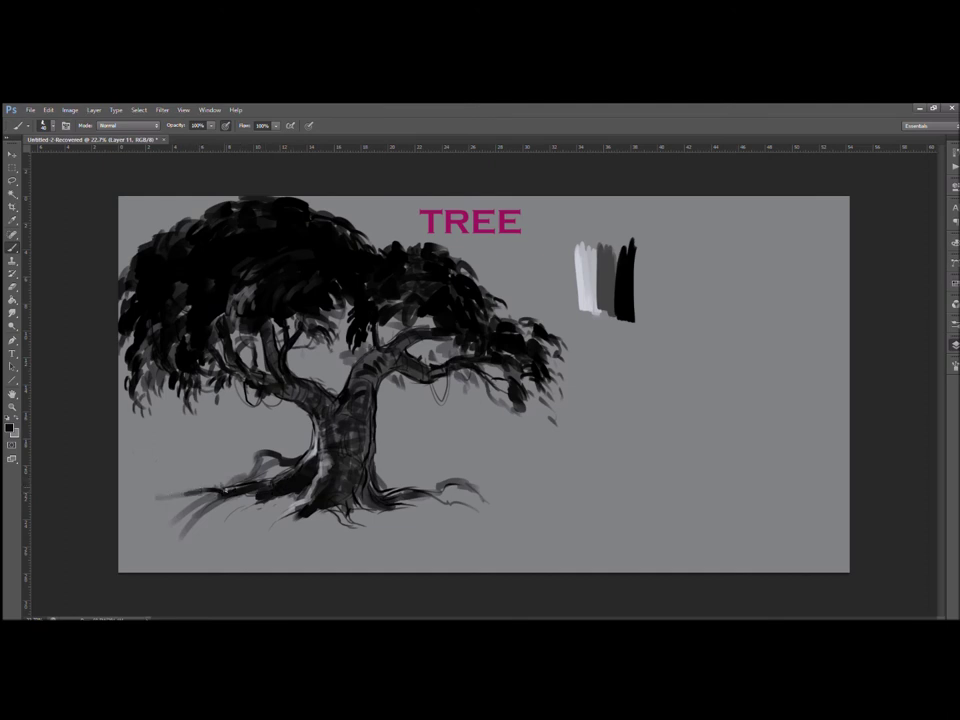
left_click(213, 508, "alt")
left_click_drag(208, 510, 221, 507)
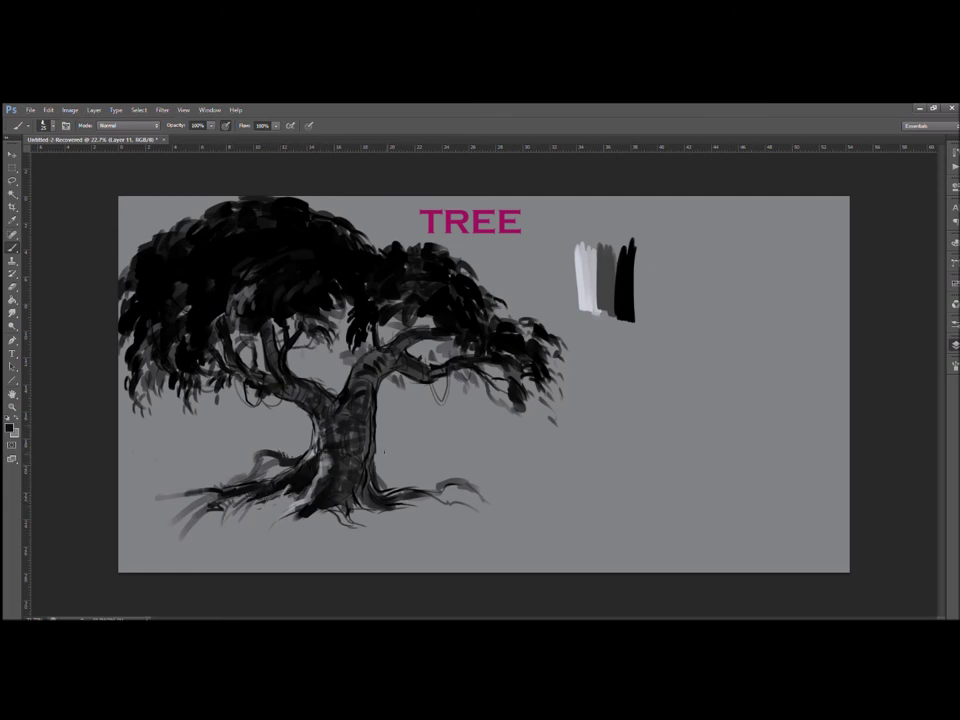
Paint a soft grey root behind the trunk's right base and darken the trunk's right edge with sampled black
left_click_drag(389, 470, 417, 469)
left_click_drag(384, 473, 465, 489)
left_click(406, 468, "alt")
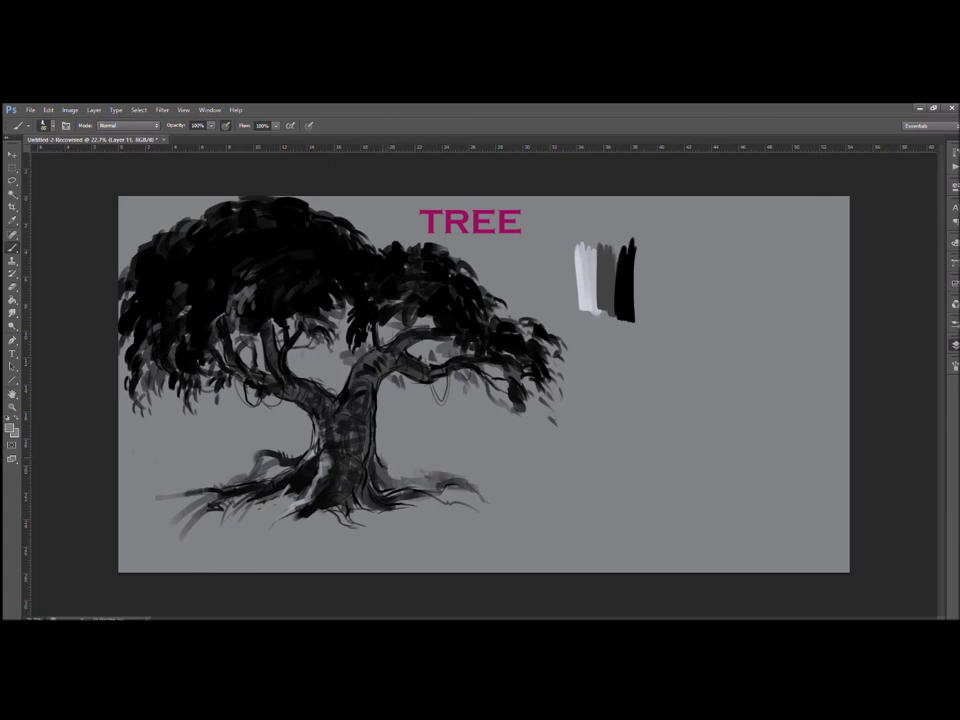
left_click(296, 483, "alt")
left_click_drag(372, 456, 380, 467)
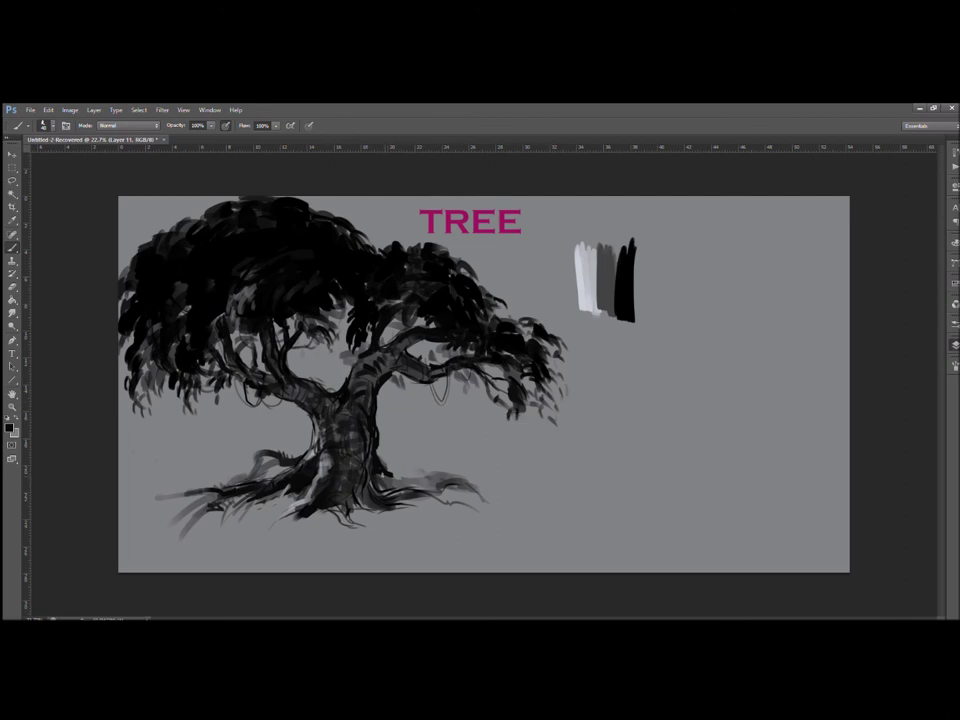
Draw a faint grey vine loop below the left foliage and touch up the canopy's leaves with sampled tones
mouse_move(223, 388)
left_mouse_down()
mouse_move(222, 418)
mouse_move(204, 394)
mouse_move(230, 401)
mouse_move(235, 380)
left_mouse_up()
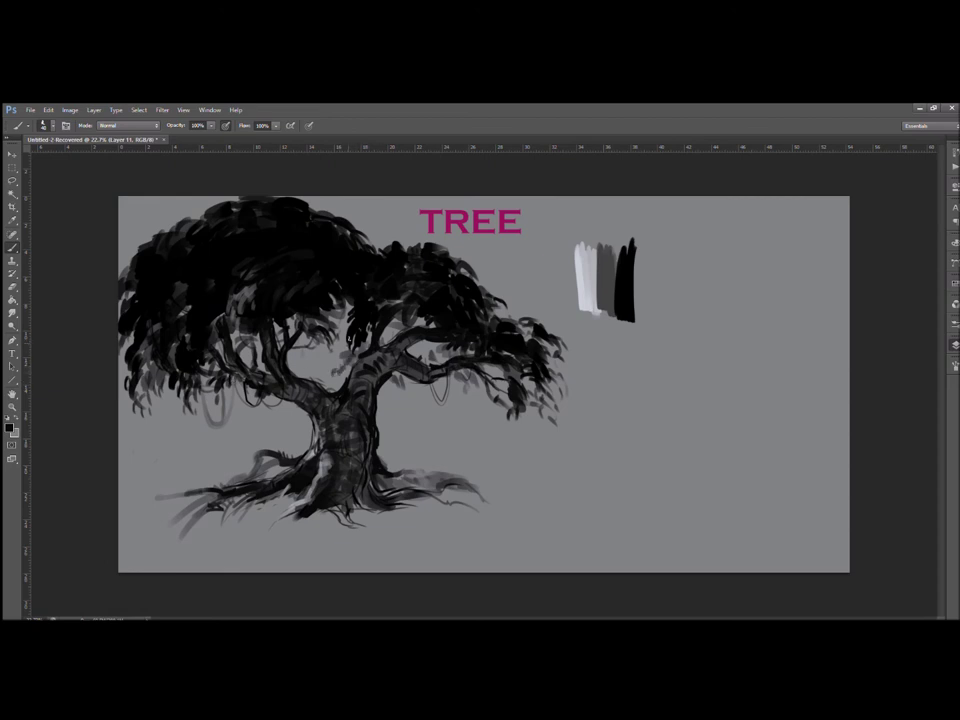
left_click(225, 306, "alt")
left_click(338, 344, "alt")
left_click(394, 248, "alt")
mouse_move(392, 250)
left_mouse_down()
mouse_move(374, 251)
mouse_move(401, 245)
left_mouse_up()
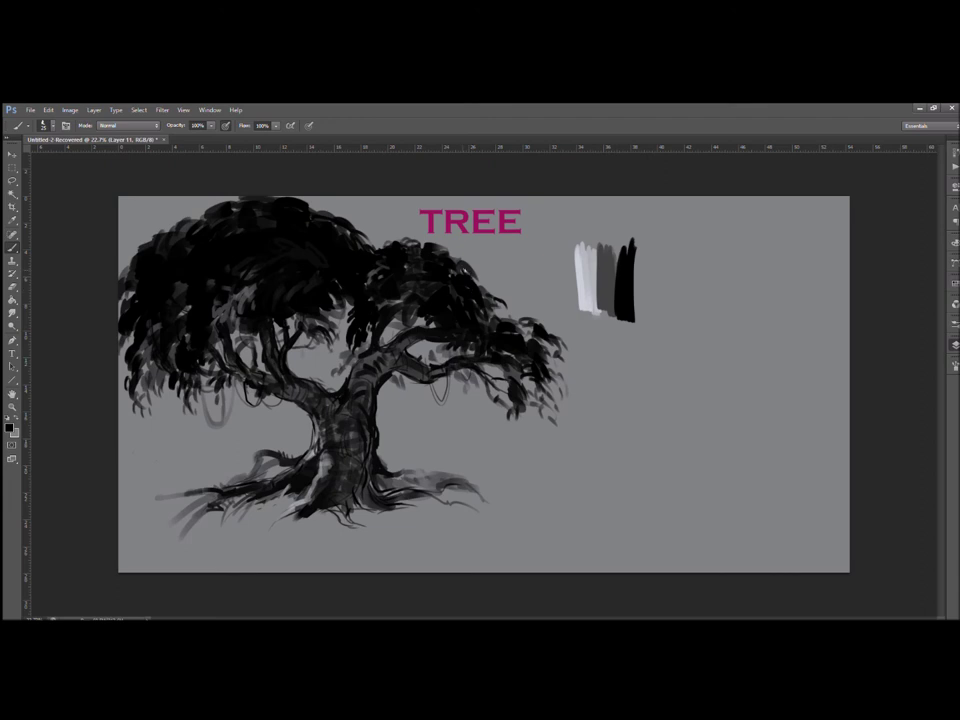
left_click(347, 305, "alt")
left_click(308, 243, "alt")
left_click(199, 309, "alt")
Refine the trunk base with sampled tones, painting the front root black and darkening the curled left root
left_click(230, 432, "alt")
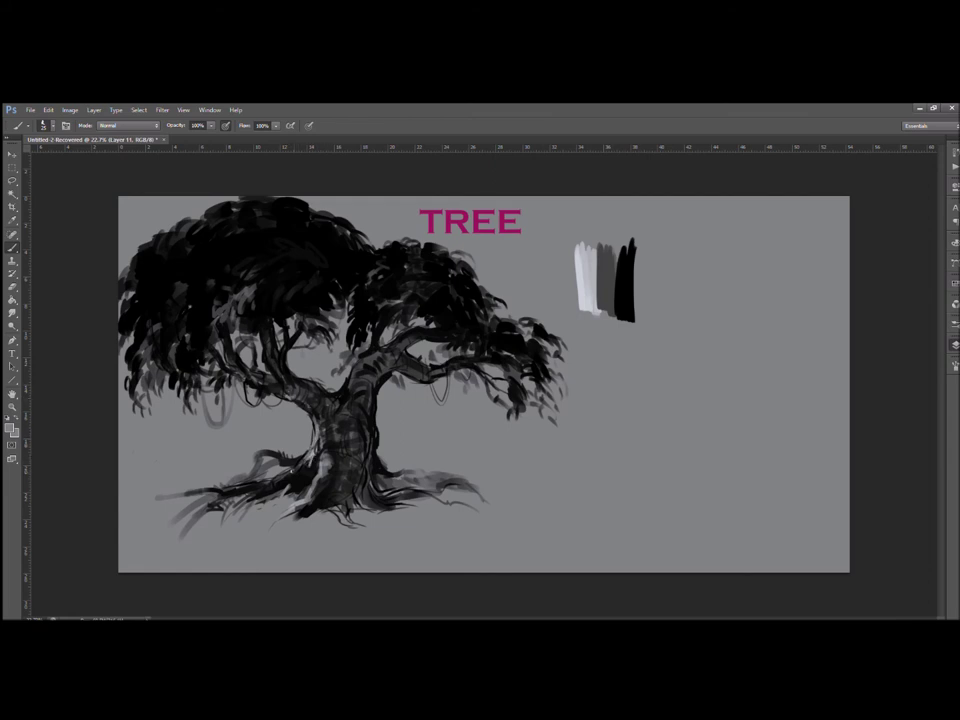
left_click(265, 372, "alt")
left_click_drag(341, 515, 372, 530)
mouse_move(262, 455)
left_mouse_down()
mouse_move(286, 465)
mouse_move(276, 475)
mouse_move(289, 467)
left_mouse_up()
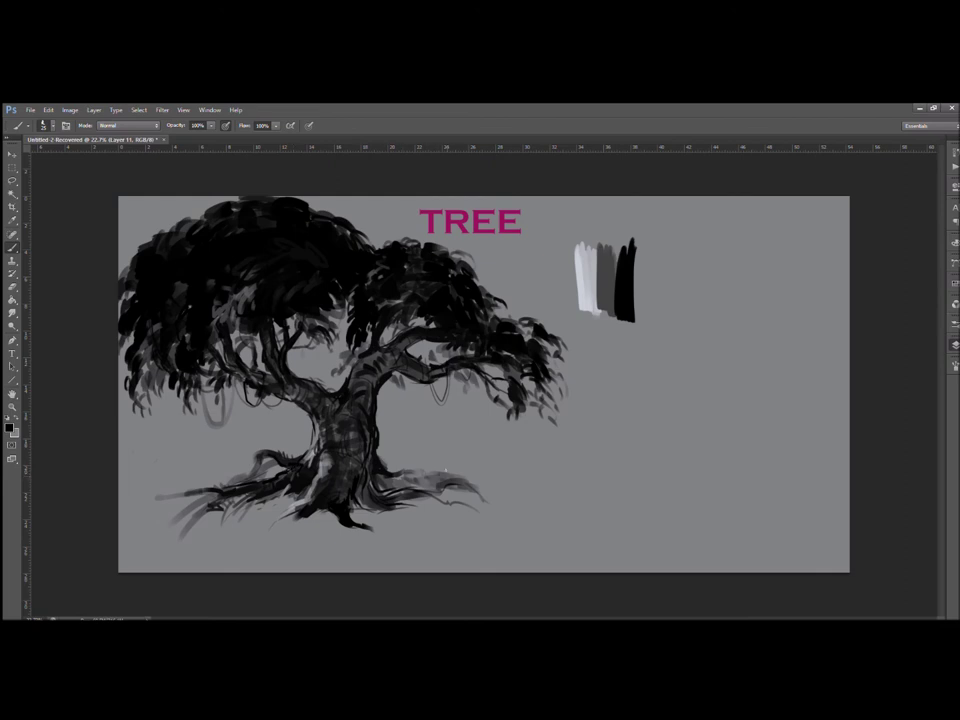
Add dark accents to the left branches, the right limb and the centre of the canopy
left_click_drag(288, 369, 312, 366)
left_click_drag(367, 379, 370, 372)
left_click_drag(295, 258, 328, 259)
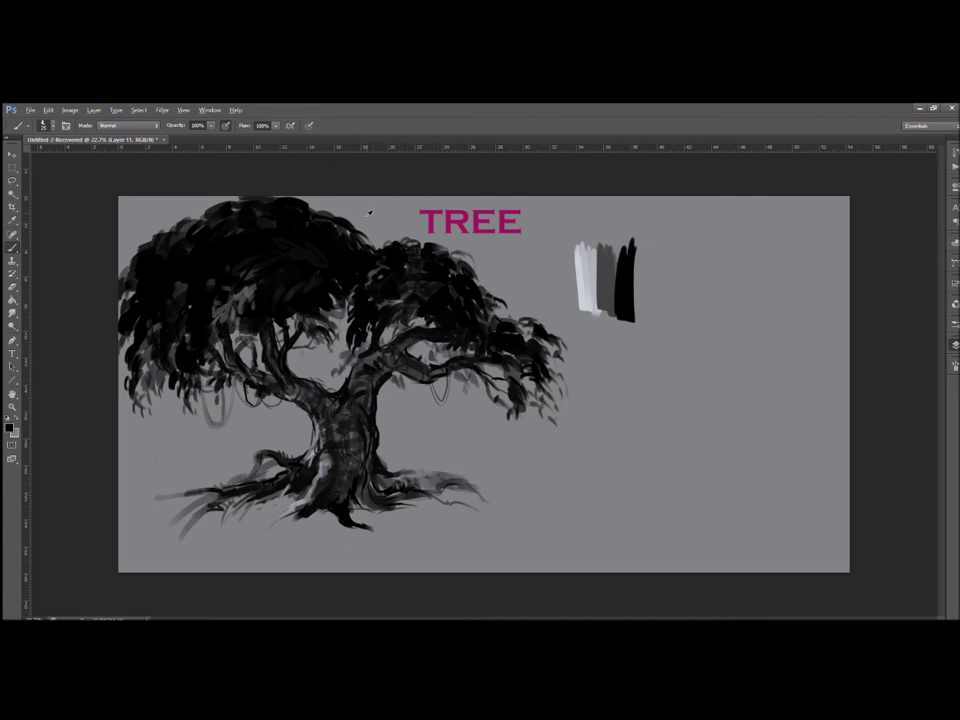
Paint mid-grey leaf strokes and a few light highlights on the inner foliage of the left canopy with sampled tones
left_click(602, 278, "alt")
mouse_move(248, 263)
left_mouse_down()
mouse_move(236, 286)
mouse_move(244, 290)
left_mouse_up()
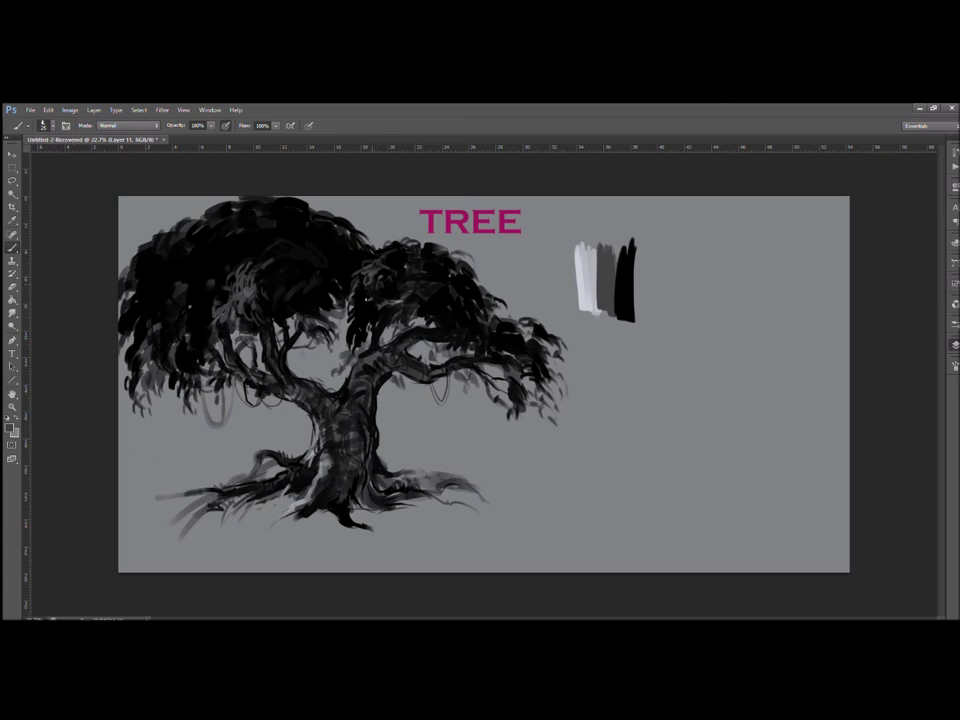
left_click(272, 243, "alt")
left_click_drag(275, 246, 250, 232)
left_click(434, 206, "alt")
left_click_drag(245, 270, 242, 283)
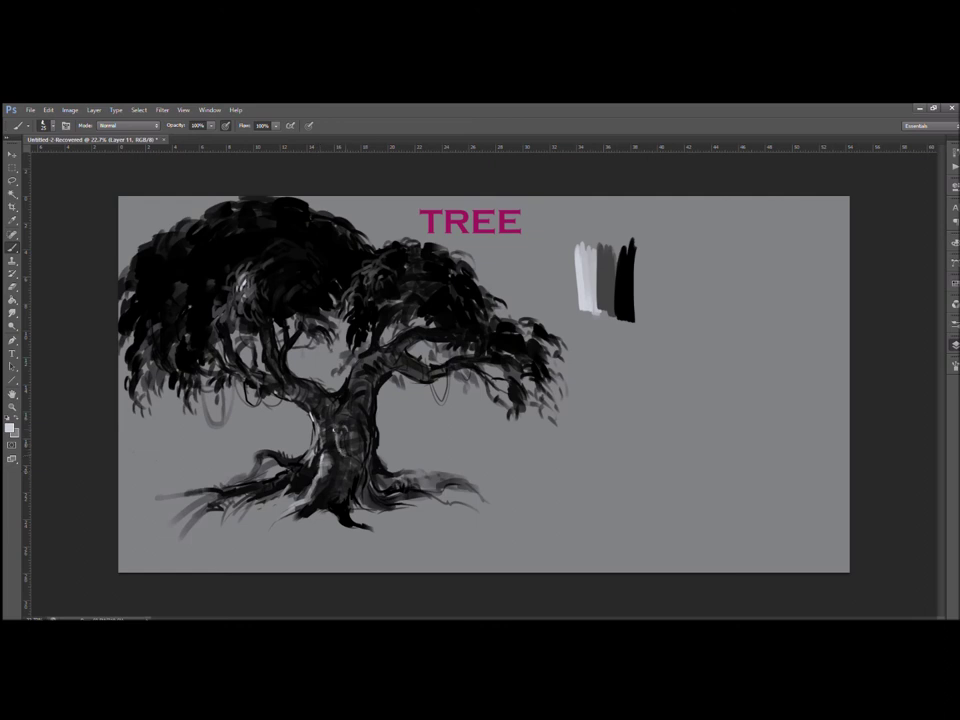
Add grey bark shading to the trunk and a light highlight where the right limb forks from it
key("x")
left_click_drag(349, 424, 352, 433)
left_click(328, 461, "alt")
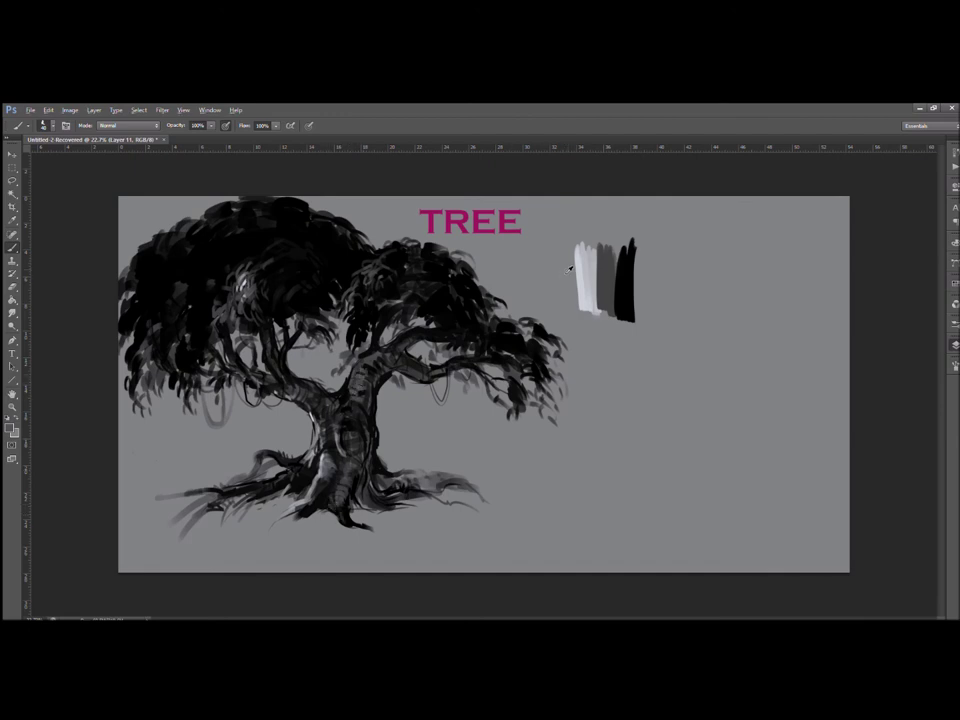
key("x")
mouse_move(361, 358)
left_mouse_down()
mouse_move(371, 357)
mouse_move(351, 374)
left_mouse_up()
key("x")
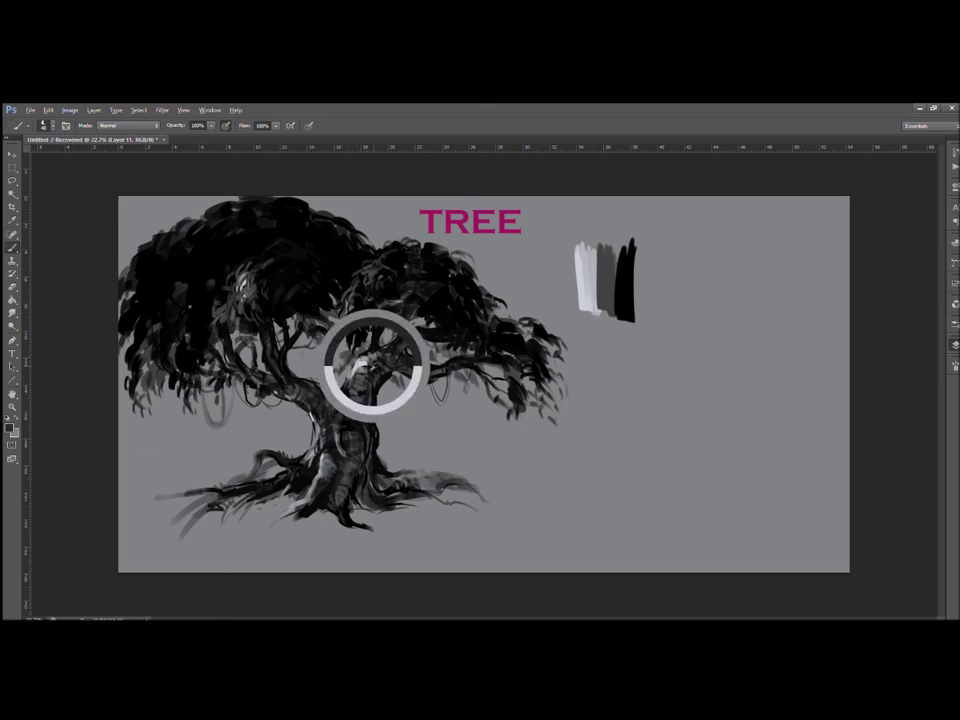
Refine the bark along the trunk's left side with sampled greys and darken the vine under the right limb
left_click(587, 274, "alt")
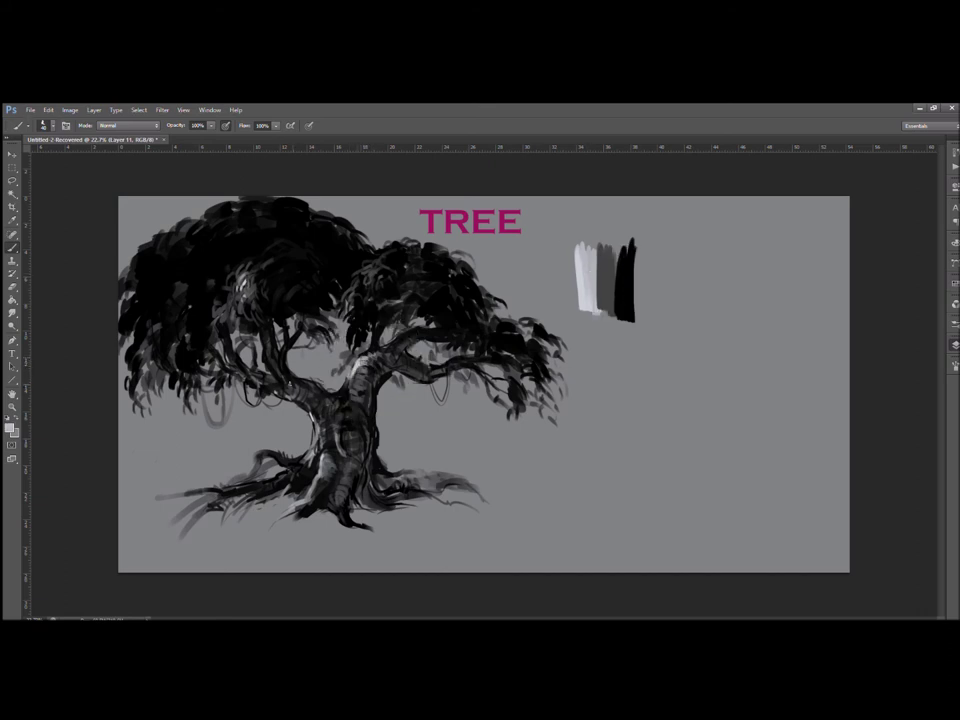
key("x")
left_click(360, 388, "alt")
key("x")
left_click(326, 460, "alt")
left_click_drag(322, 457, 321, 438)
key("x")
key("x")
key("x")
key("x")
left_click(380, 326, "alt")
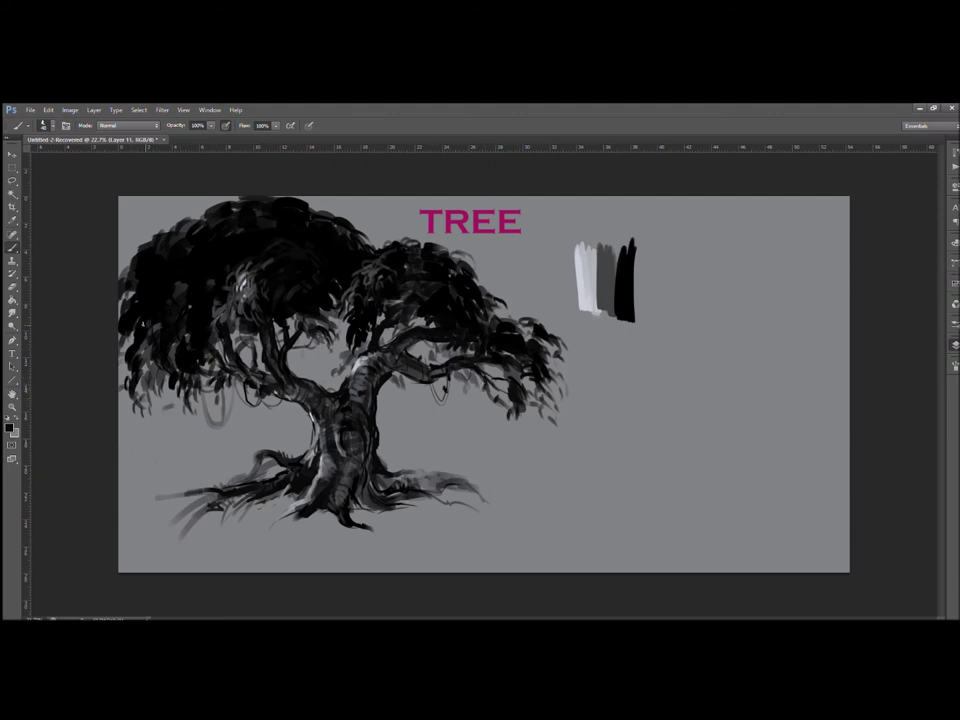
key("x")
key("x")
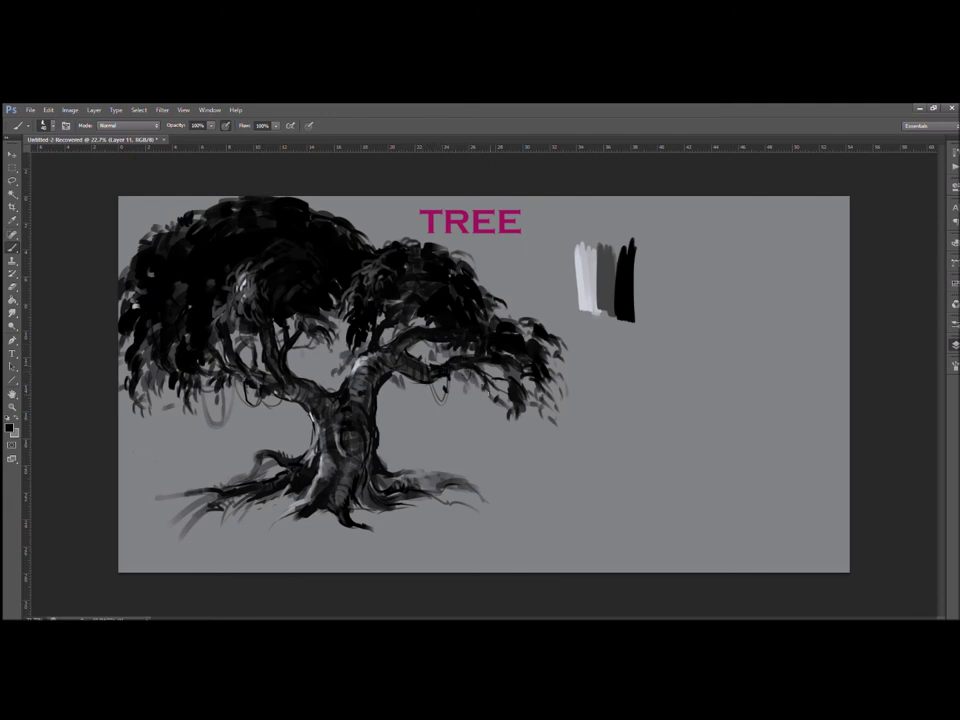
Paint loose black leaf strokes around the right foliage's outer edge and small tufts on the right root
mouse_move(502, 394)
left_mouse_down()
mouse_move(538, 416)
mouse_move(555, 391)
left_mouse_up()
left_click_drag(524, 377, 531, 388)
left_click_drag(525, 385, 539, 394)
mouse_move(545, 396)
left_mouse_down()
mouse_move(559, 410)
mouse_move(548, 425)
mouse_move(562, 432)
left_mouse_up()
mouse_move(565, 394)
left_mouse_down()
mouse_move(562, 425)
mouse_move(569, 378)
left_mouse_up()
left_click_drag(567, 362, 569, 370)
left_click_drag(519, 319, 536, 333)
mouse_move(514, 318)
left_mouse_down()
mouse_move(525, 331)
mouse_move(520, 320)
left_mouse_up()
mouse_move(496, 309)
left_mouse_down()
mouse_move(515, 319)
mouse_move(501, 324)
left_mouse_up()
left_click_drag(403, 466, 412, 476)
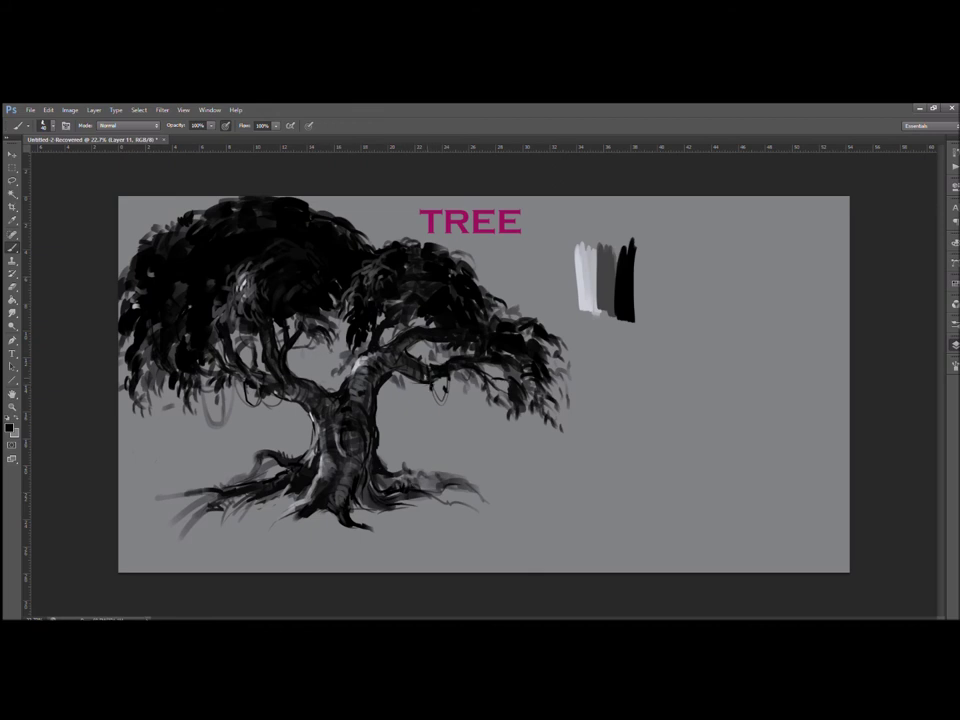
Draw thin dark hanging vines below the right limb and left canopy, adding leaf strokes to the left foliage
mouse_move(432, 387)
left_mouse_down()
mouse_move(439, 424)
mouse_move(451, 410)
left_mouse_up()
left_click_drag(203, 401, 214, 451)
mouse_move(228, 385)
left_mouse_down()
mouse_move(219, 419)
mouse_move(230, 405)
mouse_move(219, 396)
left_mouse_up()
left_click_drag(229, 250, 218, 271)
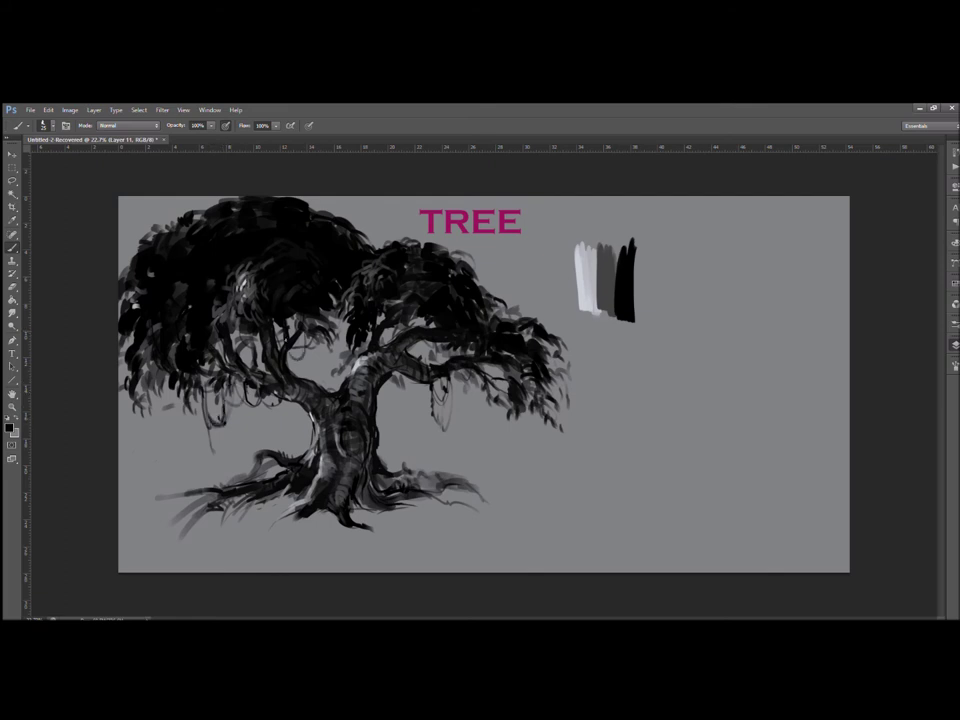
left_click_drag(178, 396, 177, 415)
left_click_drag(122, 288, 129, 313)
Extend the left, right and front roots outward with tapering dark strokes
mouse_move(260, 459)
left_mouse_down()
mouse_move(193, 494)
mouse_move(201, 503)
mouse_move(146, 521)
mouse_move(172, 492)
mouse_move(138, 514)
left_mouse_up()
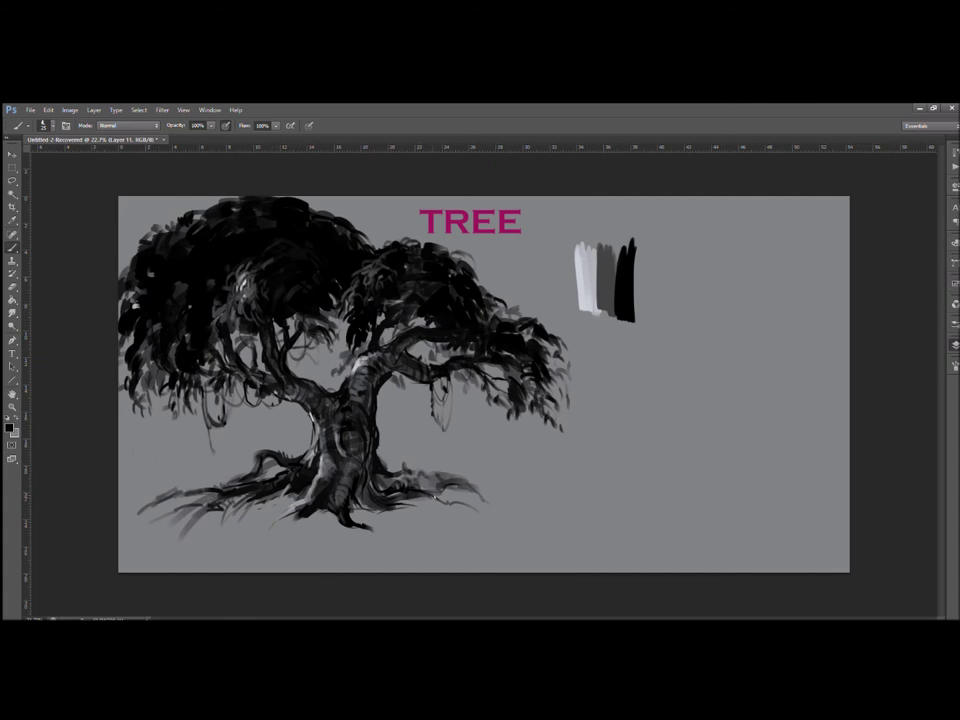
left_click_drag(413, 493, 444, 503)
left_click_drag(300, 515, 268, 522)
left_click_drag(275, 518, 240, 539)
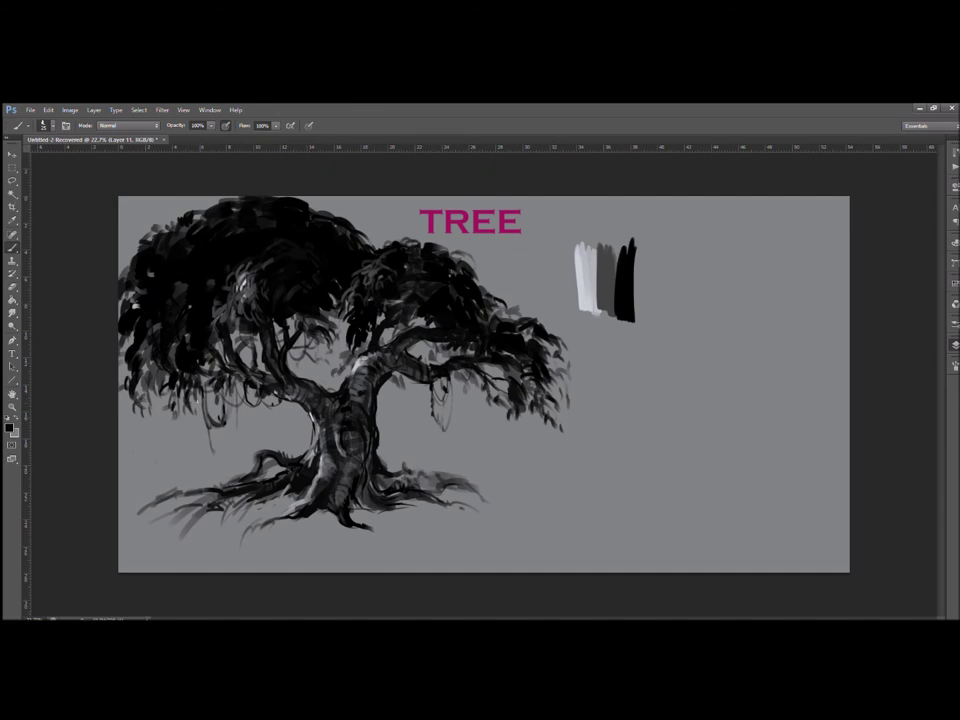
Draw looping vines in the opening between the branches and darken leaves on the left and central foliage
left_click_drag(172, 316, 153, 321)
left_click_drag(152, 301, 145, 323)
left_click_drag(297, 348, 320, 361)
left_click_drag(349, 278, 350, 303)
left_click_drag(348, 283, 343, 302)
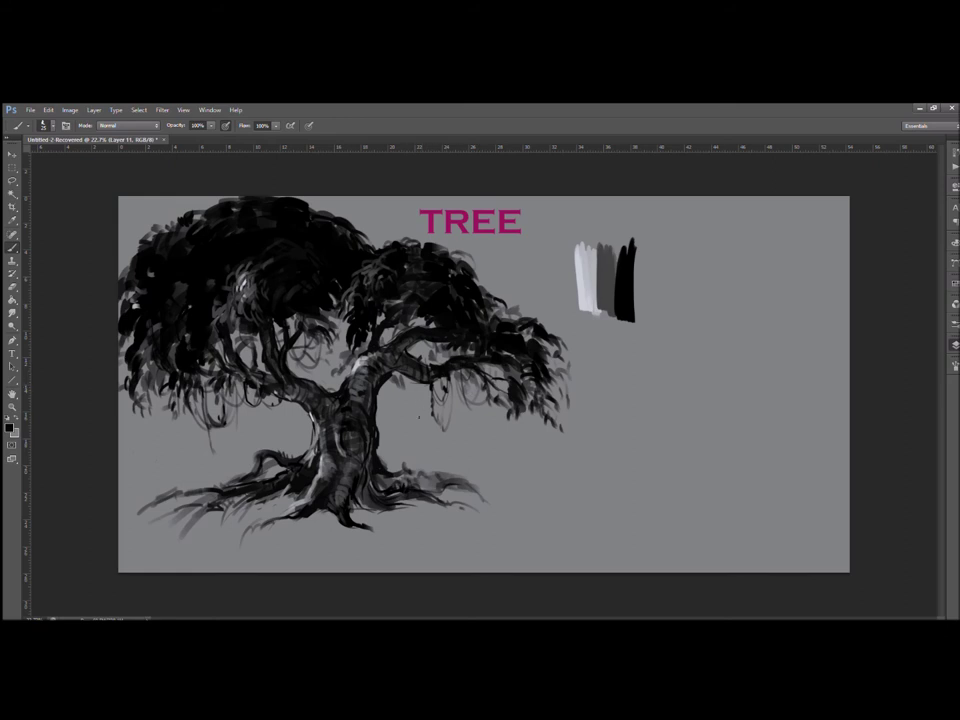
Add sampled grey leaves to the left canopy and light highlights to the top left of the right canopy
left_click(181, 289, "alt")
left_click_drag(182, 271, 184, 281)
left_click(194, 291, "alt")
left_click(588, 271, "alt")
left_click_drag(372, 256, 362, 266)
left_click(180, 350, "alt")
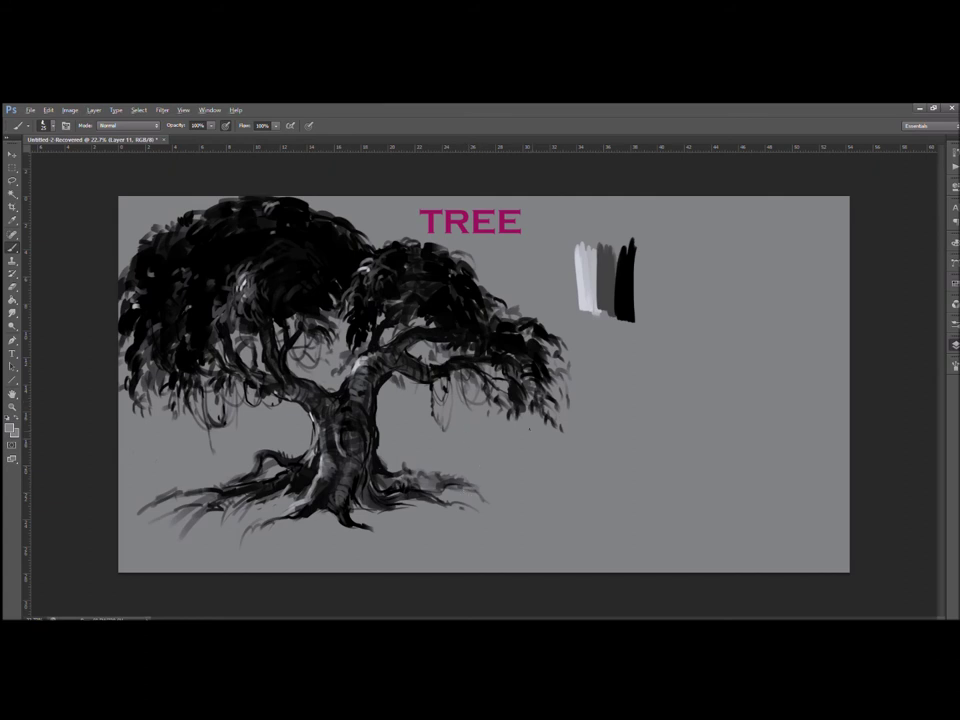
Select the tree layers together, shift them to the right and scale them down to about 98%
scroll(531, 469, "down", 3)
scroll(531, 469, "up", 2)
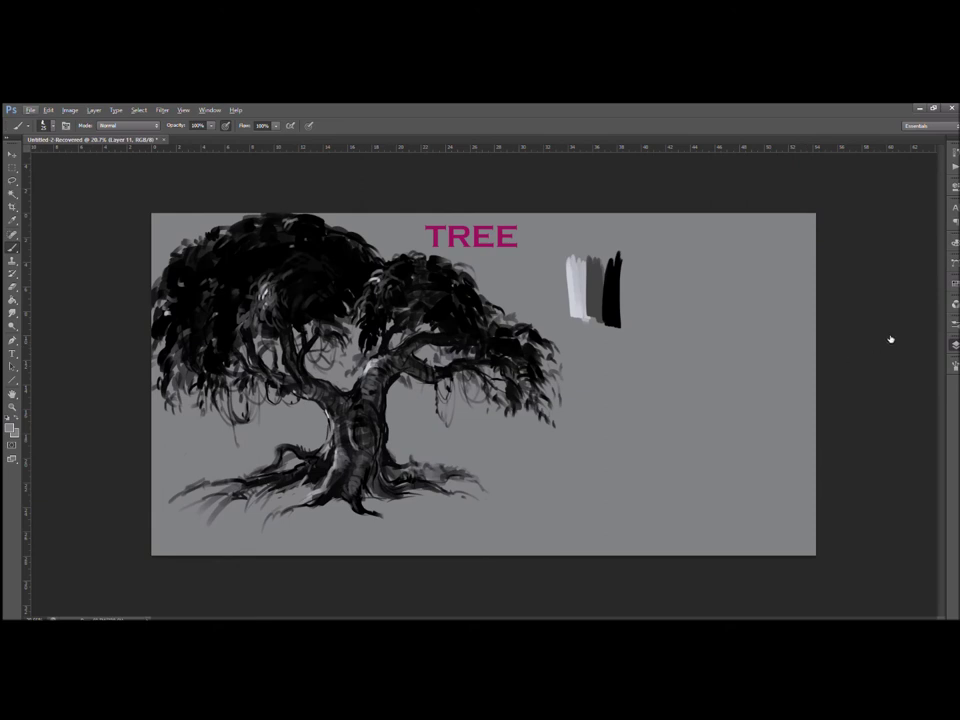
left_click(905, 374)
left_click(908, 282, "shift")
key("ctrl+t")
left_click_drag(361, 349, 387, 349)
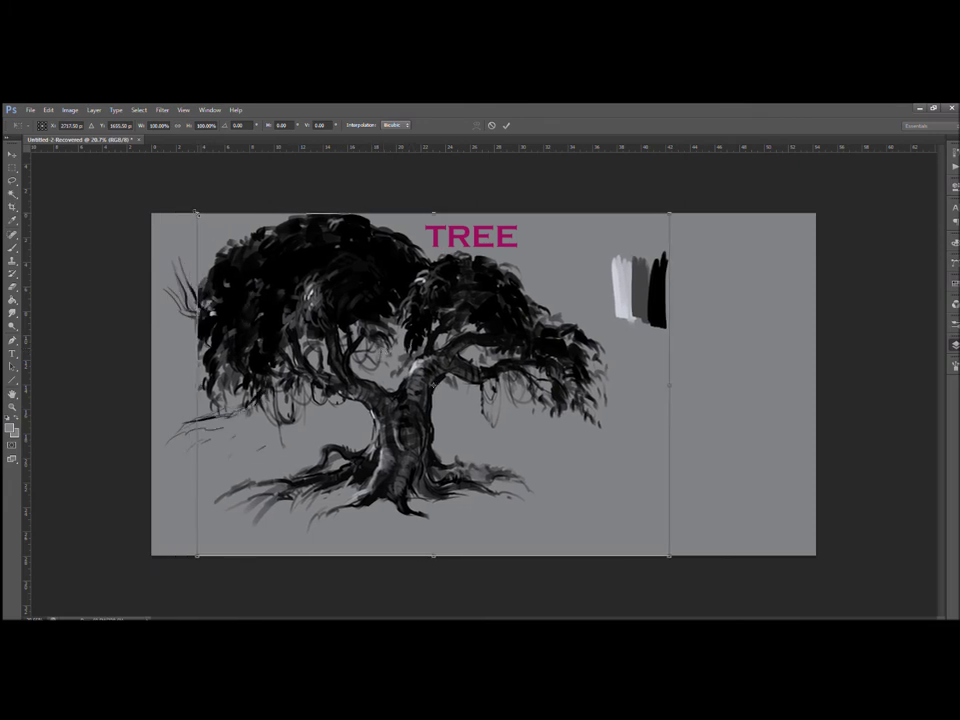
left_click_drag(197, 213, 207, 219)
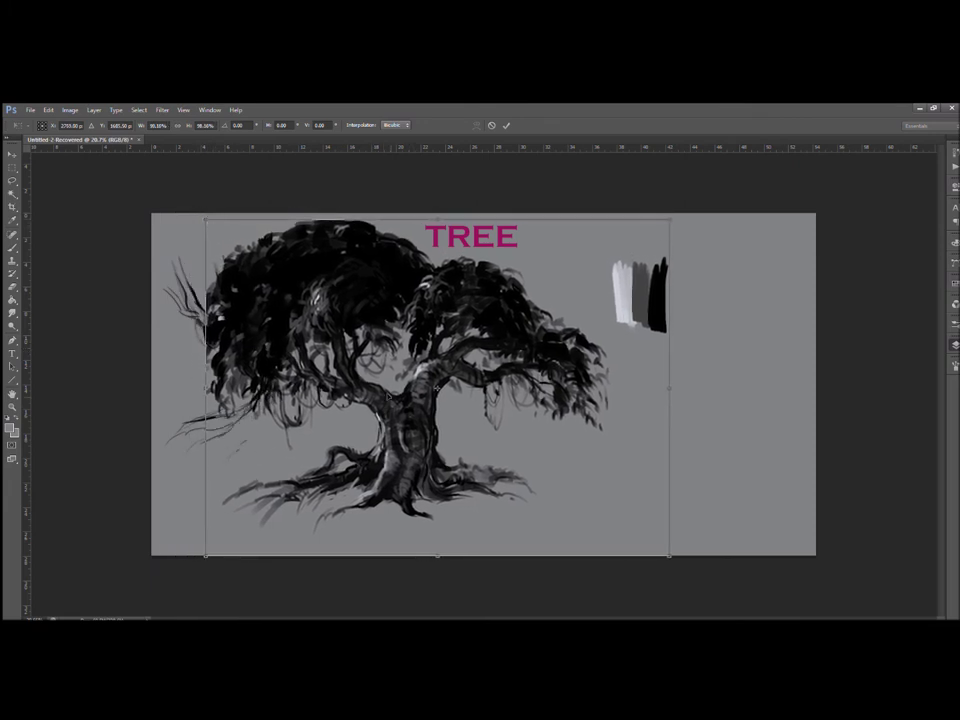
key("Return")
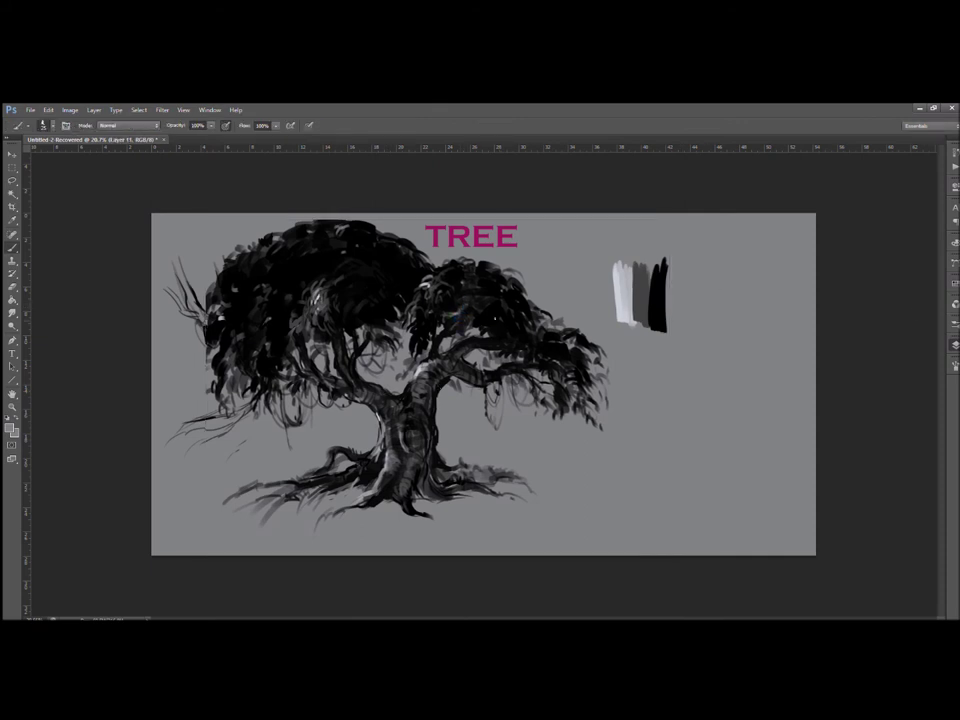
Enlarge the brush and extend the left canopy outward with sampled dark tones, covering the exposed sketch lines
key("]")
key("]")
key("]")
mouse_move(177, 270)
left_mouse_down()
mouse_move(178, 300)
mouse_move(221, 296)
mouse_move(193, 320)
mouse_move(217, 290)
mouse_move(211, 284)
mouse_move(209, 319)
mouse_move(197, 328)
mouse_move(212, 335)
mouse_move(187, 341)
mouse_move(185, 352)
mouse_move(220, 358)
mouse_move(196, 372)
mouse_move(217, 380)
mouse_move(209, 390)
mouse_move(197, 385)
mouse_move(253, 430)
mouse_move(241, 413)
mouse_move(250, 425)
mouse_move(218, 415)
mouse_move(199, 430)
mouse_move(231, 436)
left_mouse_up()
left_click(225, 297, "alt")
left_click(253, 432, "alt")
left_click(230, 391, "alt")
left_click_drag(233, 388, 221, 416)
left_click_drag(217, 401, 211, 426)
left_click(213, 342, "alt")
left_click_drag(191, 350, 187, 380)
mouse_move(186, 319)
left_mouse_down()
mouse_move(177, 344)
mouse_move(197, 369)
left_mouse_up()
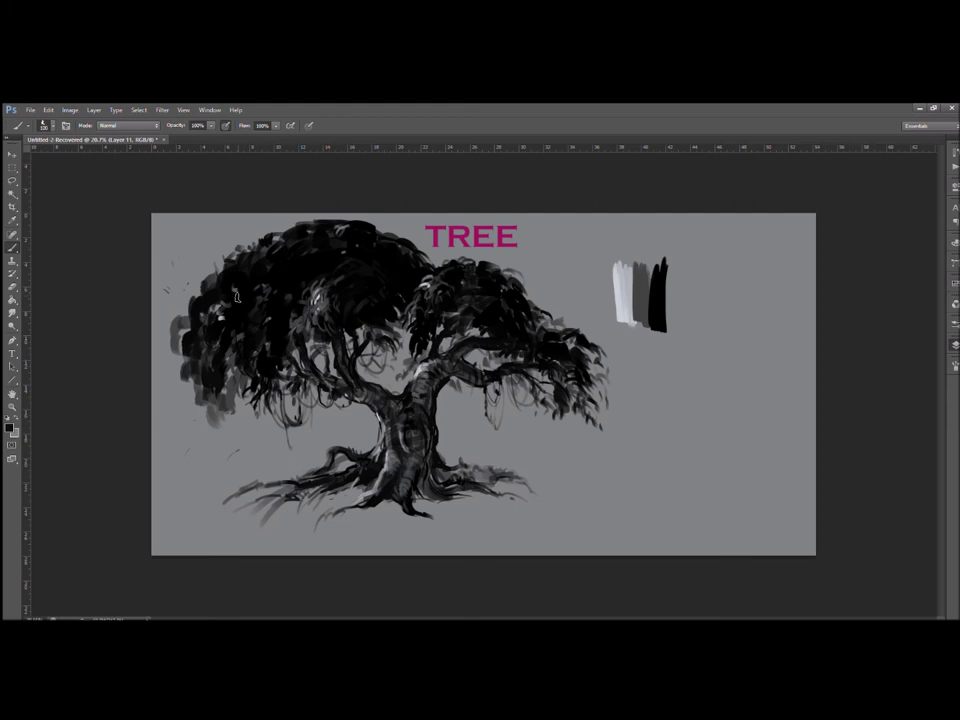
Break up the new left canopy edge with small dark leaf strokes in sampled tones
left_click(617, 280, "alt")
left_click_drag(200, 302, 191, 311)
left_click(200, 307, "alt")
left_click_drag(198, 303, 178, 328)
left_click_drag(178, 328, 166, 351)
left_click_drag(175, 347, 171, 356)
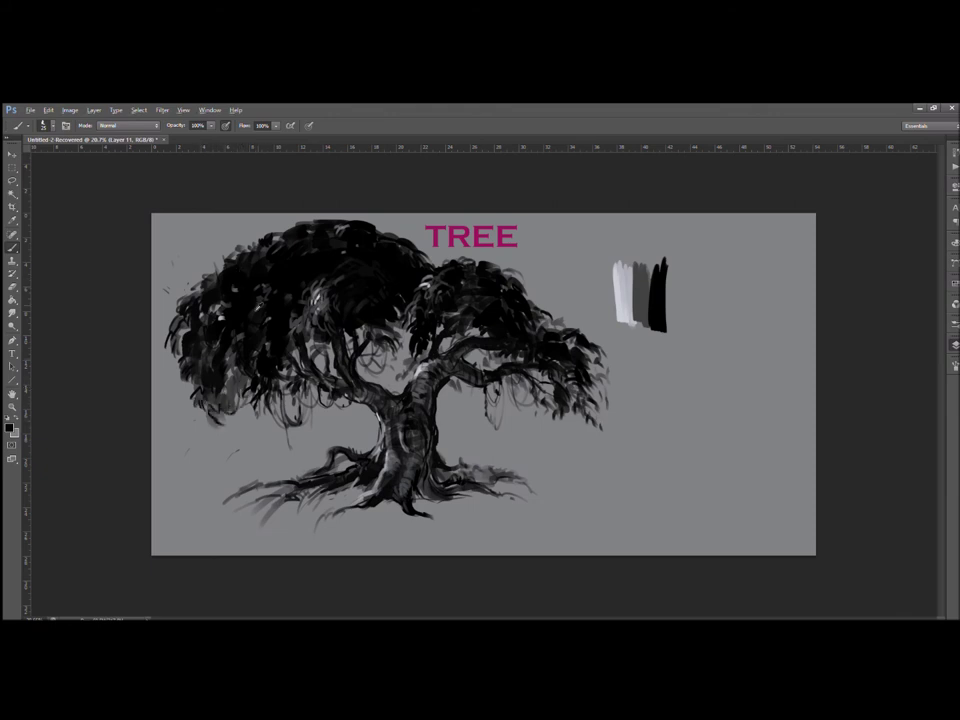
Add dark leaf tufts to the top of the canopy and refine the left foliage edge with loose leaves and vines
key("x")
left_click(313, 226, "alt")
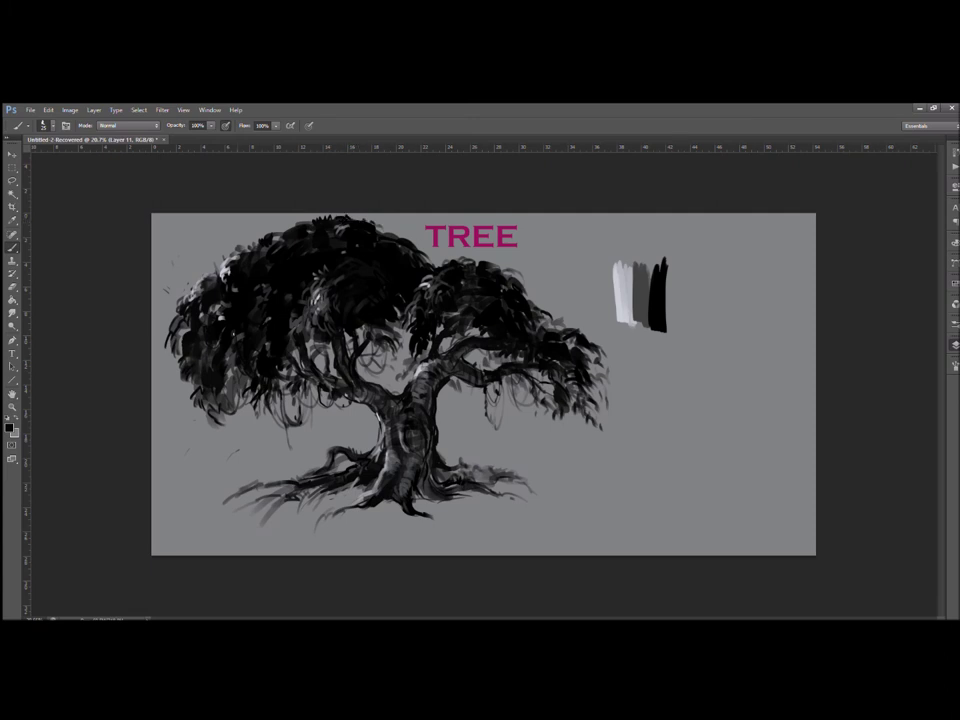
left_click(194, 374, "alt")
key("x")
key("x")
key("x")
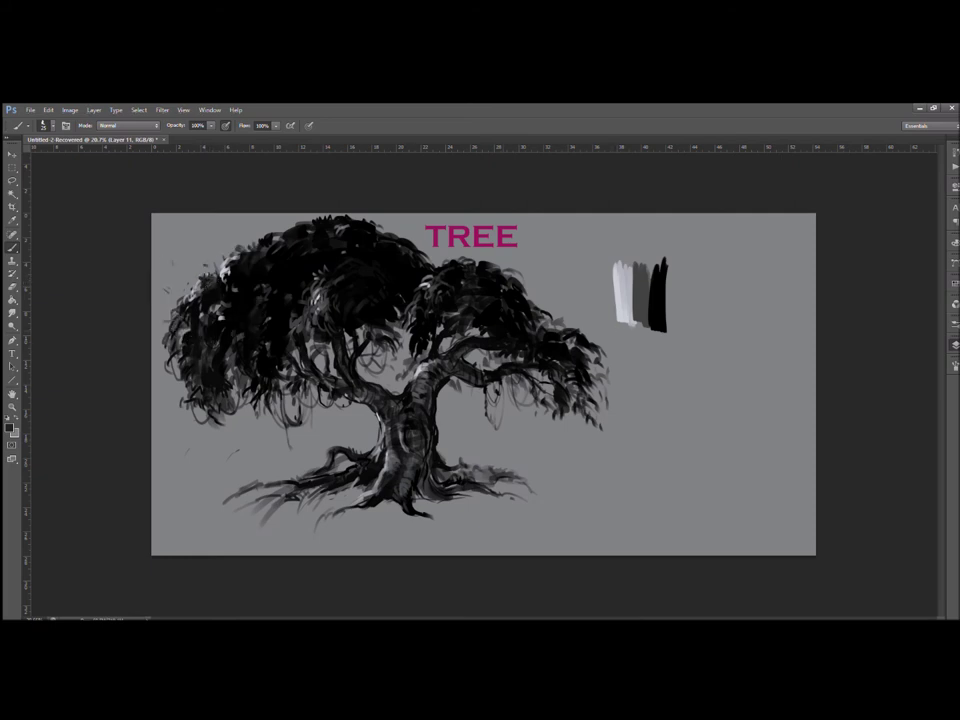
Handwrite the note "Now coloring" in light grey beside the roots, and undo all its strokes
left_click(621, 280, "alt")
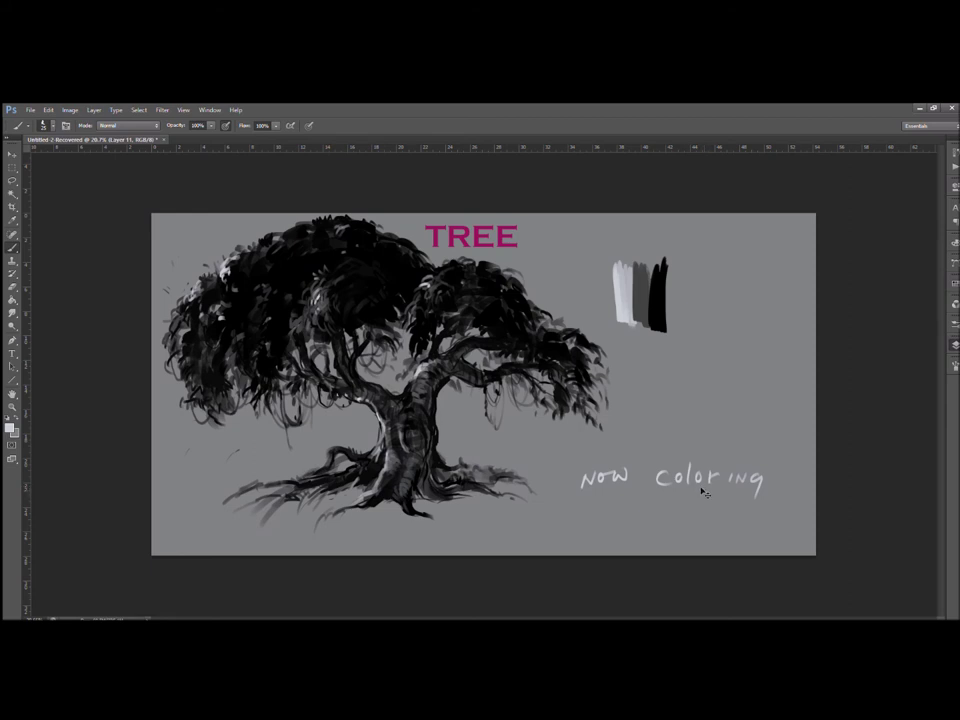
key("ctrl+alt+z")
key("ctrl+alt+z")
key("ctrl+alt+z")
key("ctrl+alt+z")
key("ctrl+alt+z")
key("ctrl+alt+z")
key("ctrl+alt+z")
key("ctrl+alt+z")
key("ctrl+alt+z")
key("ctrl+alt+z")
key("ctrl+alt+z")
key("ctrl+alt+z")
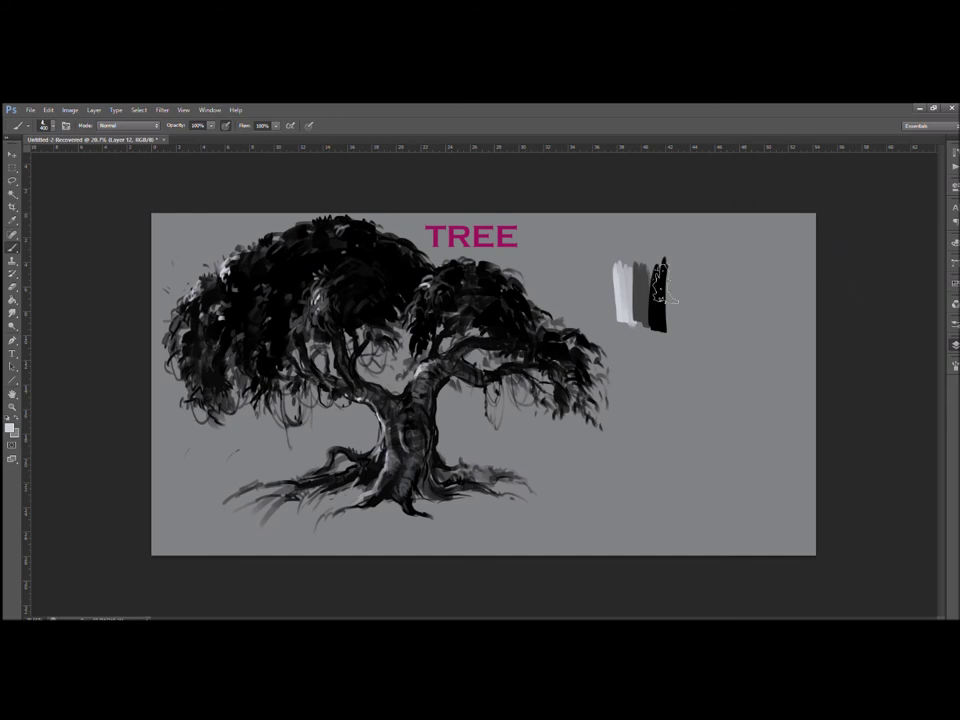
Paint a dark red and an ochre colour swatch below the grey swatches
key("i")
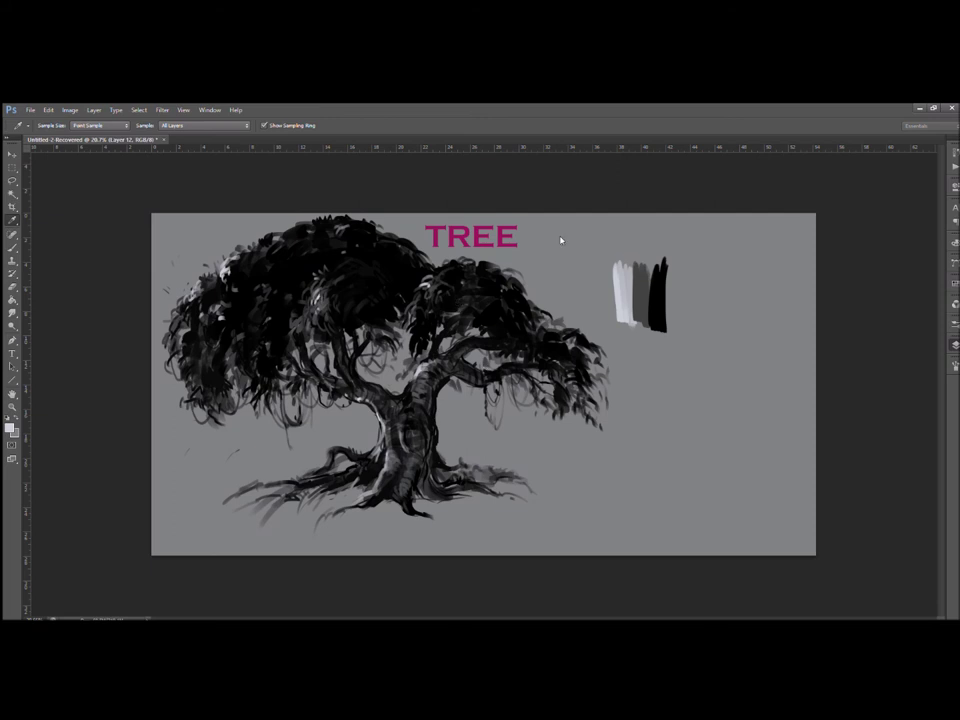
key("b")
mouse_move(661, 378)
left_mouse_down()
mouse_move(674, 425)
mouse_move(689, 424)
left_mouse_up()
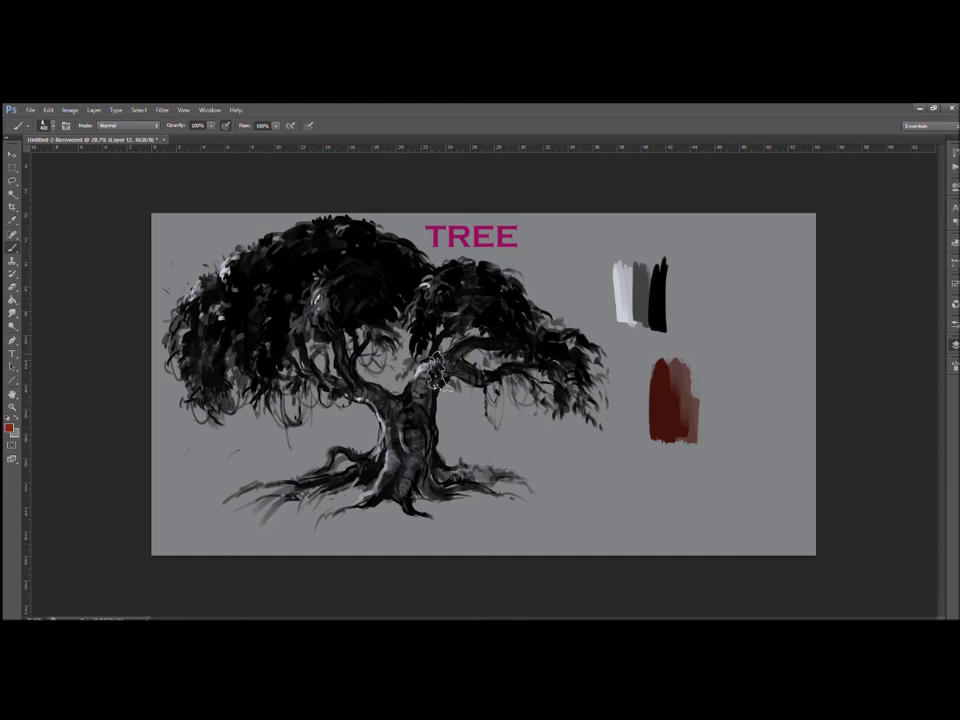
key("i")
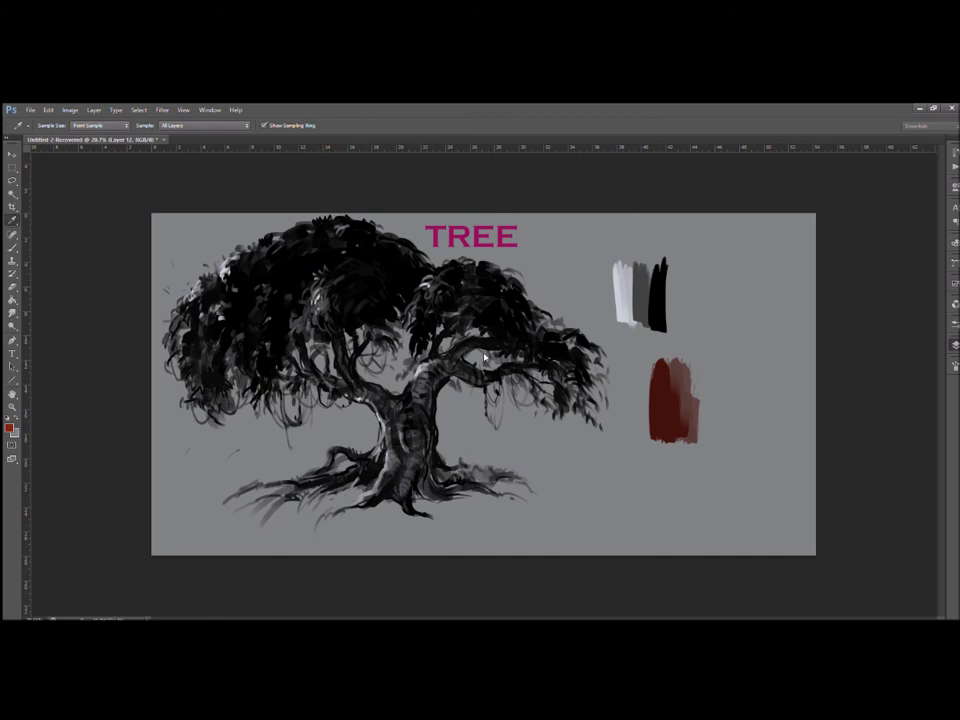
left_click(563, 240)
mouse_move(714, 362)
left_mouse_down()
mouse_move(712, 438)
mouse_move(735, 446)
left_mouse_up()
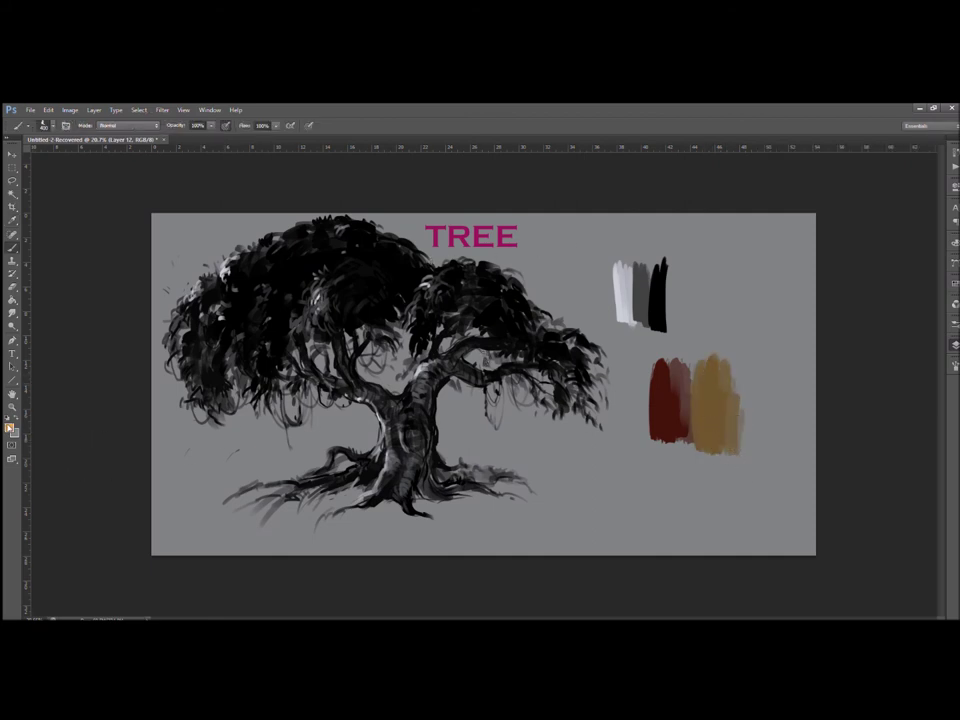
Add dark green swatches beside the ochre one and a very dark brown swatch beside the red one
key("i")
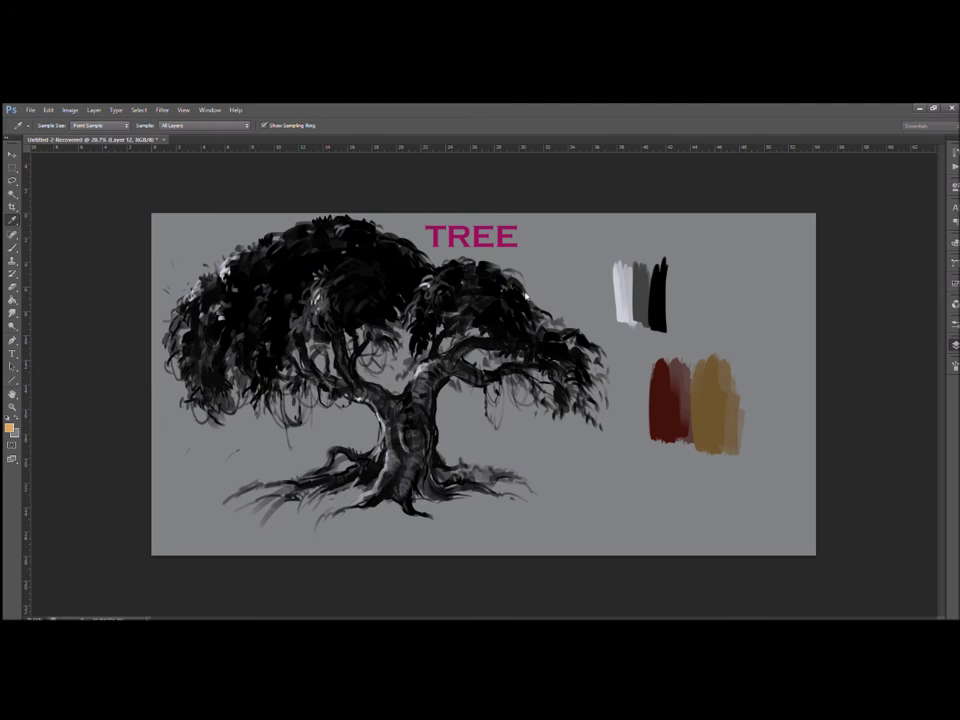
left_click(567, 240)
mouse_move(742, 350)
left_mouse_down()
mouse_move(761, 403)
mouse_move(750, 406)
mouse_move(765, 398)
mouse_move(796, 406)
mouse_move(788, 442)
left_mouse_up()
key("i")
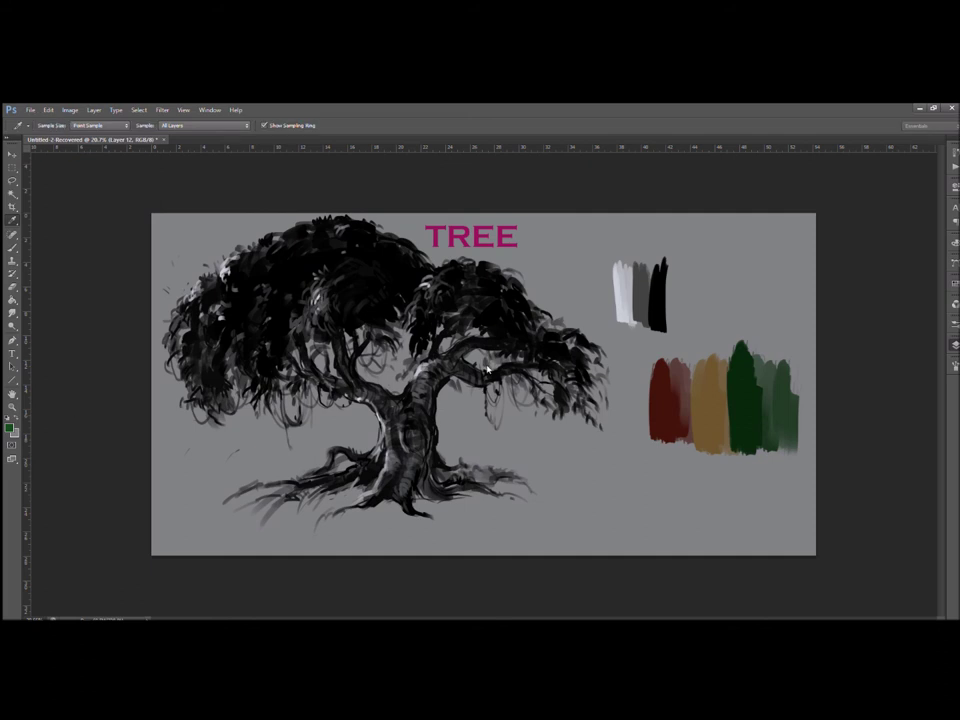
left_click(577, 257)
mouse_move(632, 362)
left_mouse_down()
mouse_move(638, 418)
mouse_move(650, 425)
left_mouse_up()
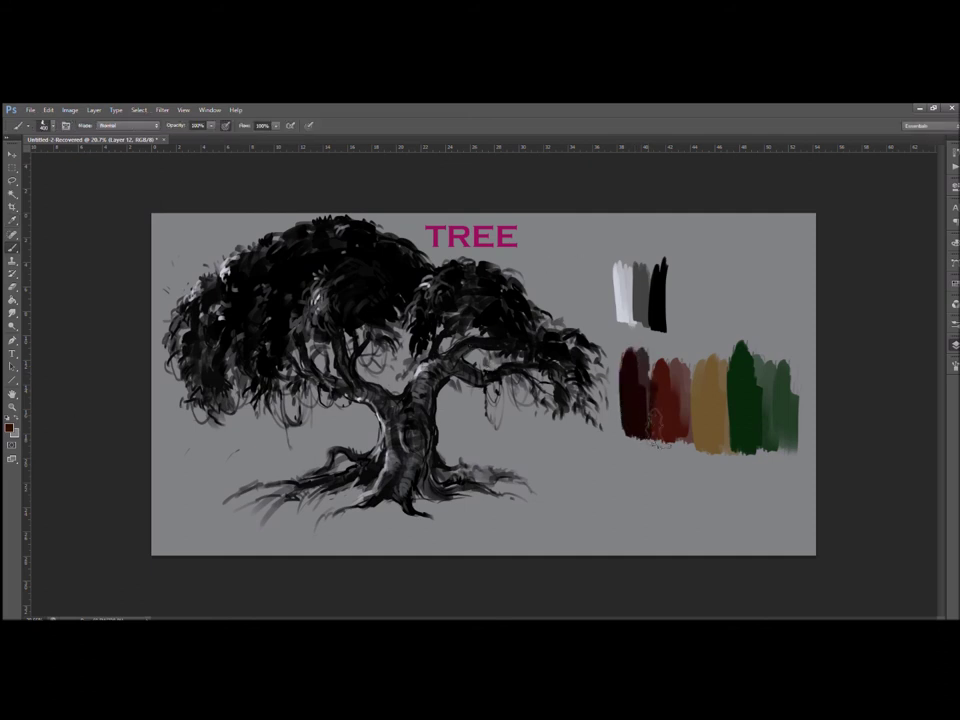
Tint the trunk, roots and main branches with the ochre swatch colour, adding dark red accents at the fork
left_click(710, 403, "alt")
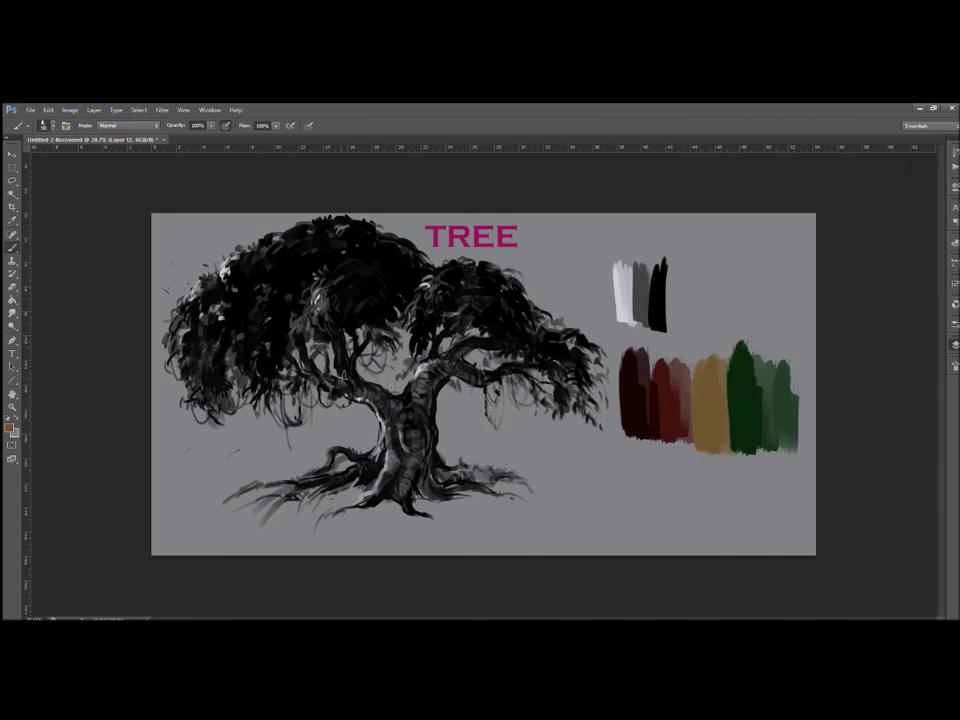
mouse_move(380, 403)
left_mouse_down()
mouse_move(397, 412)
mouse_move(381, 422)
mouse_move(393, 441)
mouse_move(415, 399)
left_mouse_up()
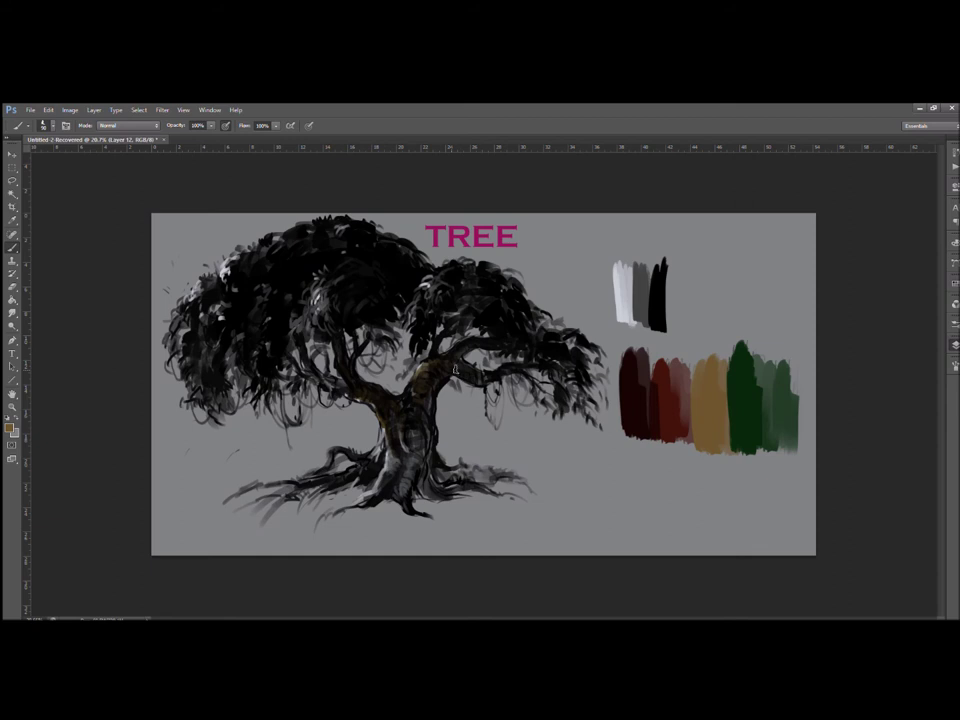
mouse_move(421, 393)
left_mouse_down()
mouse_move(429, 432)
mouse_move(417, 391)
mouse_move(399, 431)
mouse_move(416, 434)
mouse_move(417, 463)
mouse_move(425, 461)
mouse_move(413, 453)
mouse_move(380, 492)
left_mouse_up()
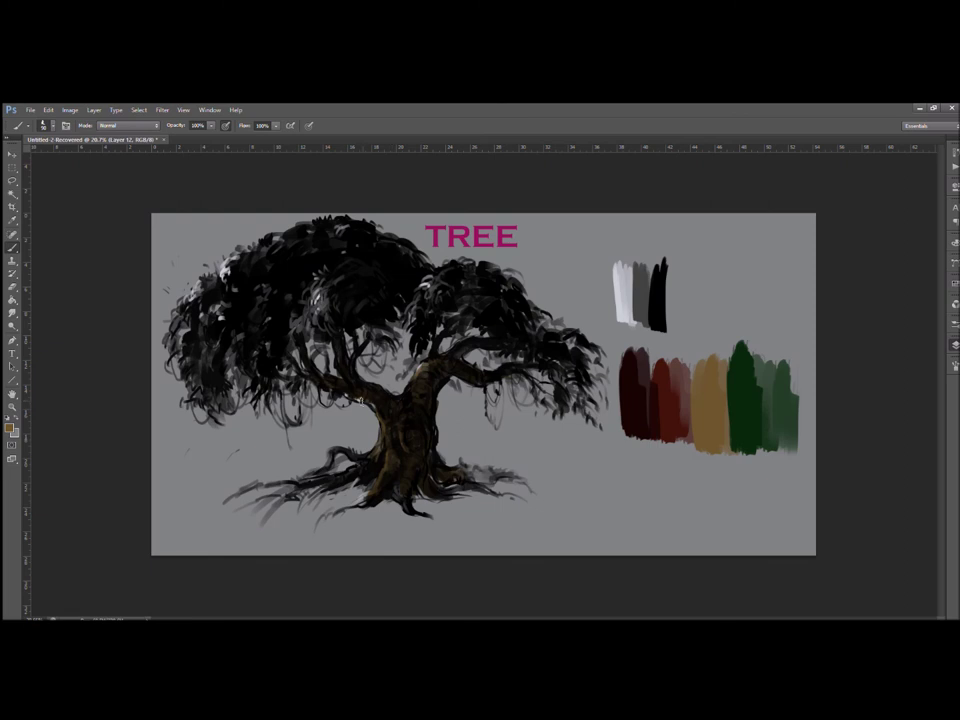
left_click(678, 410, "alt")
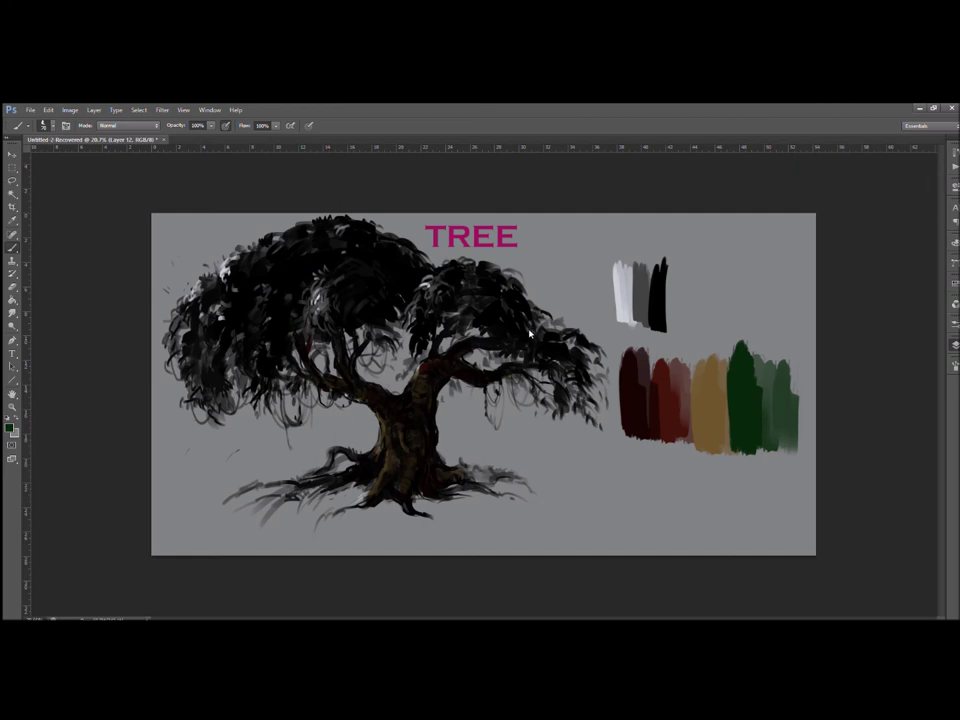
Tint the foliage of the large crown with the dark green swatch at brush size 200, adding an ochre patch near its centre
left_click(706, 398, "alt")
left_click(740, 392, "alt")
key("bracketright")
key("bracketright")
key("bracketright")
key("bracketright")
key("bracketright")
left_click_drag(325, 290, 302, 342)
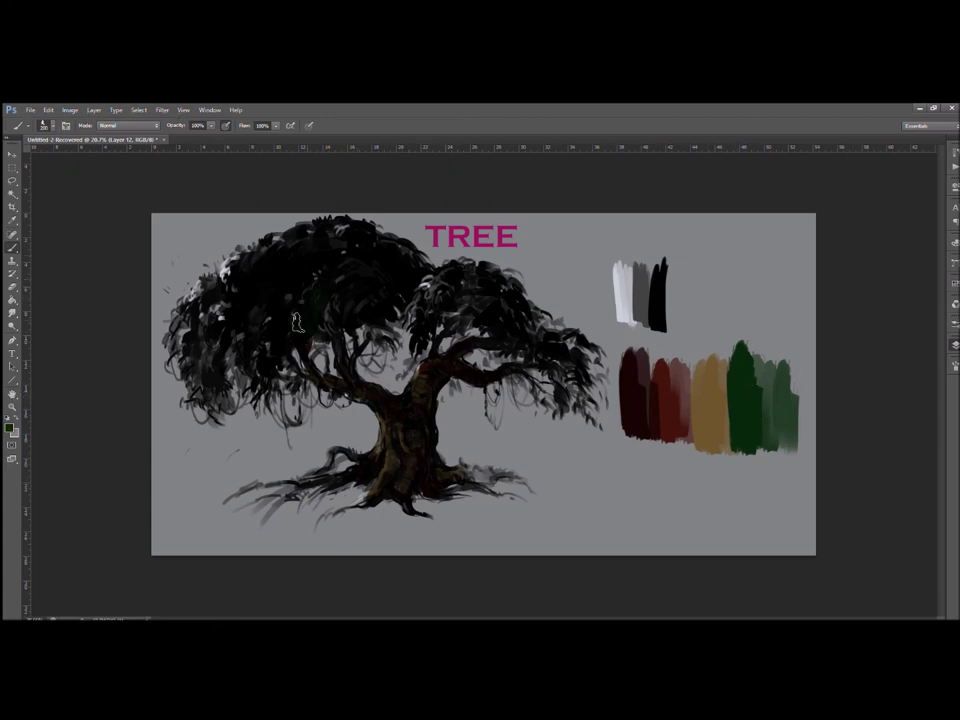
mouse_move(230, 307)
left_mouse_down()
mouse_move(194, 326)
mouse_move(206, 362)
mouse_move(238, 378)
mouse_move(201, 385)
left_mouse_up()
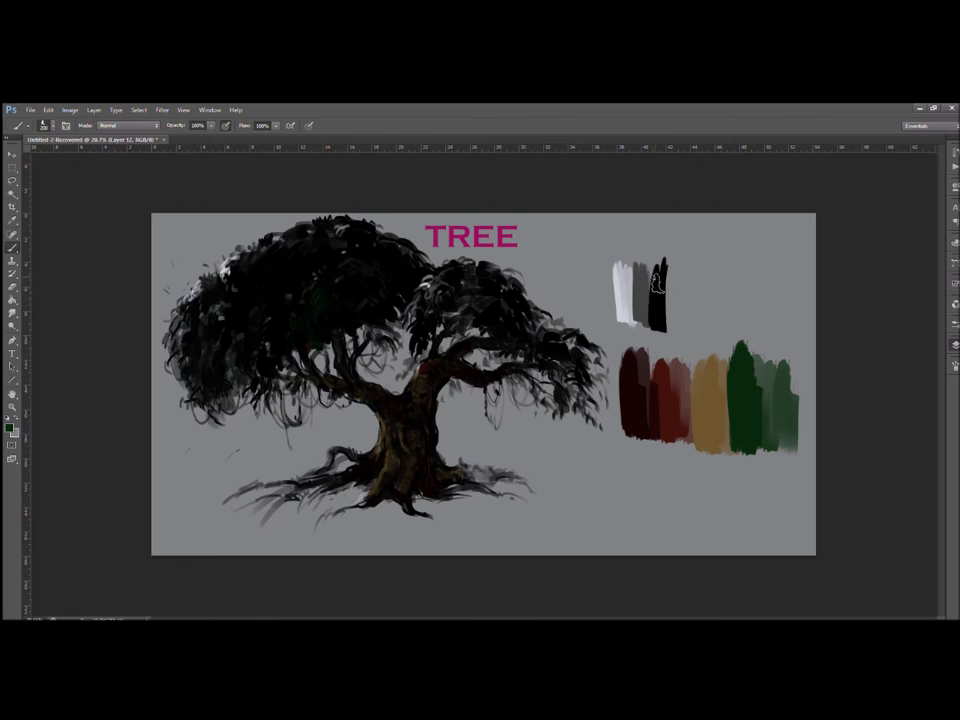
left_click(640, 362, "alt")
left_click_drag(323, 281, 307, 317)
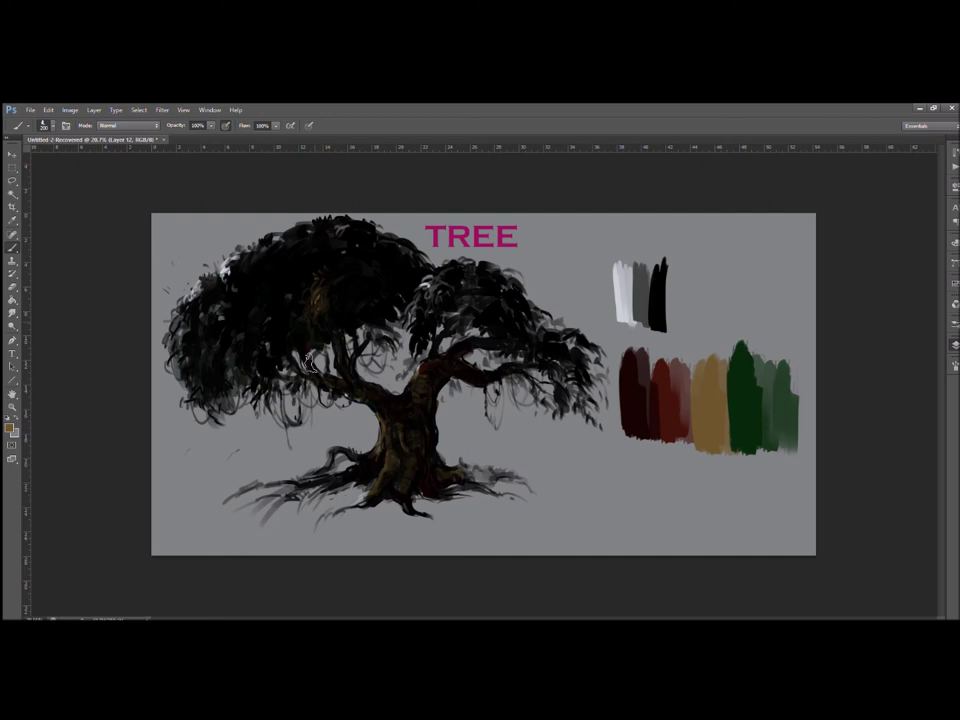
Choose a bright yellow-green and paint leaf highlights across both crowns and the outermost drooping branches
key("i")
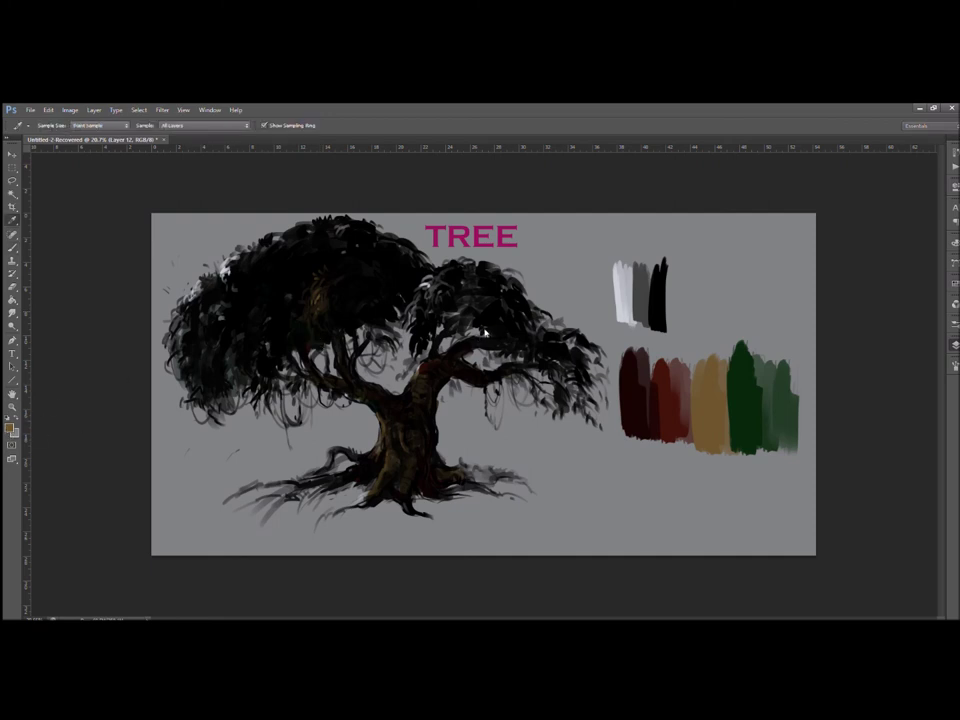
left_click(451, 288)
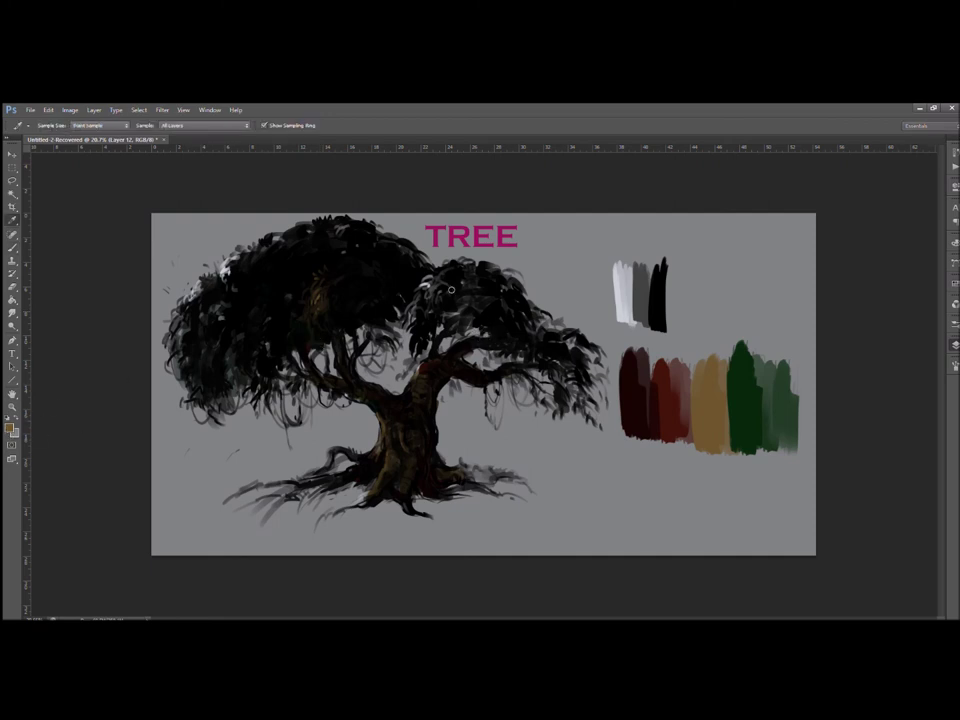
left_click(561, 236)
left_click_drag(321, 288, 308, 332)
left_click_drag(235, 371, 239, 406)
left_click_drag(227, 264, 222, 277)
mouse_move(423, 296)
left_mouse_down()
mouse_move(413, 320)
mouse_move(445, 327)
left_mouse_up()
mouse_move(521, 308)
left_mouse_down()
mouse_move(564, 369)
mouse_move(588, 379)
mouse_move(563, 400)
left_mouse_up()
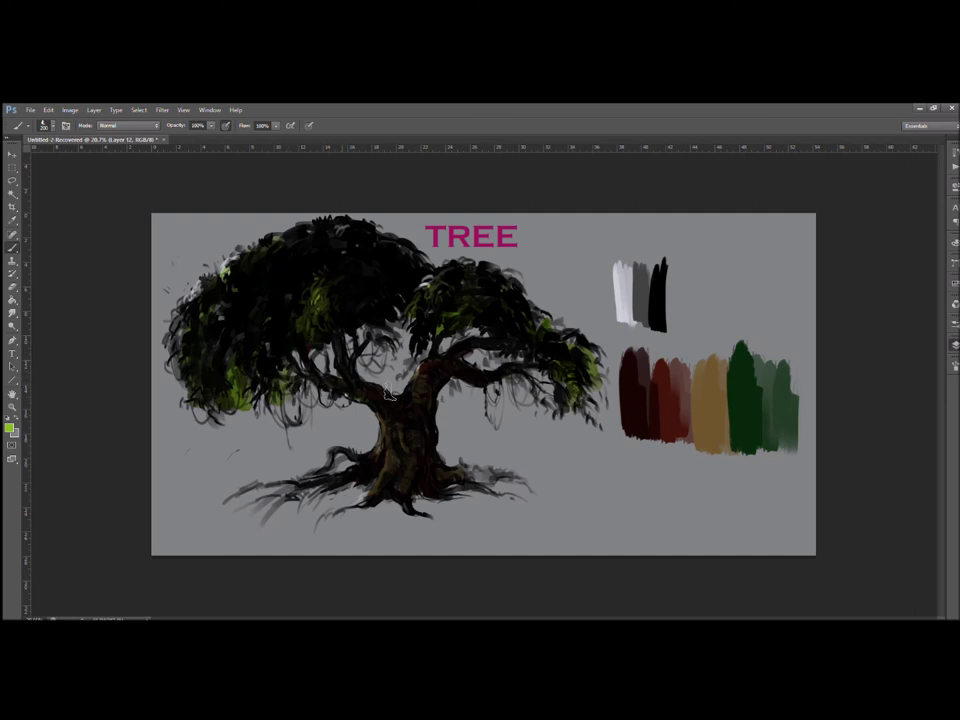
Tint the large crown's edge near the title with the dark green swatch, and tint the branches dark red
left_click(739, 396, "alt")
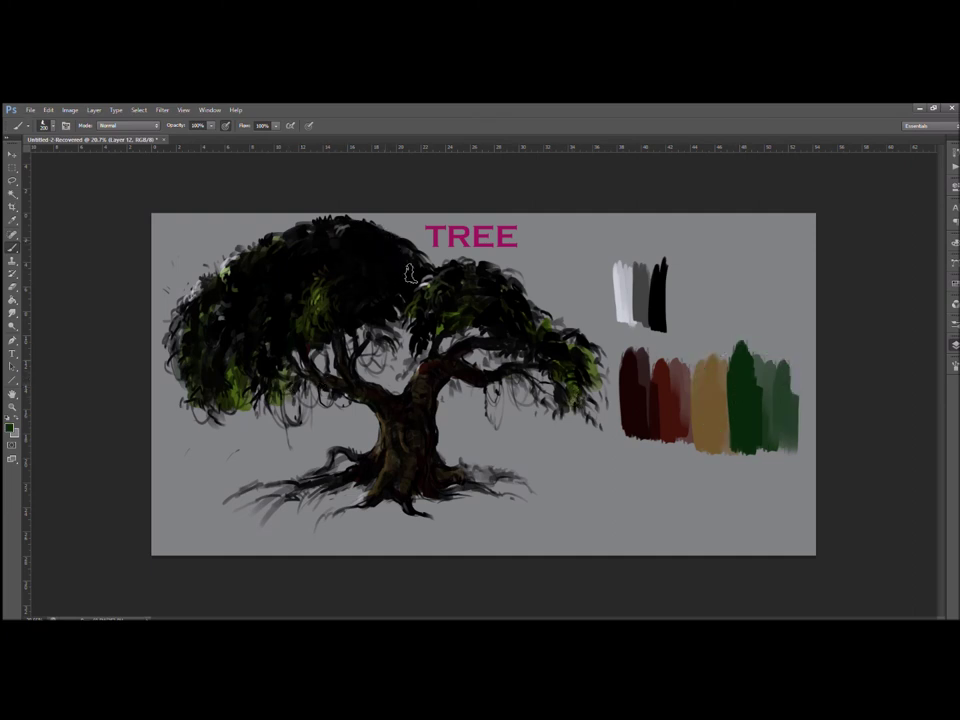
mouse_move(392, 243)
left_mouse_down()
mouse_move(422, 270)
mouse_move(429, 303)
mouse_move(358, 330)
mouse_move(429, 261)
left_mouse_up()
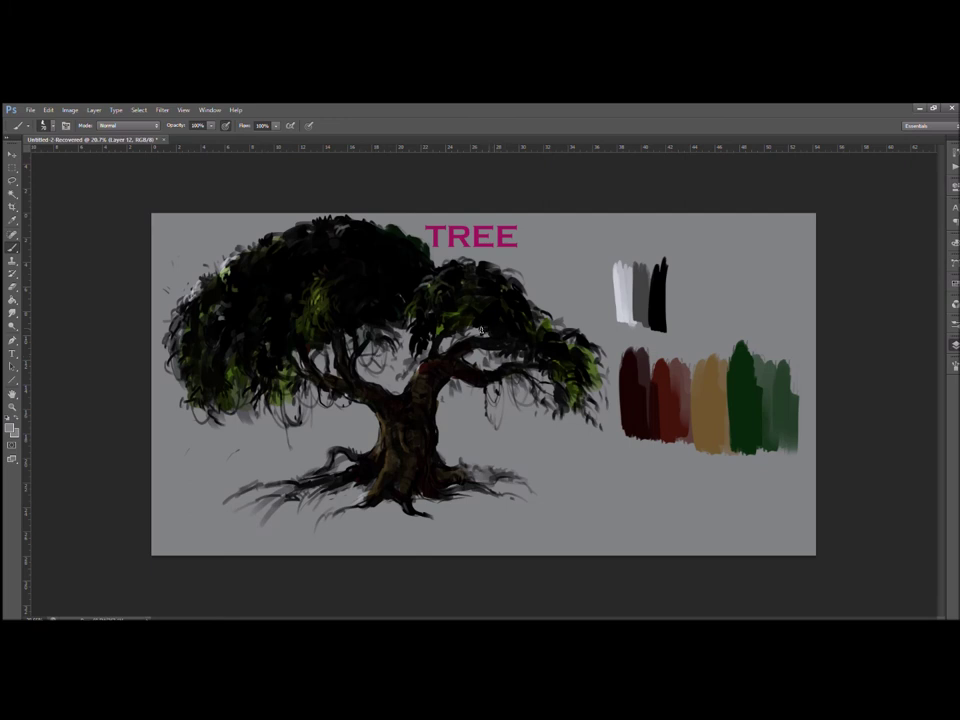
left_click(620, 378, "alt")
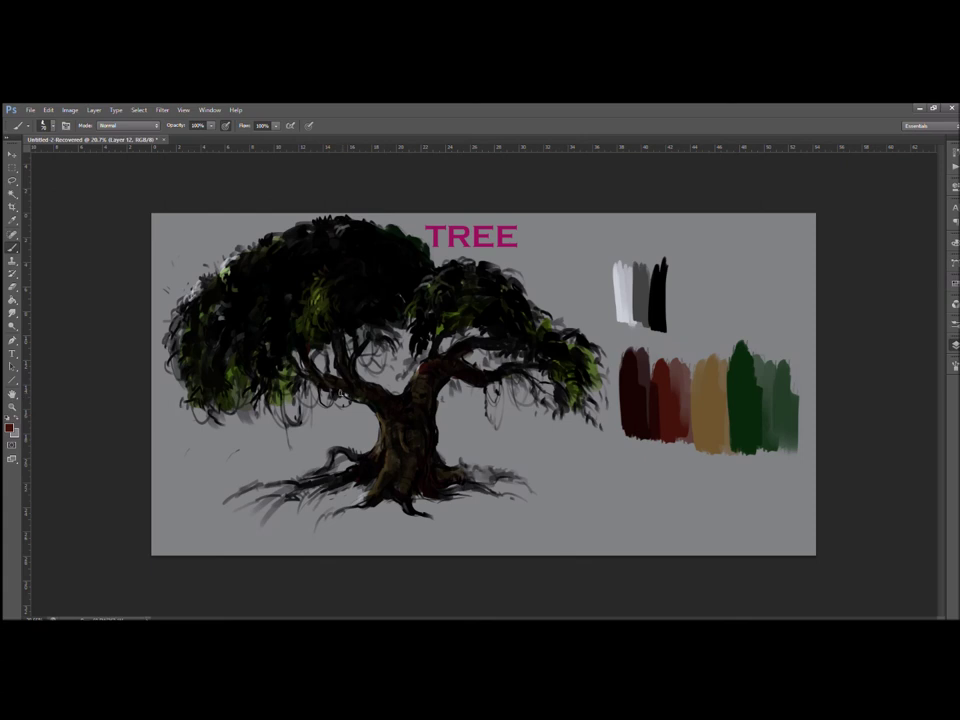
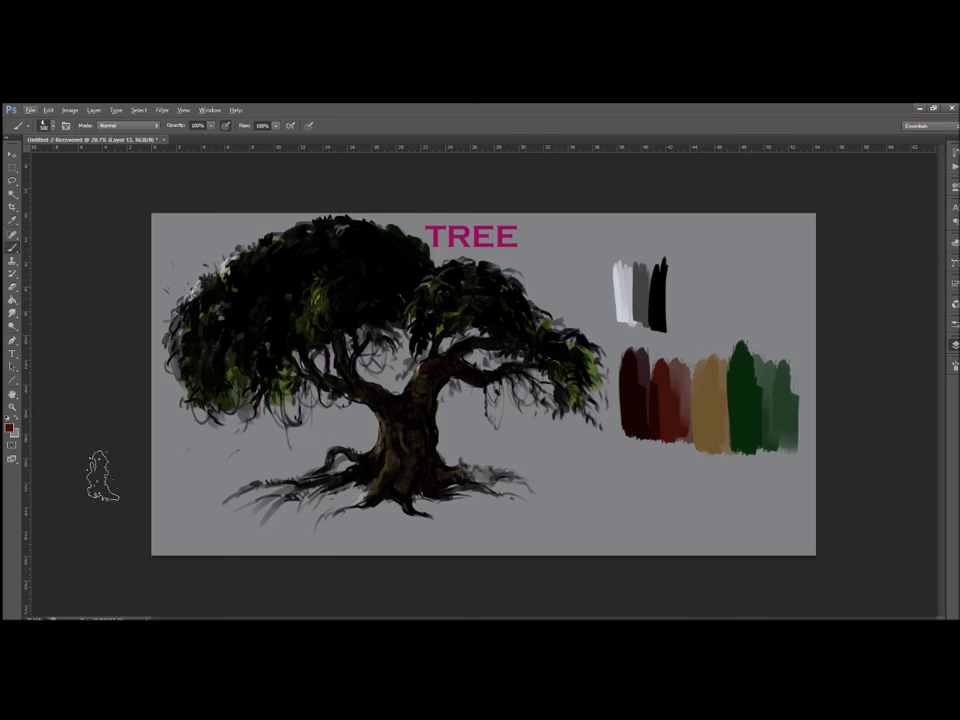
Glaze both crowns with a medium green at brush size 500, then shade their outer edges with the dark green swatch
key("i")
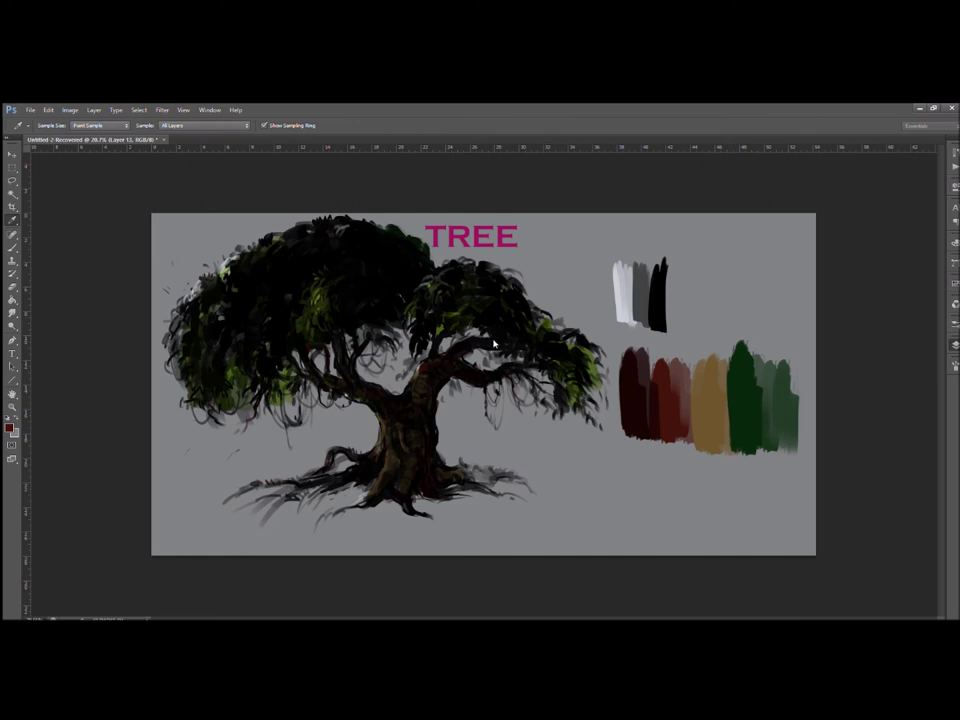
left_click(559, 240)
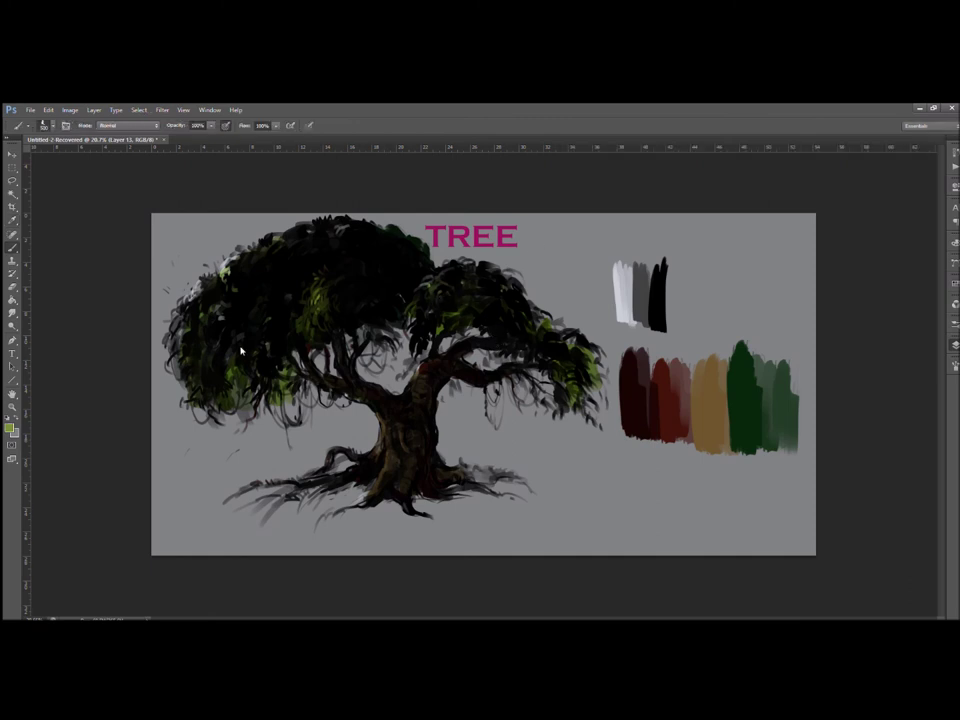
left_click_drag(203, 363, 212, 275)
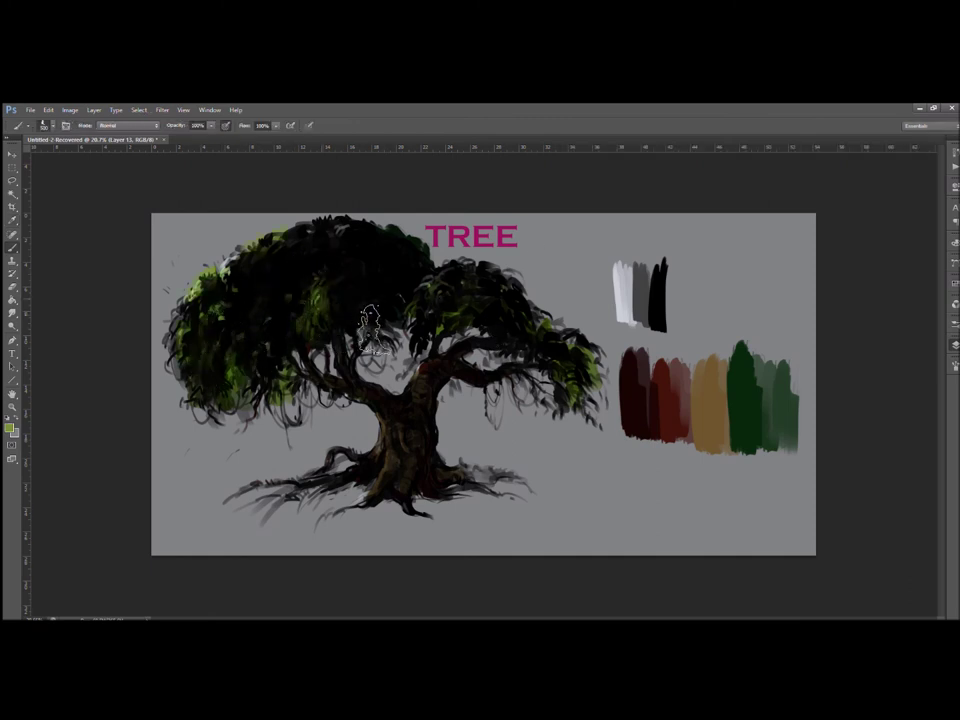
left_click_drag(548, 350, 530, 380)
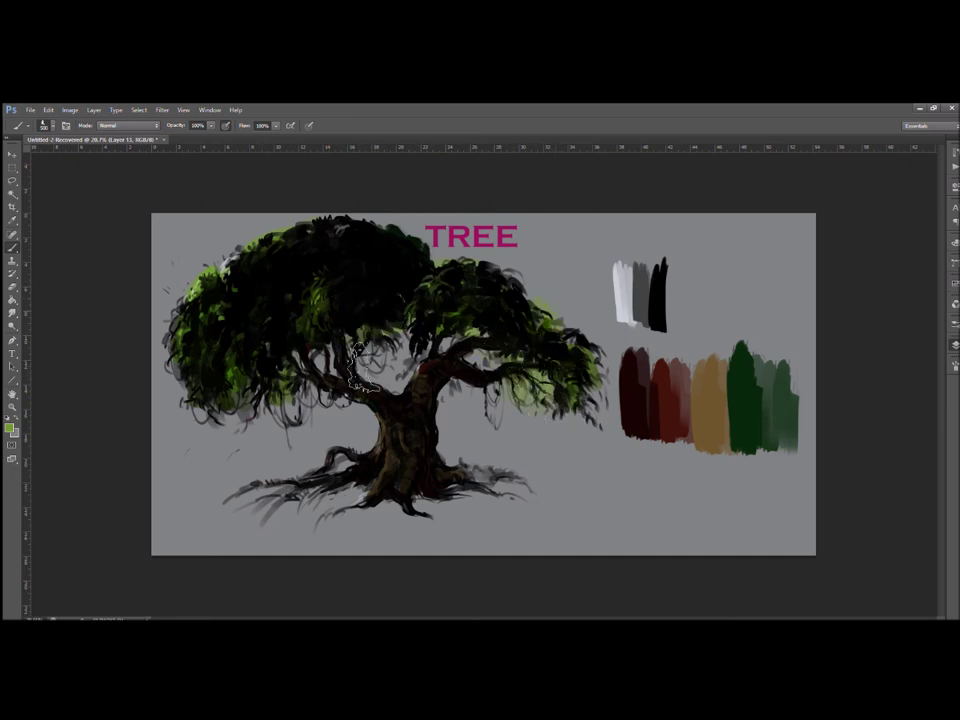
left_click(730, 393, "alt")
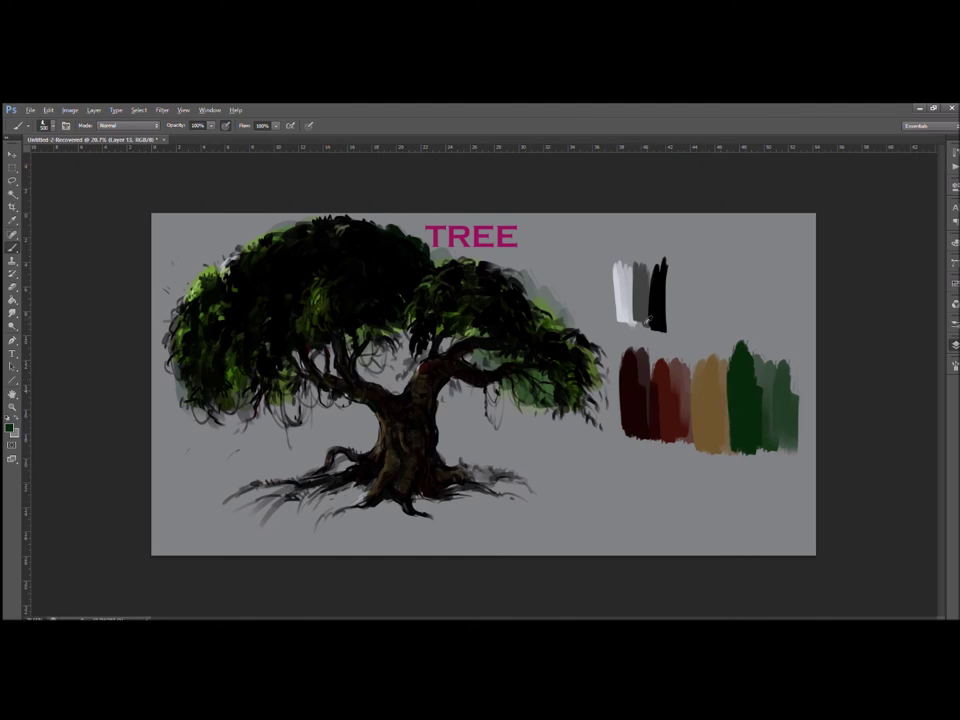
Brush a broad highlight diagonally across the trunk with the lightest grey swatch colour, and reduce the brush size
left_click(621, 306, "alt")
mouse_move(352, 408)
left_mouse_down()
mouse_move(425, 455)
mouse_move(423, 474)
left_mouse_up()
key("bracketleft")
key("bracketleft")
key("bracketleft")
key("bracketleft")
key("bracketleft")
key("bracketleft")
key("bracketleft")
key("bracketleft")
key("bracketleft")
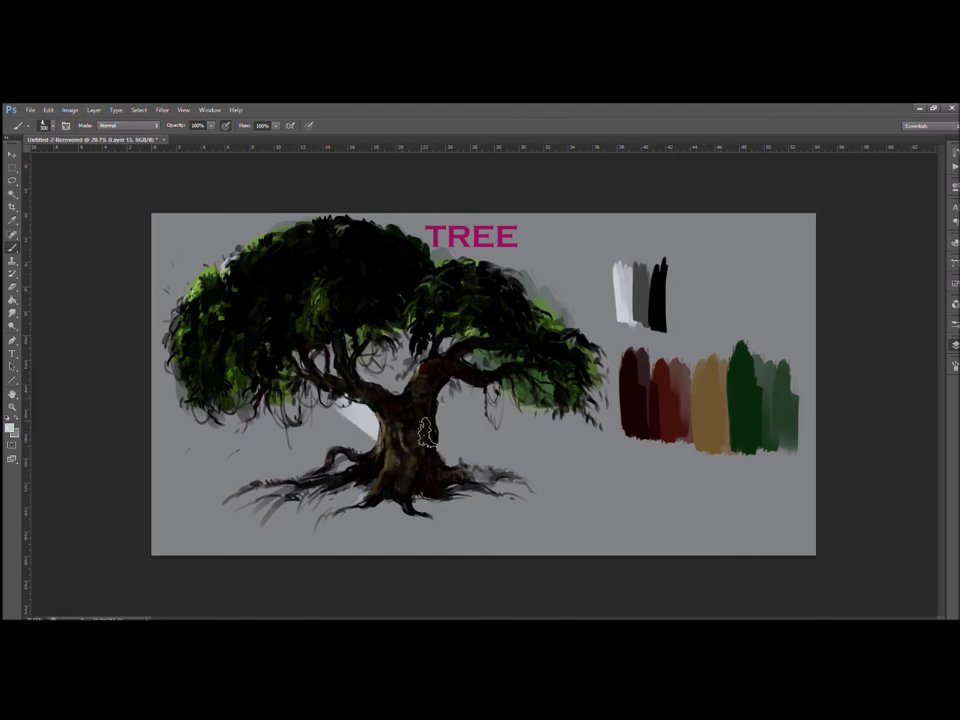
Choose a pale yellow and paint light accents on the trunk, the branch fork and the arched root, undoing one stray stroke
key("i")
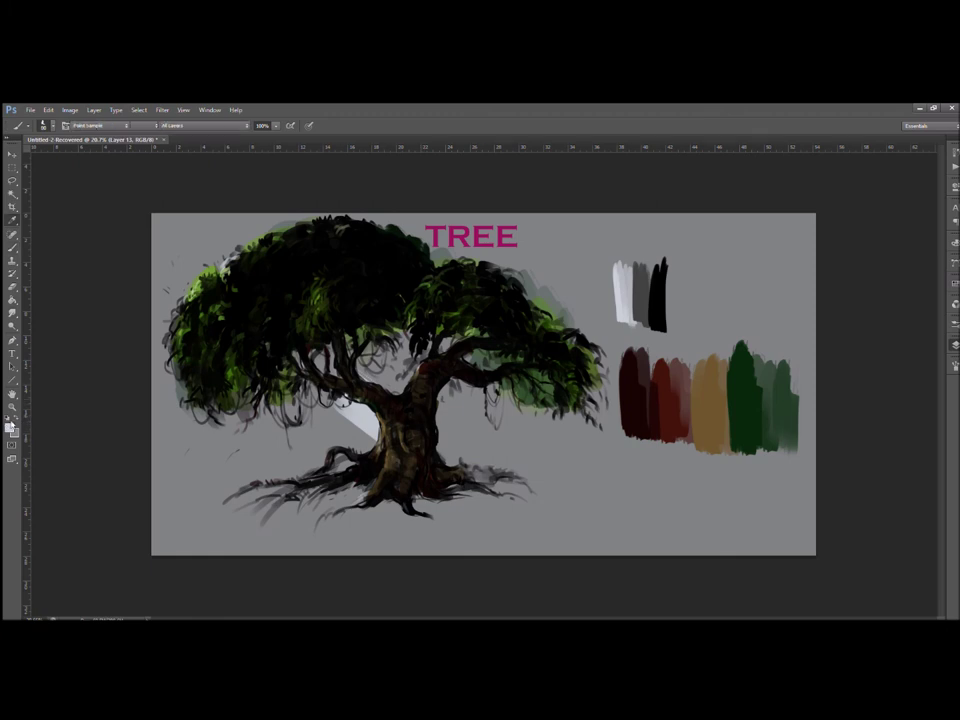
left_click(406, 241)
left_click(558, 238)
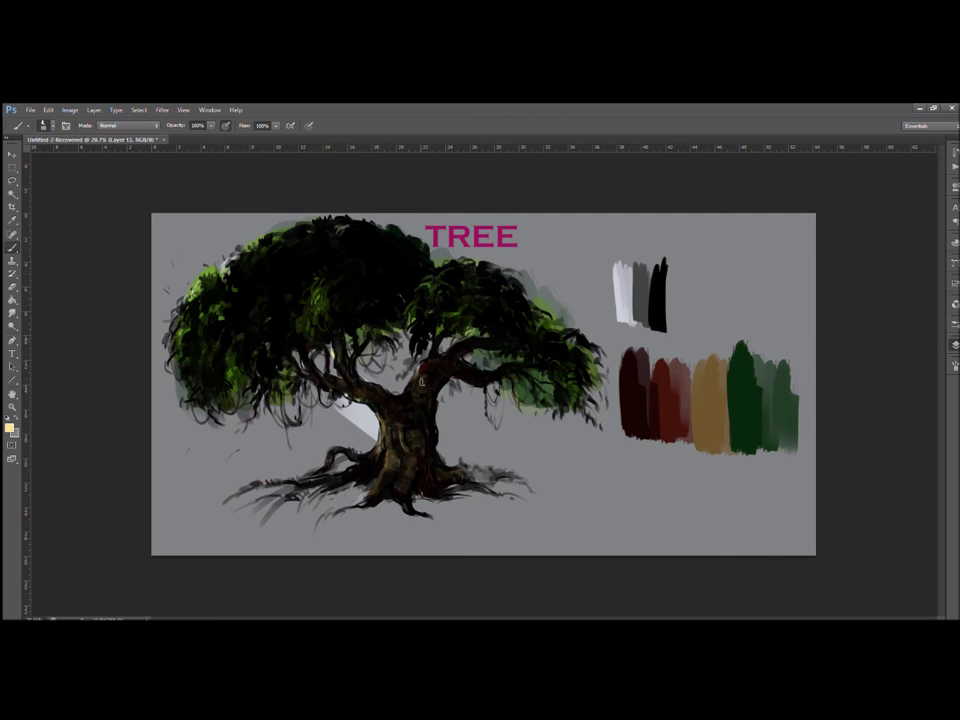
left_click_drag(381, 420, 371, 496)
key("ctrl+z")
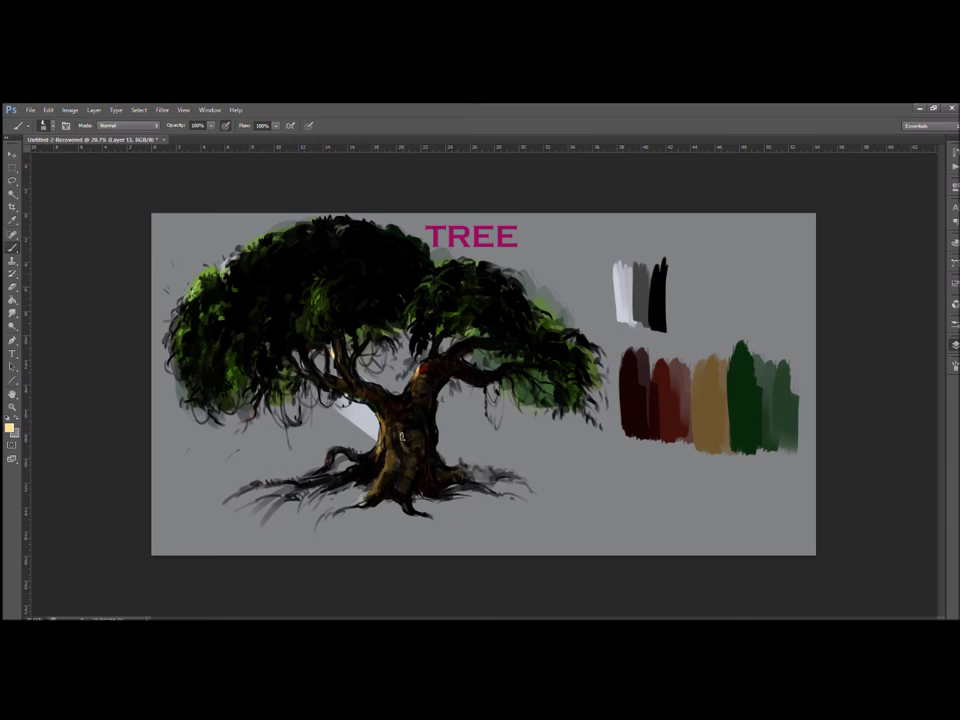
left_click_drag(404, 388, 396, 394)
left_click_drag(358, 462, 331, 473)
Darken the roots beside the shaded side of the trunk with black, and cover the stray glaze and light strip with background grey
left_click(419, 424, "alt")
left_click_drag(448, 470, 510, 486)
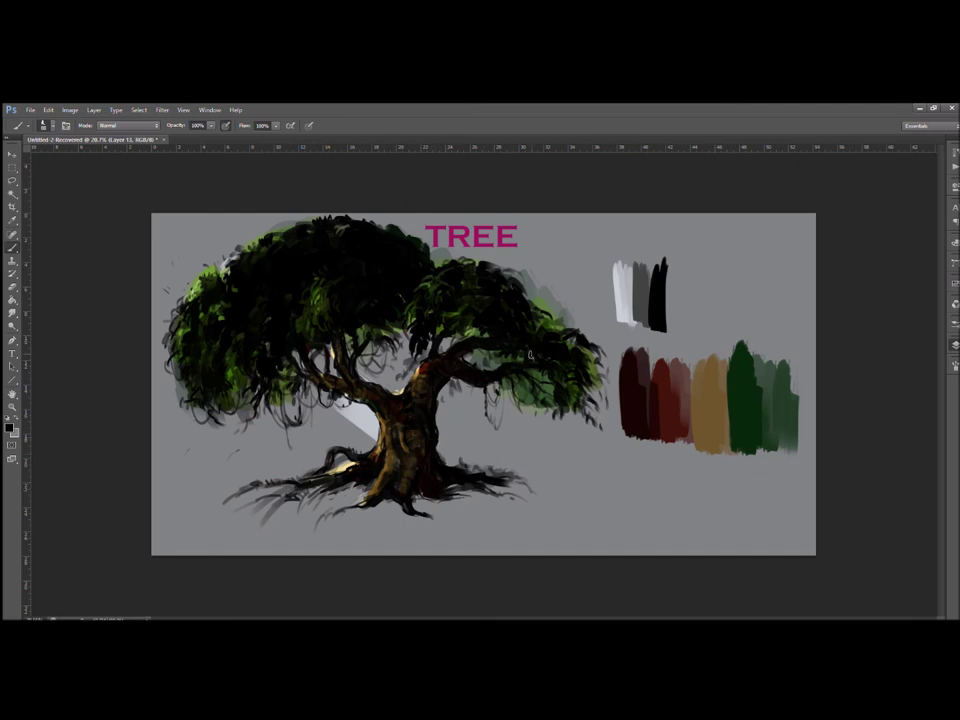
left_click(397, 312, "alt")
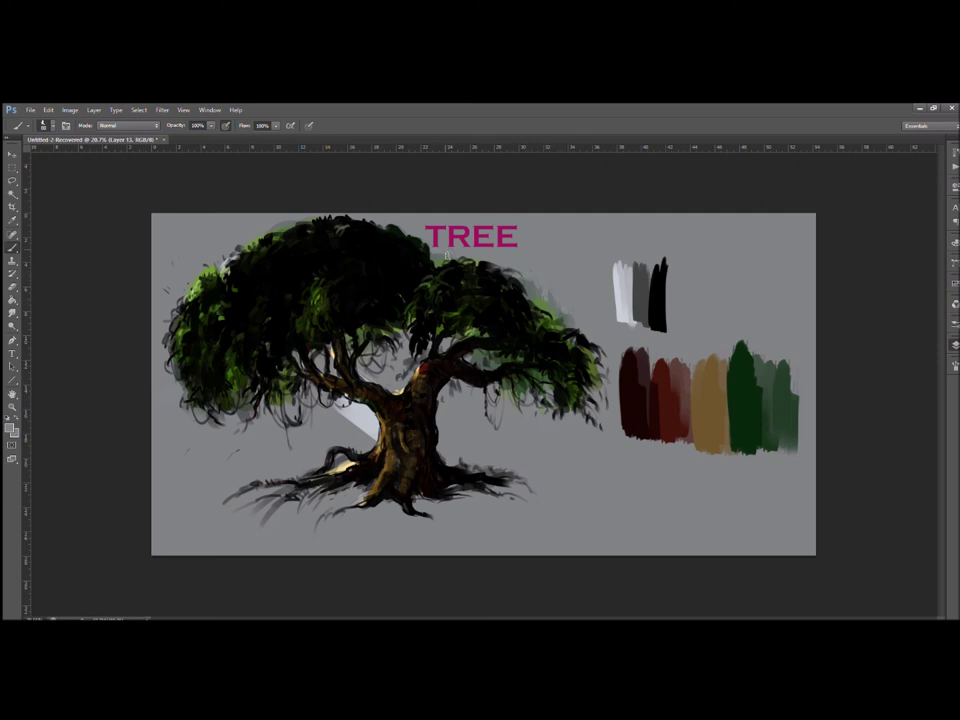
left_click(349, 431, "alt")
mouse_move(339, 410)
left_mouse_down()
mouse_move(370, 436)
mouse_move(374, 429)
left_mouse_up()
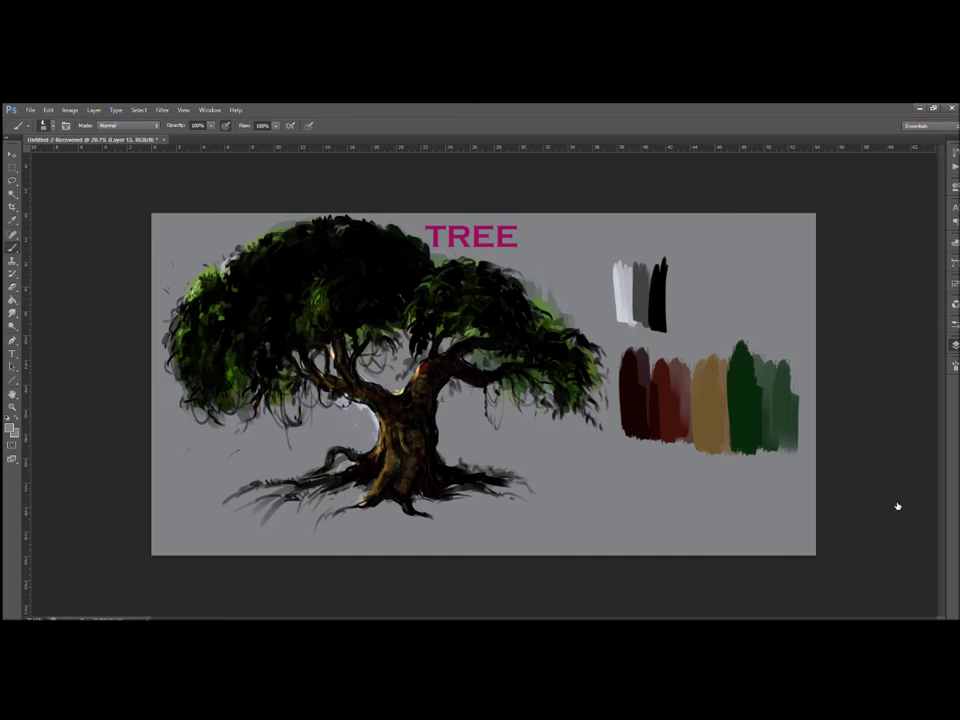
Add a new layer and sweep a light orange glow over the trunk, branches and sunlit side of the large crown with a very large brush
left_click(916, 613)
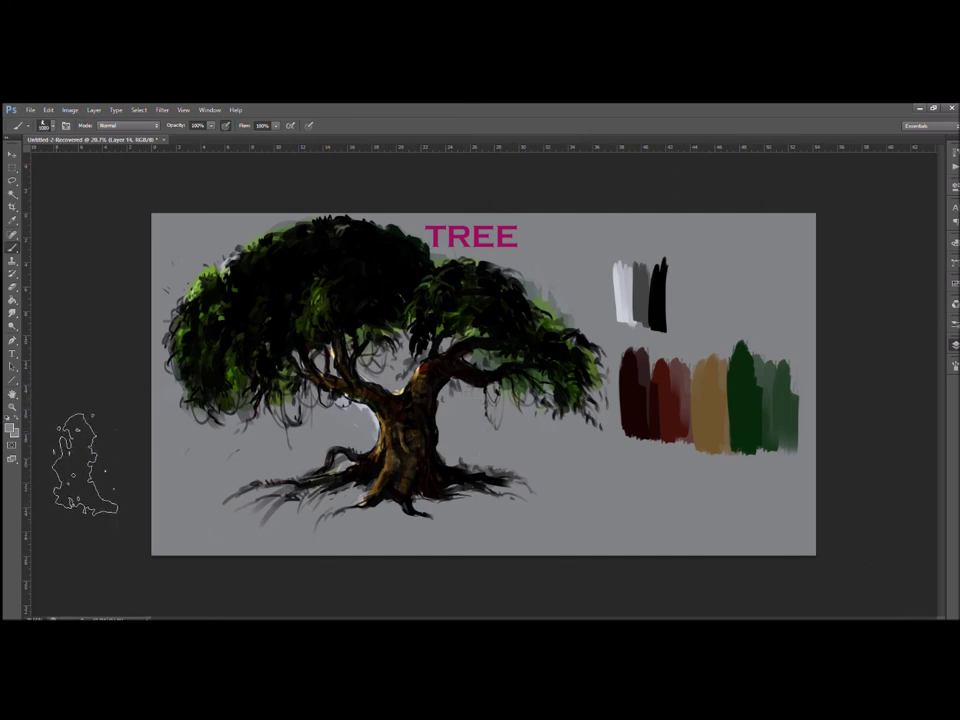
key("i")
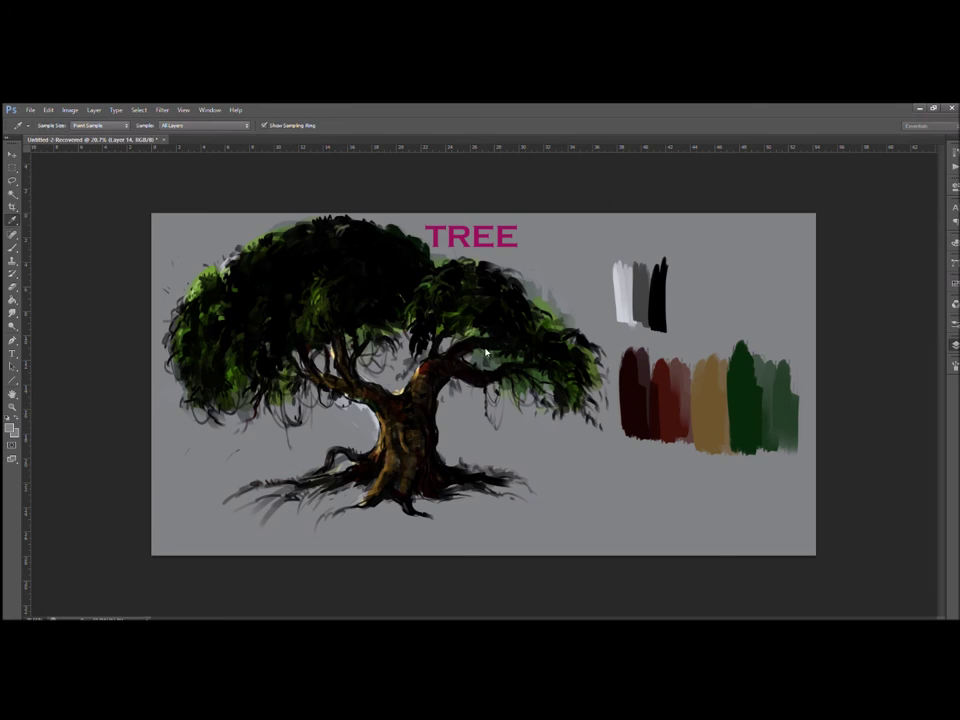
key("b")
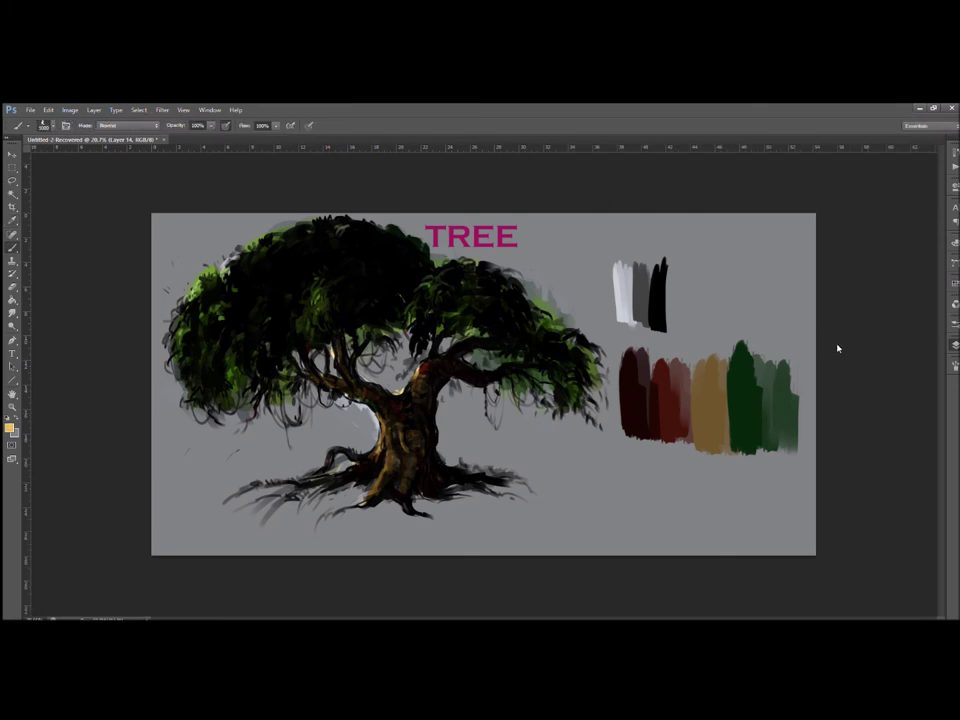
left_click_drag(303, 384, 541, 473)
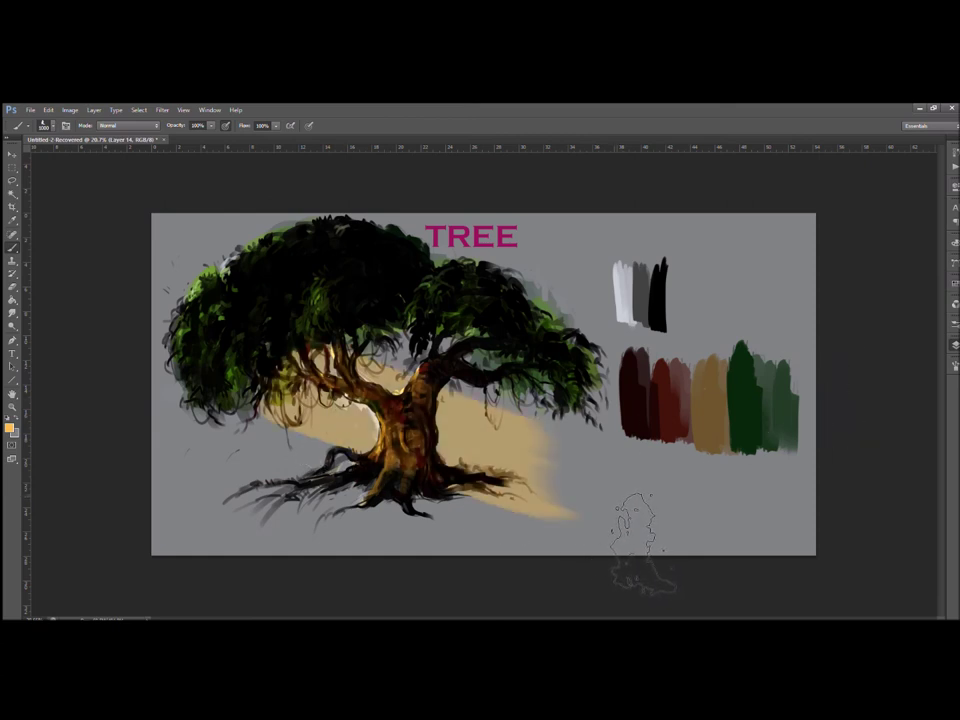
left_click_drag(212, 282, 340, 342)
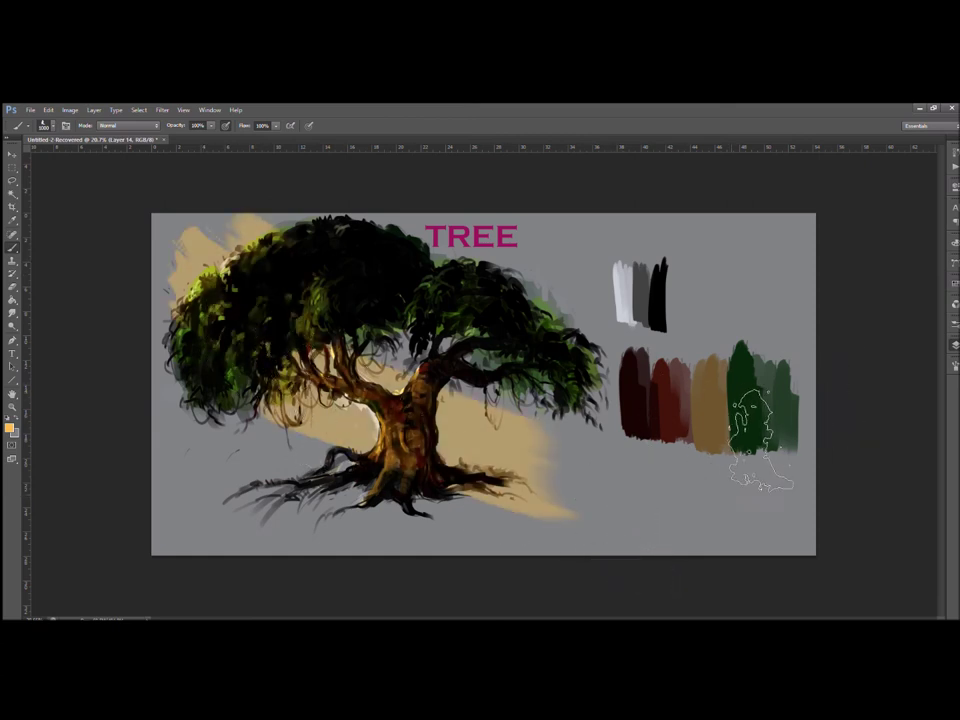
Erase the orange glow that spills onto the background around the crown, trunk and roots
key("e")
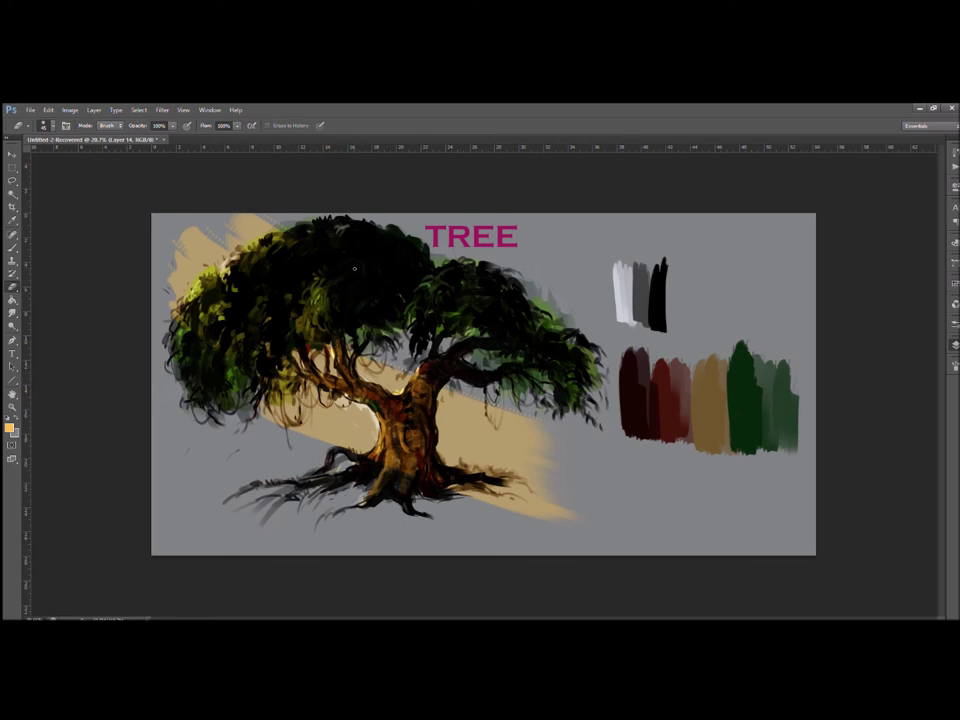
mouse_move(180, 290)
left_mouse_down()
mouse_move(226, 272)
mouse_move(292, 232)
left_mouse_up()
mouse_move(304, 448)
left_mouse_down()
mouse_move(288, 402)
mouse_move(362, 470)
mouse_move(374, 437)
left_mouse_up()
mouse_move(395, 379)
left_mouse_down()
mouse_move(374, 391)
mouse_move(437, 441)
mouse_move(416, 505)
mouse_move(390, 516)
left_mouse_up()
mouse_move(447, 404)
left_mouse_down()
mouse_move(440, 441)
mouse_move(520, 480)
mouse_move(561, 527)
left_mouse_up()
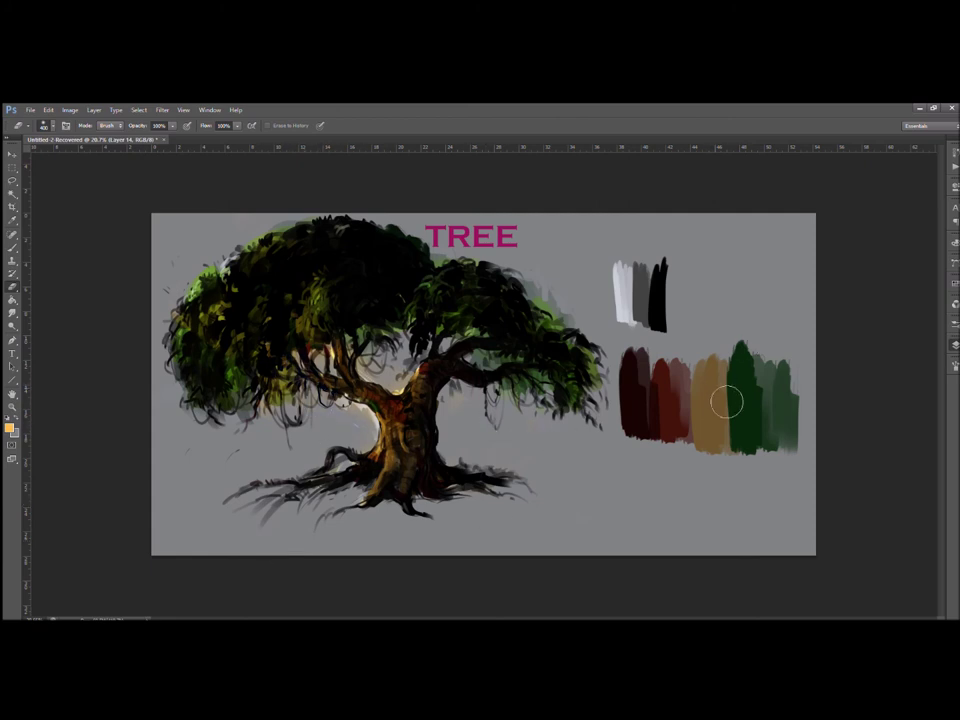
Paint dark green grass tufts on the ground around and between the roots
key("b")
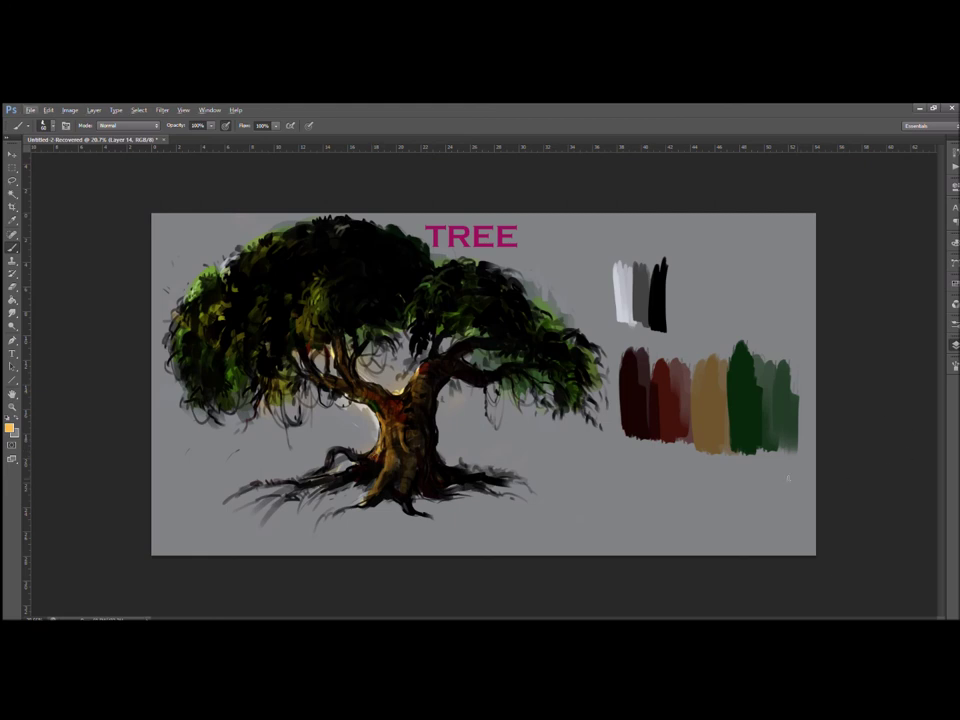
left_click(379, 450, "alt")
left_click(551, 297, "alt")
mouse_move(297, 476)
left_mouse_down()
mouse_move(241, 487)
mouse_move(272, 489)
mouse_move(283, 477)
mouse_move(318, 484)
mouse_move(340, 472)
mouse_move(341, 495)
mouse_move(313, 495)
mouse_move(340, 511)
mouse_move(412, 521)
mouse_move(424, 506)
mouse_move(443, 509)
mouse_move(466, 465)
left_mouse_up()
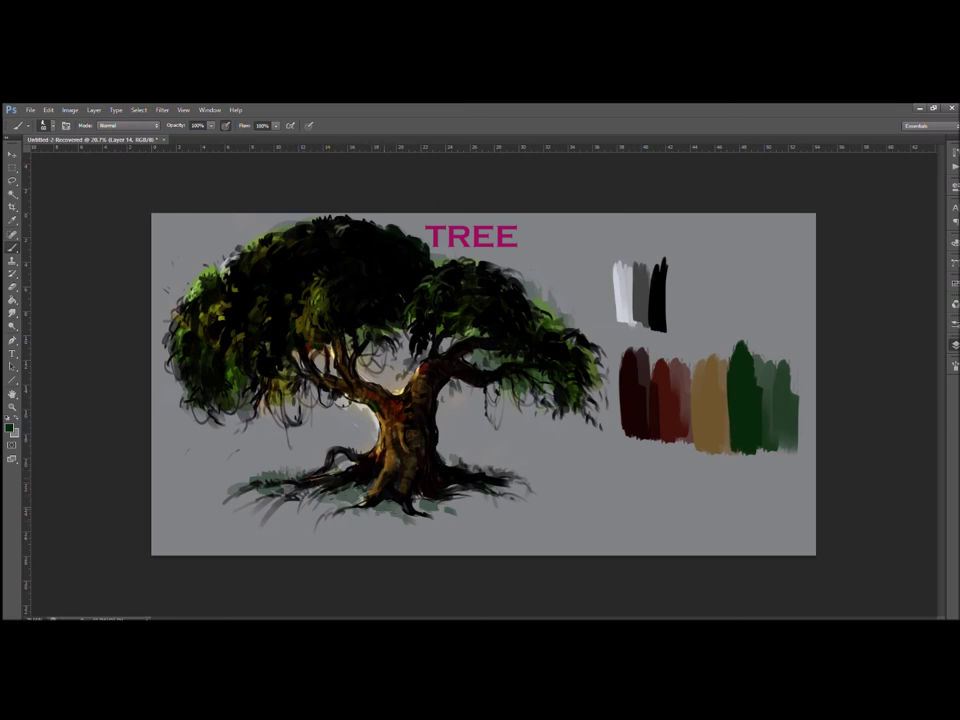
left_click_drag(434, 508, 456, 499)
left_click_drag(441, 456, 456, 458)
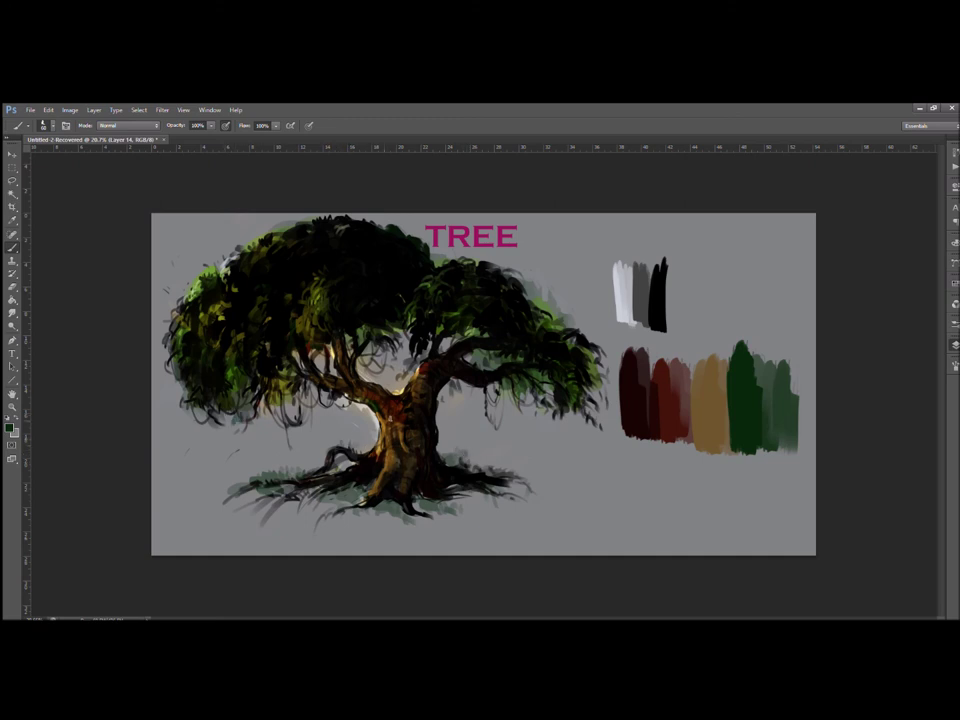
Add a new layer and paint olive and bright green leaf strokes over the left side and top of the large crown
left_click(917, 611)
scroll(483, 384, "up", 3)
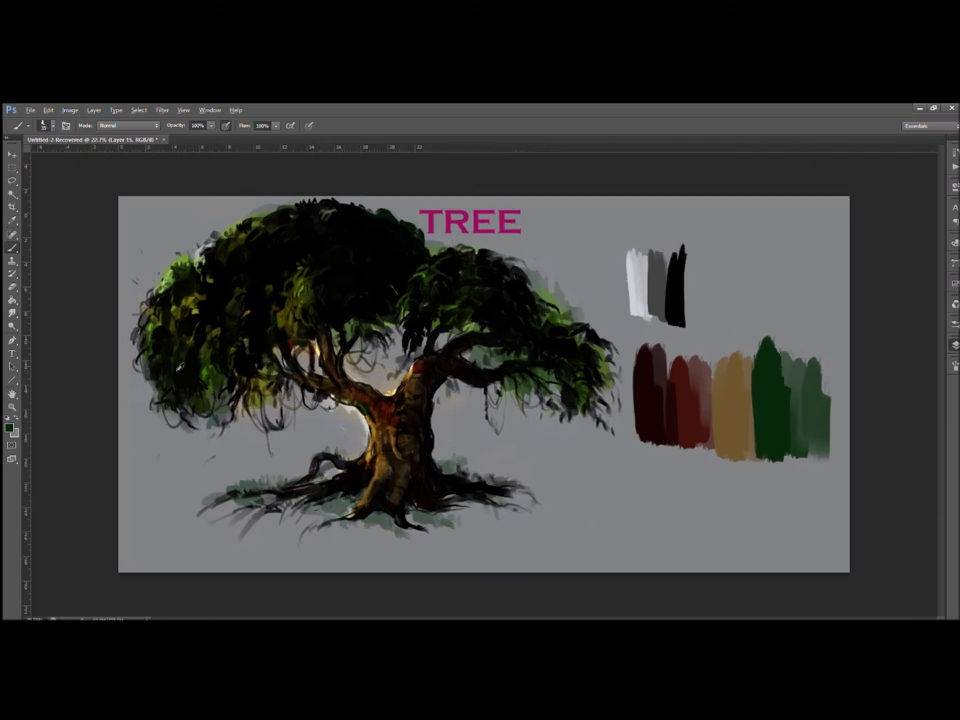
left_click(79, 328, "alt")
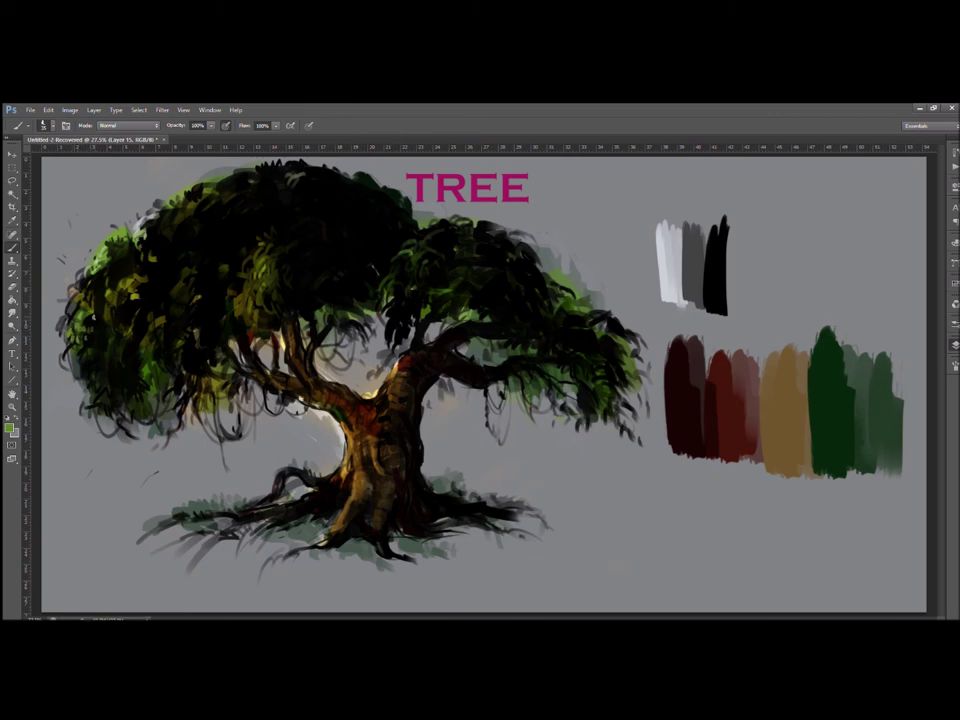
left_click(133, 302, "alt")
left_click(137, 204, "alt")
left_click(90, 181, "alt")
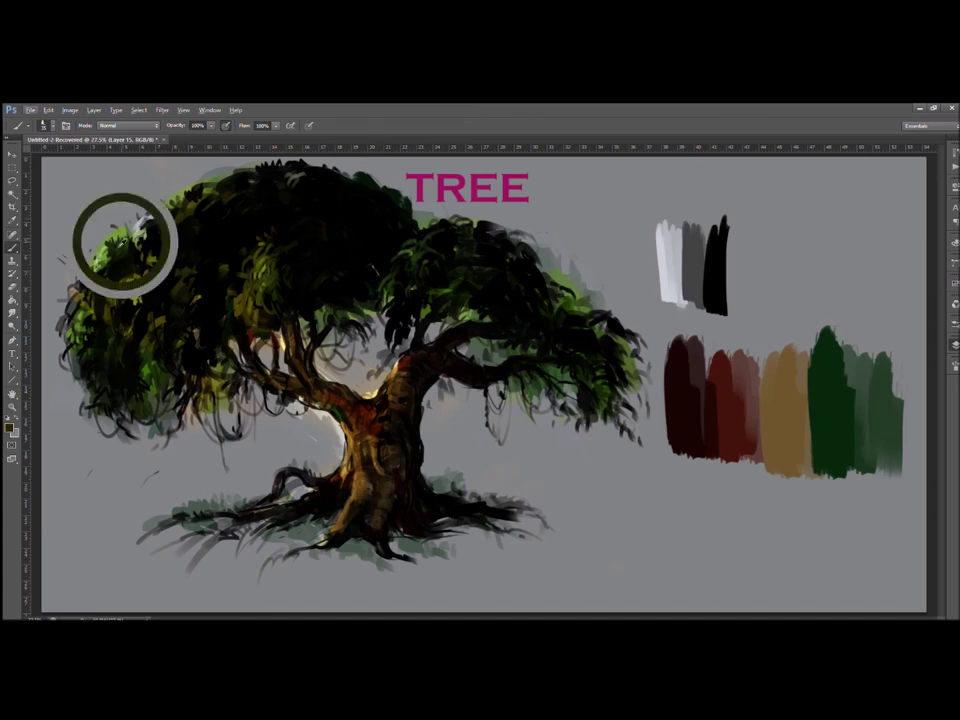
left_click(262, 248, "alt")
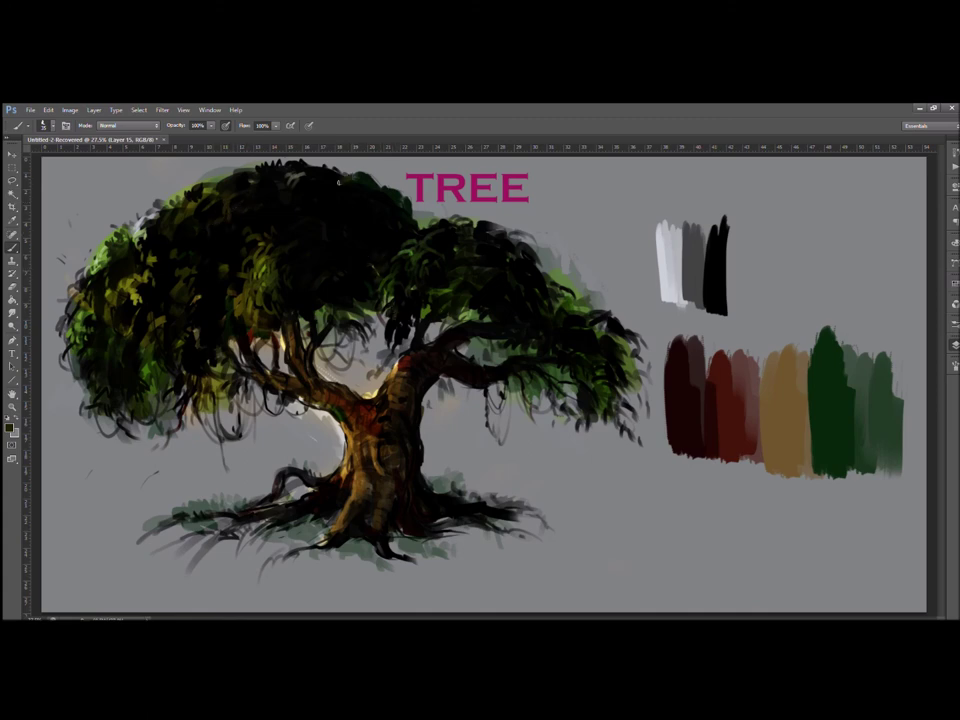
left_click(240, 301, "alt")
left_click(144, 372, "alt")
mouse_move(106, 354)
left_mouse_down()
mouse_move(113, 369)
mouse_move(112, 345)
left_mouse_up()
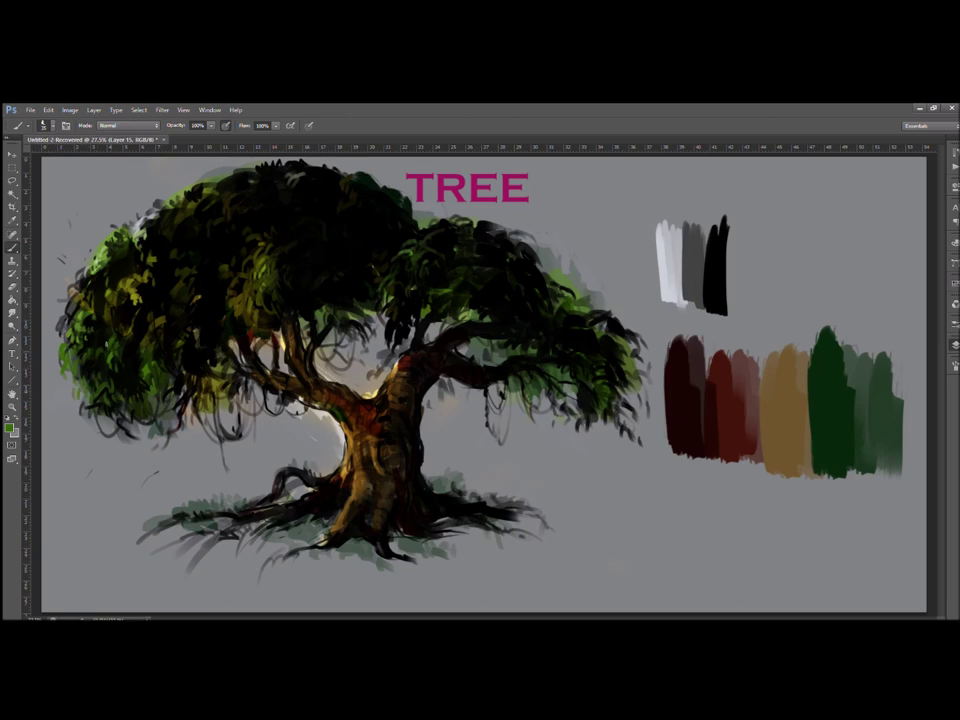
Paint pale yellow highlights along the trunk's sunlit edge, the raised left root and the left branch
left_click(298, 276, "alt")
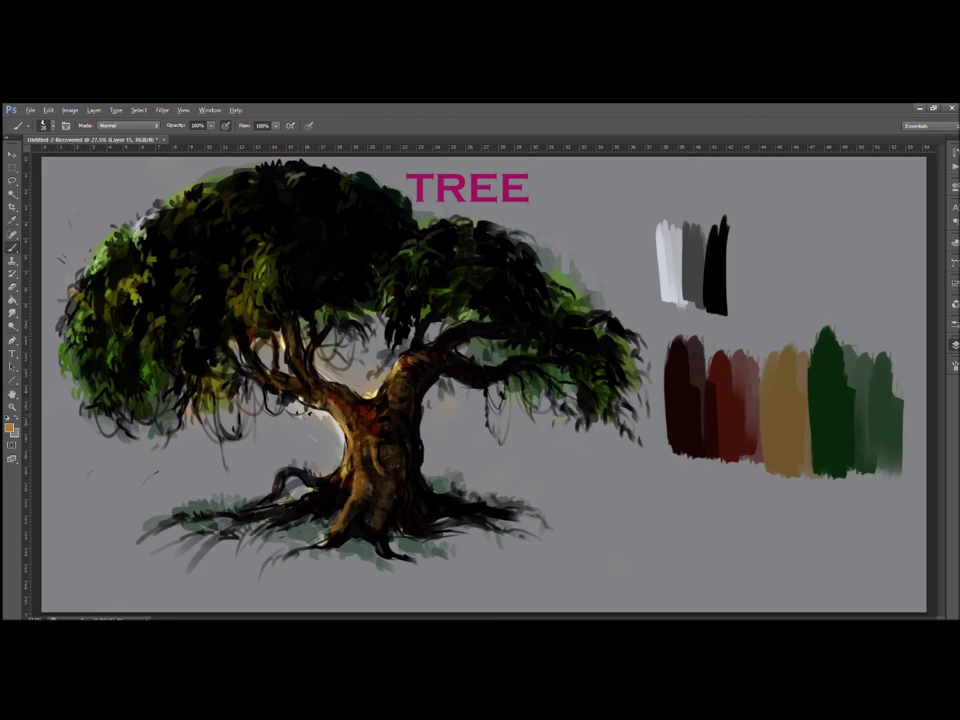
left_click(223, 297, "alt")
left_click(282, 296, "alt")
left_click_drag(338, 421, 346, 449)
mouse_move(278, 473)
left_mouse_down()
mouse_move(275, 488)
mouse_move(299, 469)
left_mouse_up()
left_click_drag(235, 338, 239, 347)
Dab dark and light green leaves across the top and outer left side of the large crown using colours sampled from the foliage
left_click(185, 262, "alt")
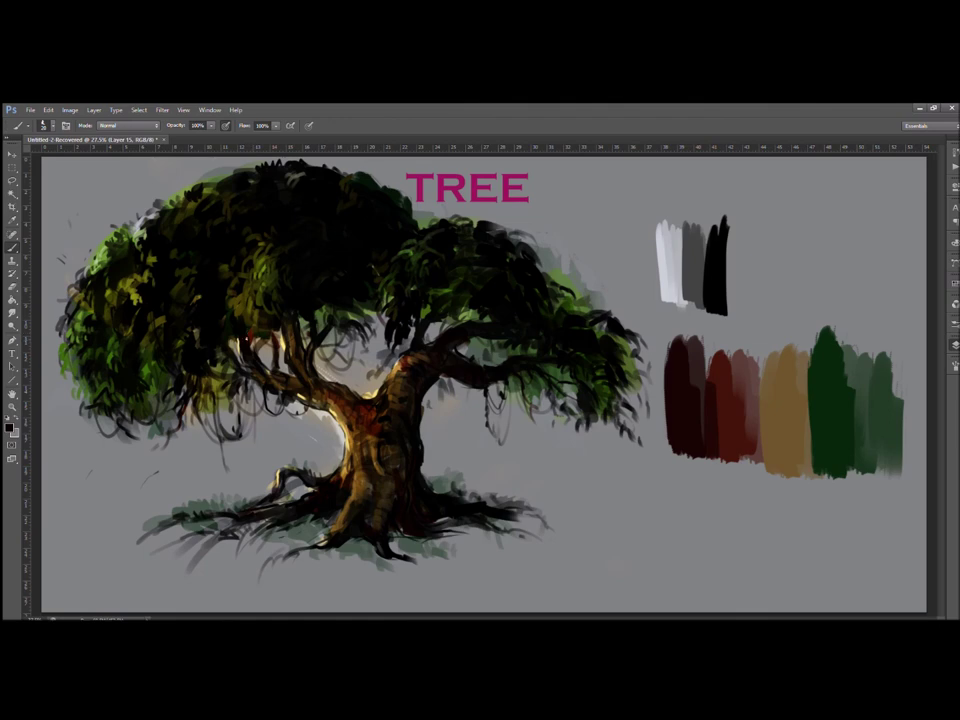
left_click(198, 262, "alt")
left_click(192, 231, "alt")
left_click(364, 185, "alt")
left_click(213, 190, "alt")
left_click(201, 175, "alt")
left_click(101, 262, "alt")
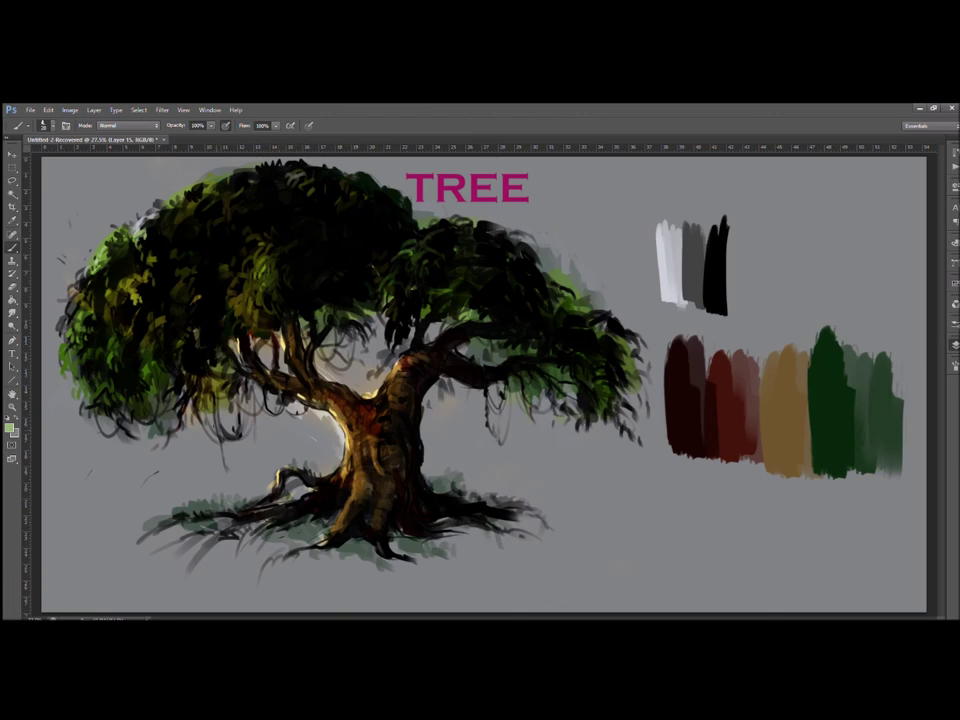
left_click(110, 278, "alt")
left_click_drag(82, 361, 83, 371)
Add dark olive leaf strokes to the smaller right crown
left_click(496, 288, "alt")
left_click(464, 318, "alt")
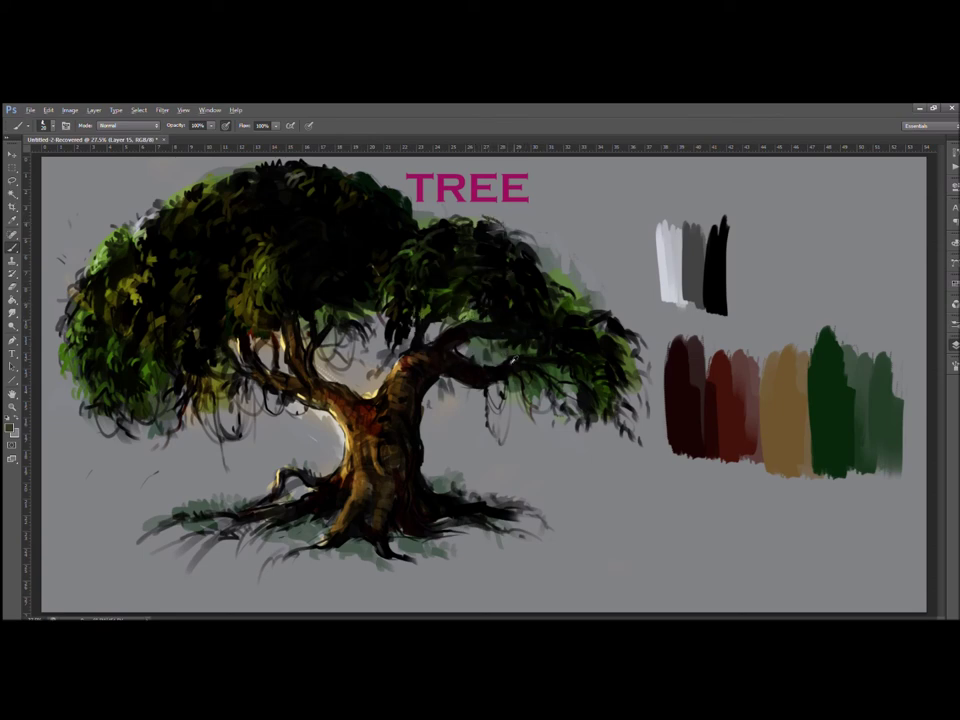
left_click(462, 313, "alt")
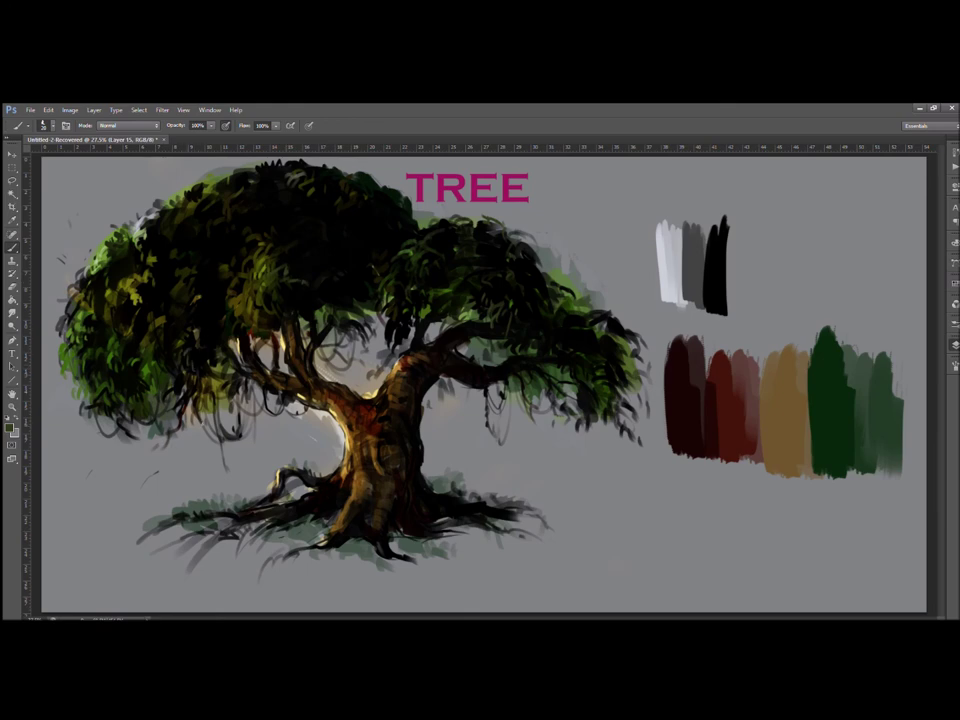
Paint a knot on the trunk and work brown highlights and dark strokes into the surrounding bark and front root
left_click(250, 311, "alt")
left_click(345, 507, "alt")
left_click(336, 506, "alt")
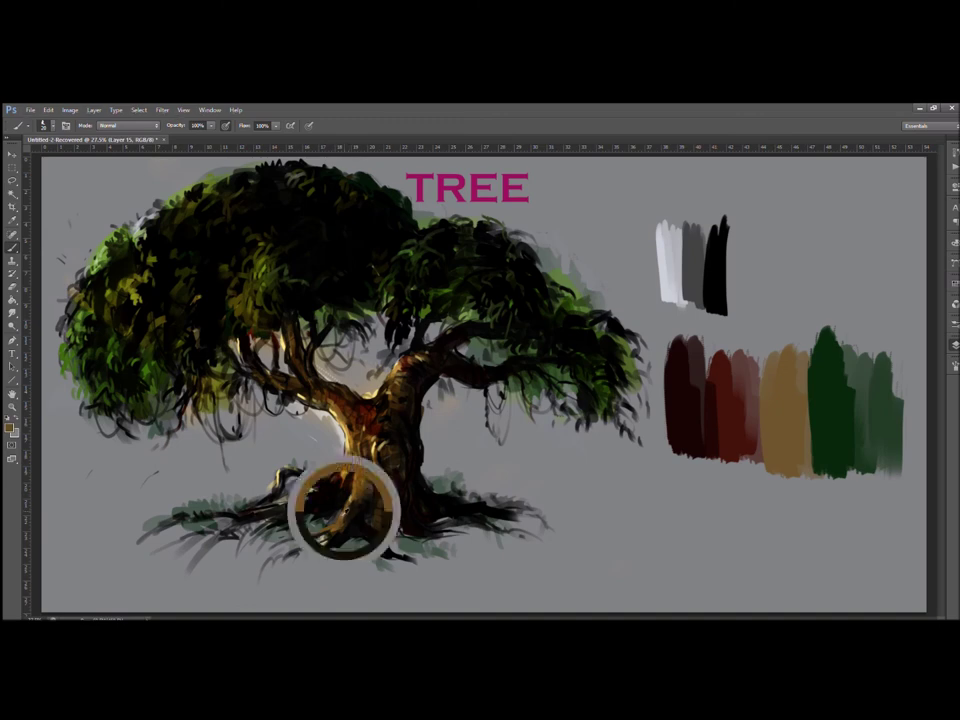
left_click(341, 537, "alt")
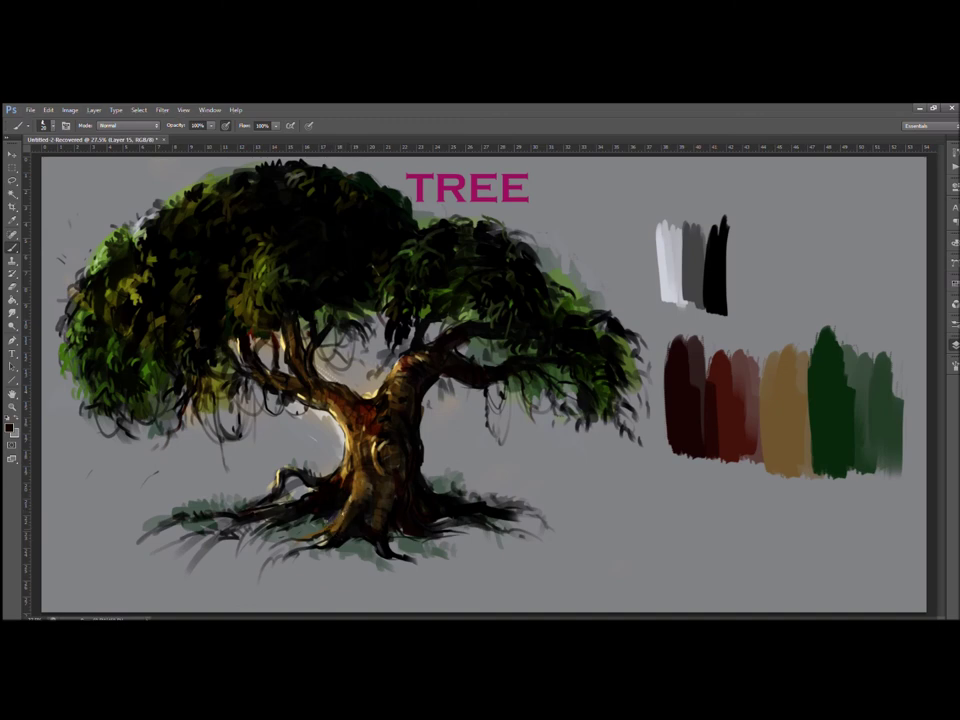
left_click(259, 355, "alt")
left_click(285, 310, "alt")
left_click(390, 396, "alt")
left_click(399, 326, "alt")
Paint black hanging vines in the gap between the branches and brown highlights along the right root
left_click_drag(380, 368, 353, 317)
mouse_move(359, 338)
left_mouse_down()
mouse_move(380, 371)
mouse_move(371, 362)
mouse_move(350, 370)
mouse_move(361, 342)
left_mouse_up()
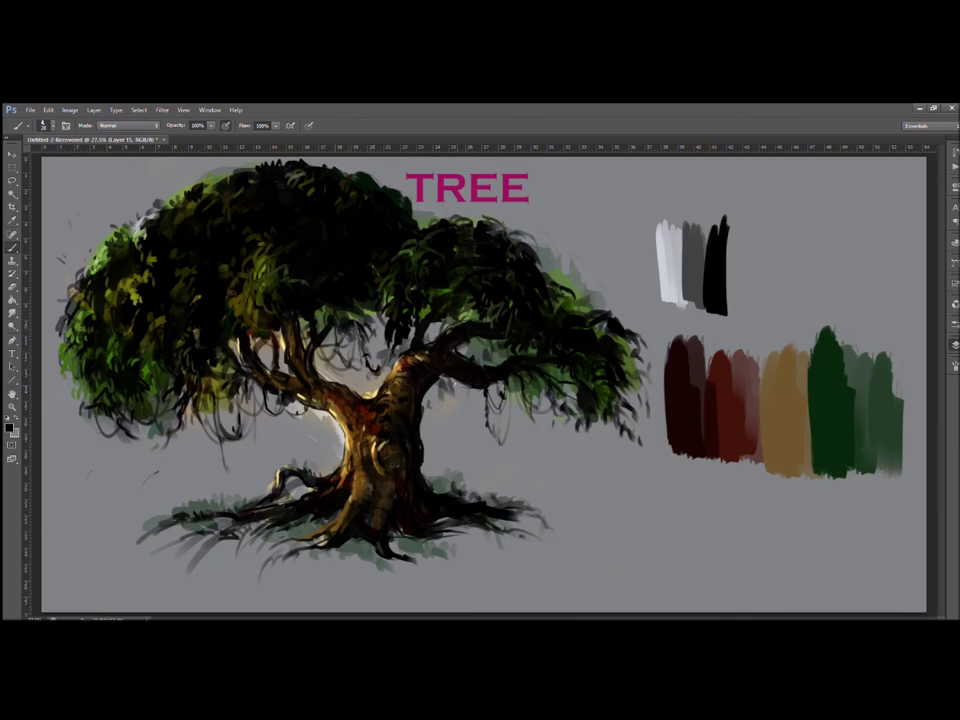
left_click(263, 329, "alt")
mouse_move(460, 504)
left_mouse_down()
mouse_move(522, 499)
mouse_move(519, 487)
mouse_move(523, 499)
left_mouse_up()
left_click(486, 510, "alt")
Clean up the area beneath the right branch beside the trunk with sampled background grey
left_click(448, 373, "alt")
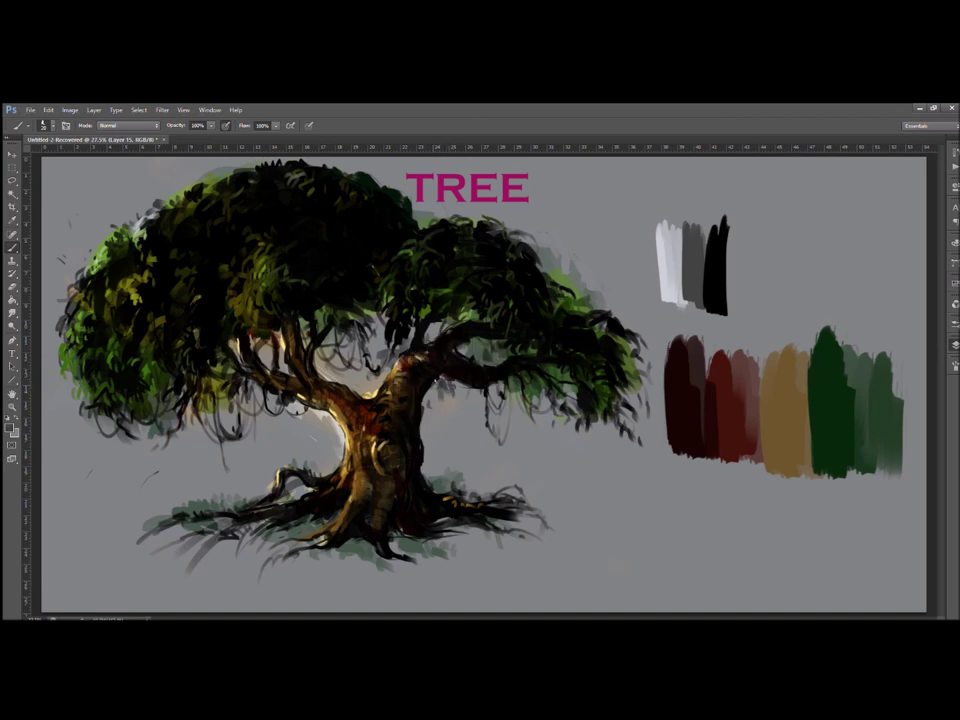
left_click_drag(434, 393, 440, 408)
left_click_drag(430, 377, 433, 404)
mouse_move(438, 396)
left_mouse_down()
mouse_move(446, 410)
mouse_move(463, 402)
left_mouse_up()
Brush pale light into the gap between the left branches
left_click(374, 394, "alt")
left_click_drag(266, 361, 264, 371)
left_click_drag(266, 352, 256, 386)
Detail the trunk's bark and knot with pale yellow highlights and dark brown strokes
left_click(264, 367, "alt")
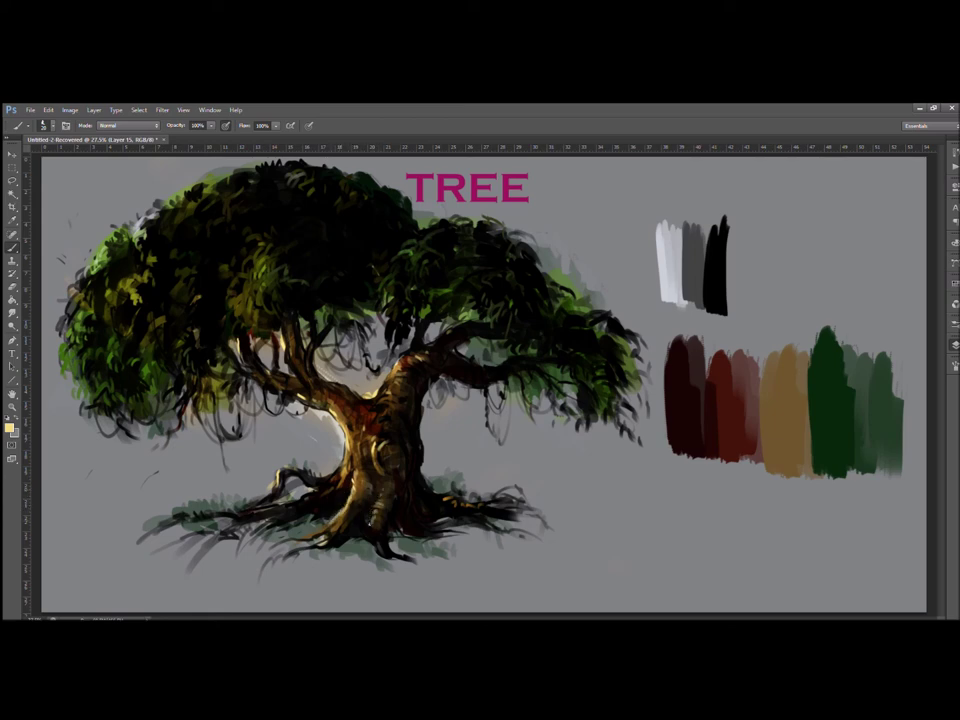
left_click(284, 396, "alt")
left_click(399, 487, "alt")
left_click(389, 480, "alt")
left_click(402, 436, "alt")
left_click(398, 450, "alt")
left_click(424, 474, "alt")
Dab sampled greens onto the large crown's leaves and add light green tufts behind the right roots
left_click(235, 303, "alt")
left_click(261, 272, "alt")
left_click(331, 362, "alt")
left_click(95, 212, "alt")
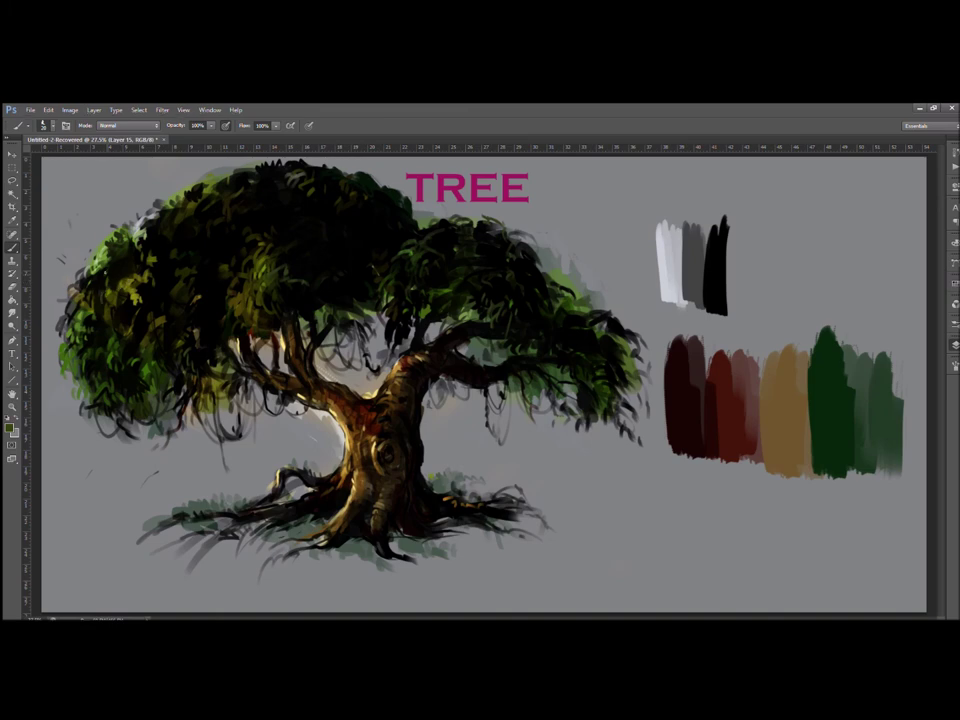
left_click(145, 371, "alt")
left_click(172, 210, "alt")
mouse_move(167, 201)
left_mouse_down()
mouse_move(153, 207)
mouse_move(160, 200)
left_mouse_up()
Extend the far left root outward with dark strokes
left_click(197, 518, "alt")
mouse_move(178, 516)
left_mouse_down()
mouse_move(122, 526)
mouse_move(149, 522)
left_mouse_up()
left_click(121, 405, "alt")
Enlarge the brush and paint light green grass patches on the ground around the roots and in front of the trunk
key("]")
key("]")
key("]")
key("]")
key("]")
key("]")
key("]")
key("]")
key("]")
key("]")
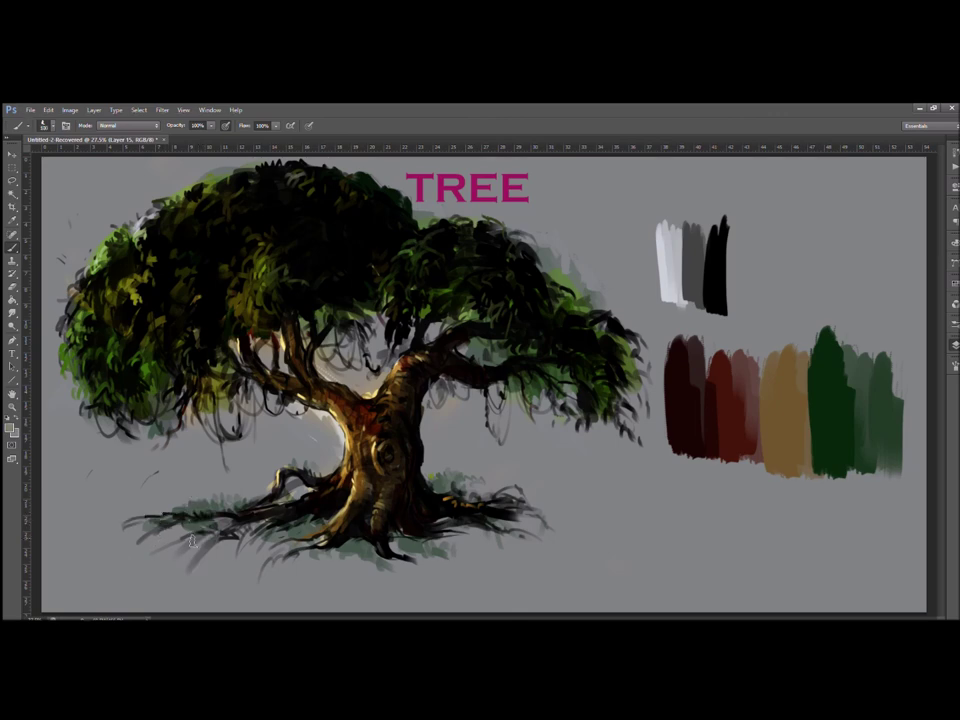
left_click(172, 539, "alt")
left_click_drag(130, 541, 191, 530)
left_click(217, 554, "alt")
mouse_move(213, 544)
left_mouse_down()
mouse_move(199, 561)
mouse_move(202, 527)
left_mouse_up()
left_click(103, 256, "alt")
left_click_drag(284, 527, 305, 525)
left_click_drag(470, 529, 456, 521)
left_click_drag(488, 533, 507, 518)
mouse_move(421, 538)
left_mouse_down()
mouse_move(429, 551)
mouse_move(402, 554)
mouse_move(450, 581)
left_mouse_up()
left_click_drag(433, 570, 436, 587)
Cover stray strokes around the right roots and the crown's edge with sampled background grey
left_click(157, 543, "alt")
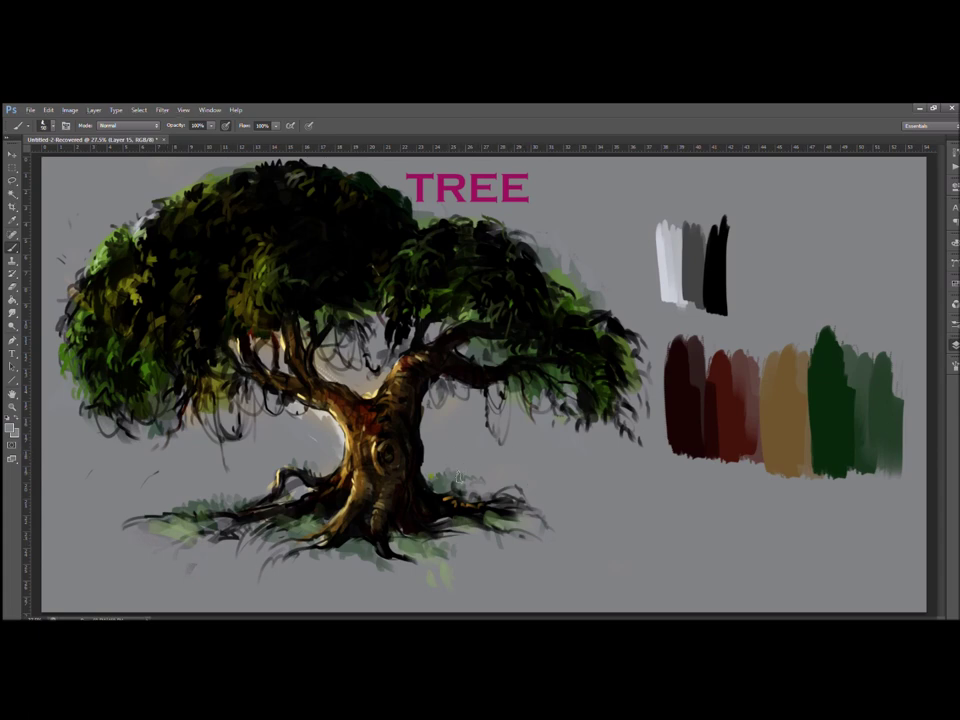
left_click(395, 377, "alt")
left_click(426, 398, "alt")
left_click(276, 343, "alt")
Paint small light green leaves along the outer left edge of the large crown
left_click(75, 194, "alt")
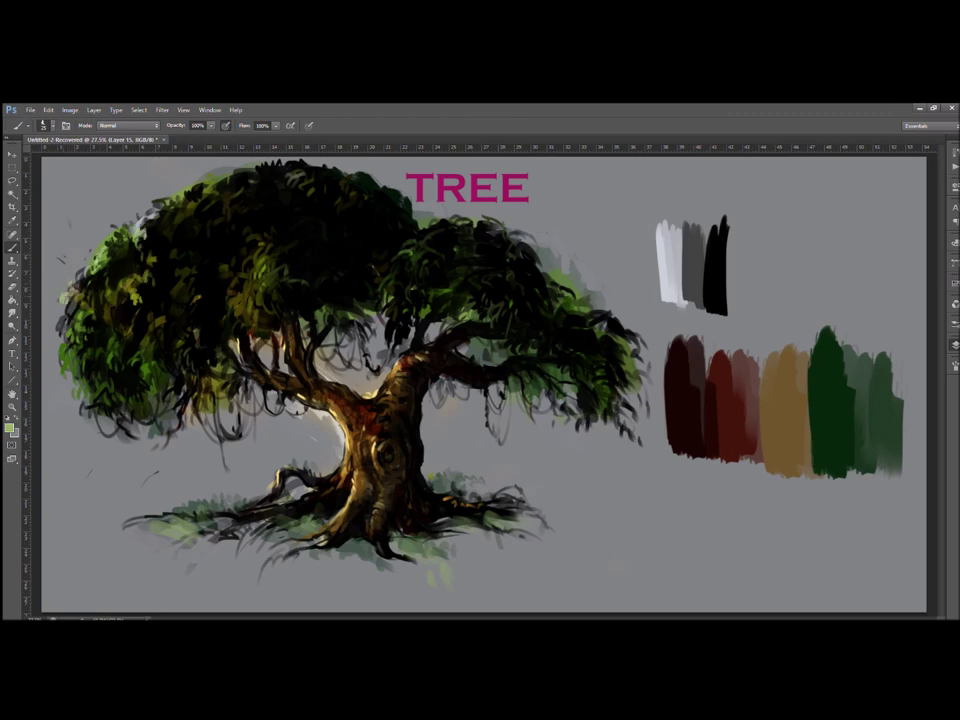
left_click_drag(66, 316, 56, 330)
left_click_drag(61, 326, 61, 340)
left_click_drag(66, 339, 71, 371)
mouse_move(78, 349)
left_mouse_down()
mouse_move(71, 362)
mouse_move(66, 355)
left_mouse_up()
left_click_drag(75, 337, 74, 344)
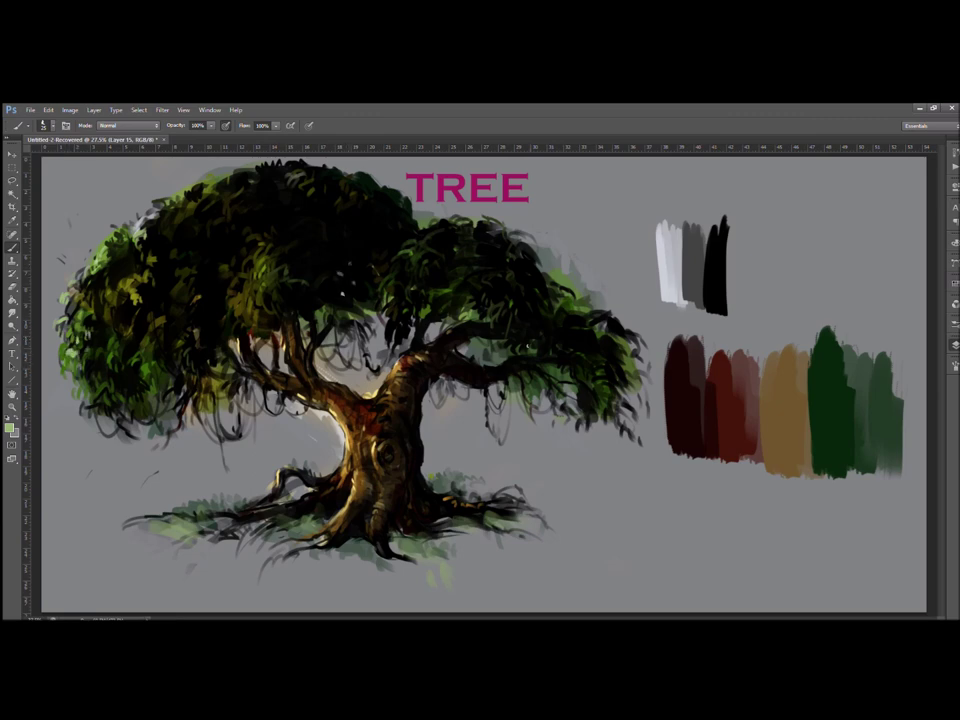
Trim the large crown's upper-left outline with background grey and redefine its leafy edge with black
scroll(561, 320, "down", 5)
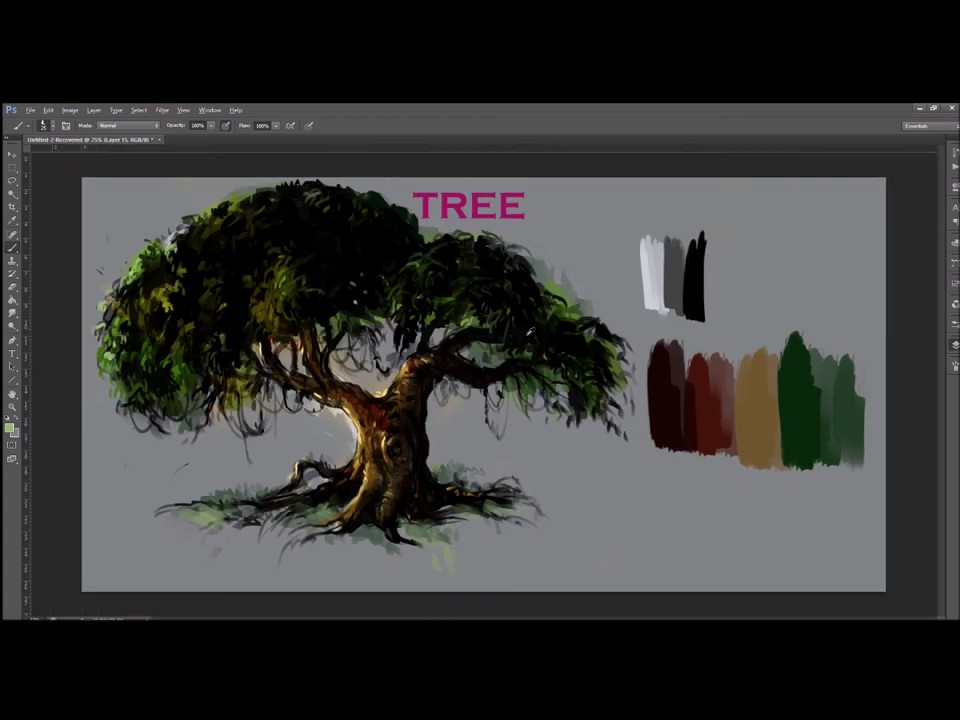
scroll(484, 354, "up", 1)
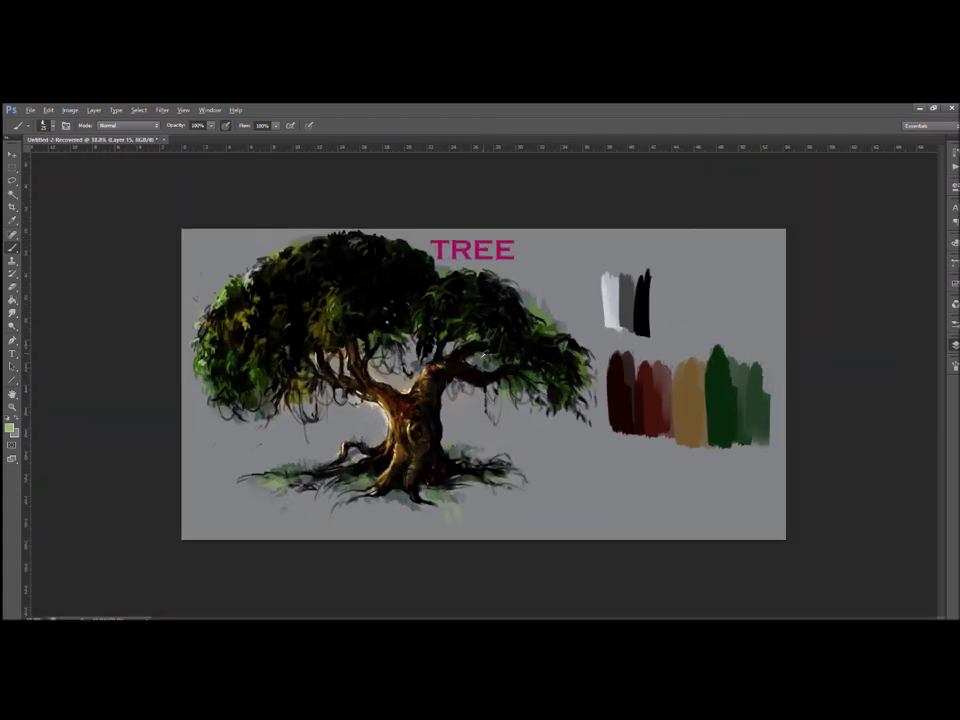
scroll(363, 265, "up", 1)
left_click(270, 224, "alt")
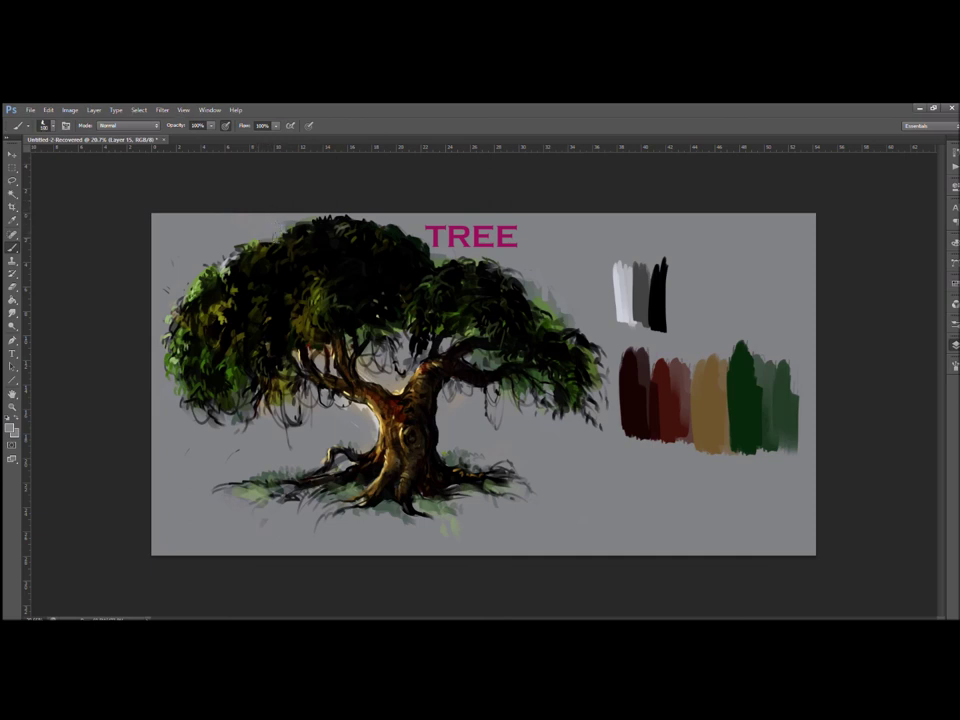
left_click(281, 250, "alt")
left_click(275, 232, "alt")
mouse_move(281, 237)
left_mouse_down()
mouse_move(304, 254)
mouse_move(295, 257)
left_mouse_up()
left_click(281, 253, "alt")
left_click(360, 226, "alt")
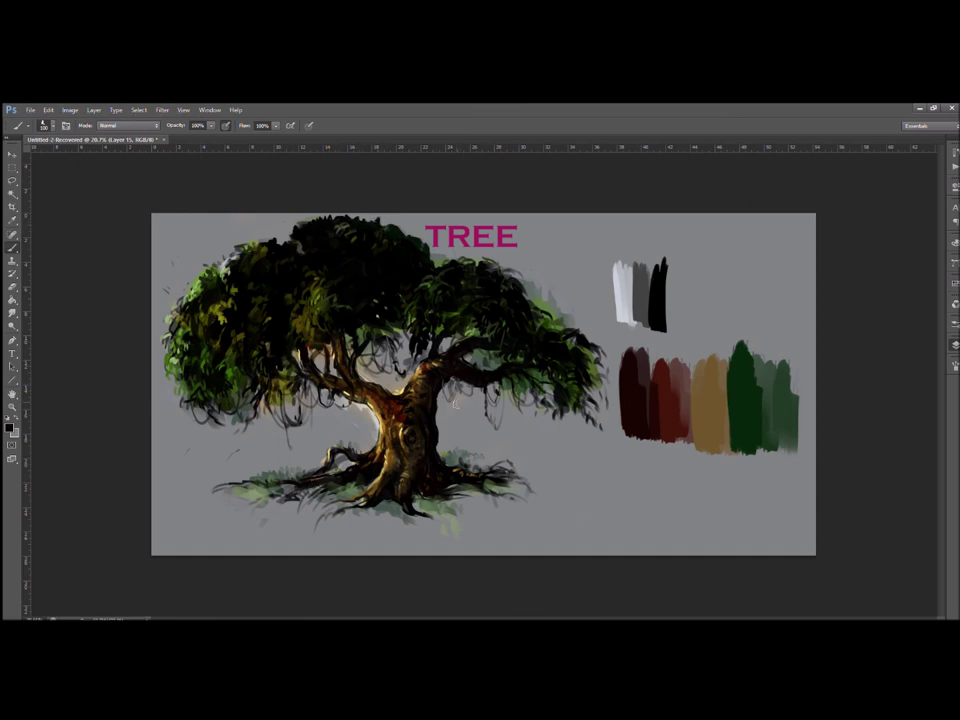
key("x")
left_click(171, 397)
Add a new layer and brush a strong orange glow over the trunk and lower branches with a large brush
key("i")
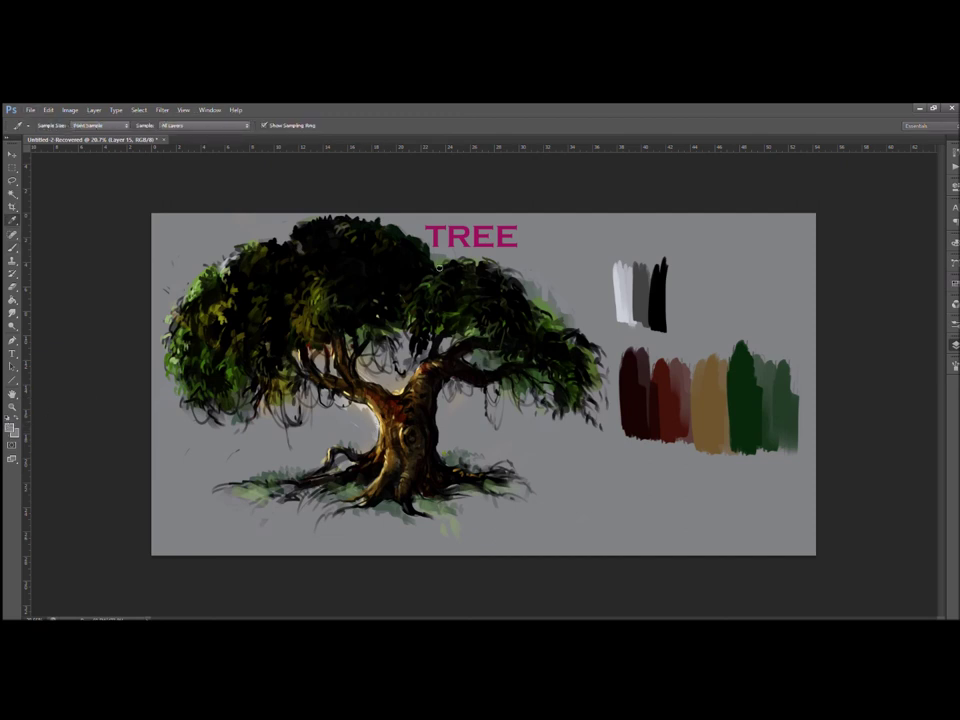
key("b")
left_click(886, 376)
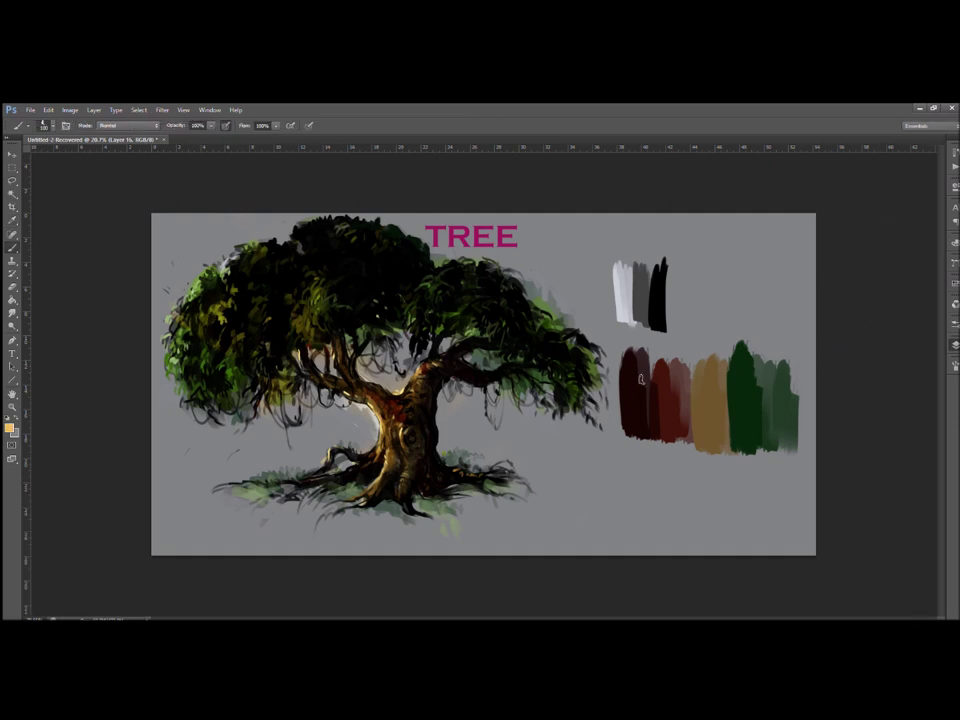
left_click_drag(308, 374, 386, 418)
left_click_drag(290, 314, 286, 333)
left_click_drag(312, 287, 316, 286)
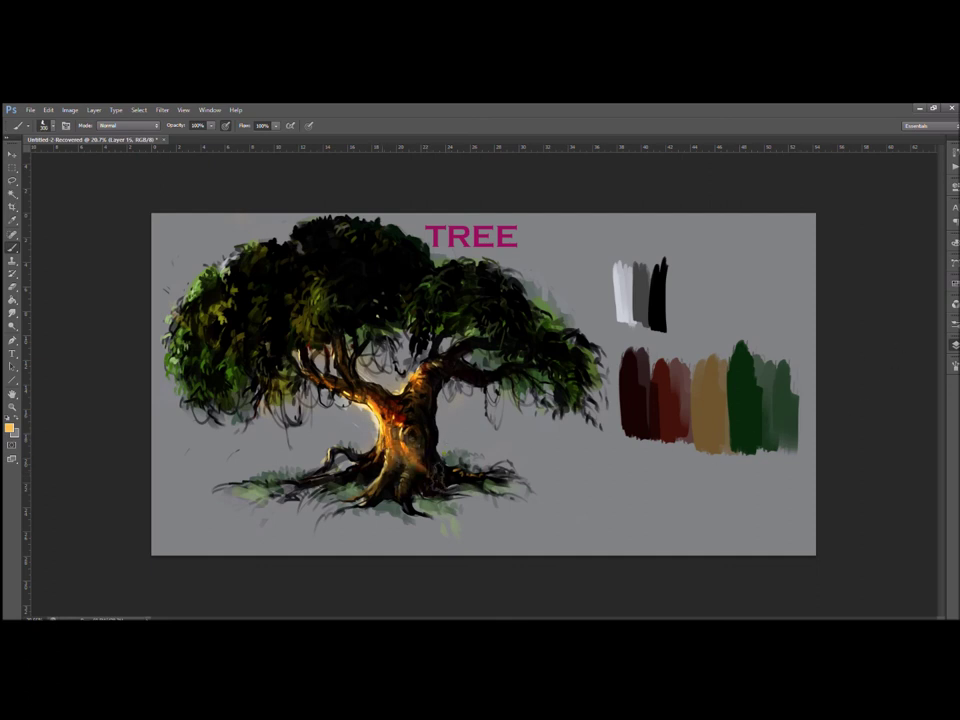
left_click_drag(418, 394, 427, 380)
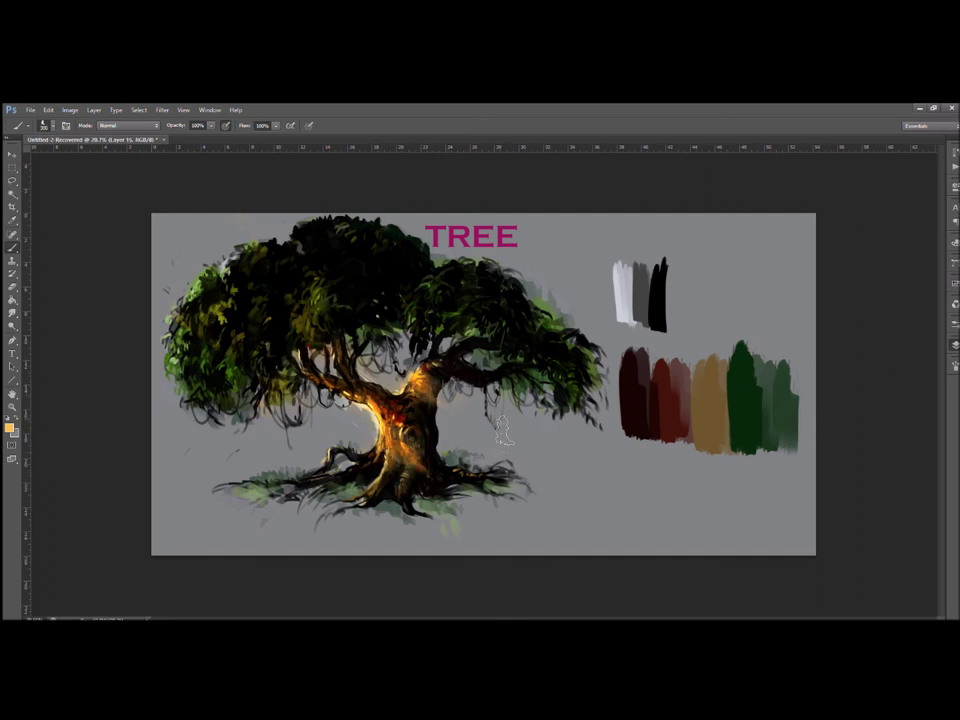
Erase the excess orange glow from the lower trunk and its shaded side
key("e")
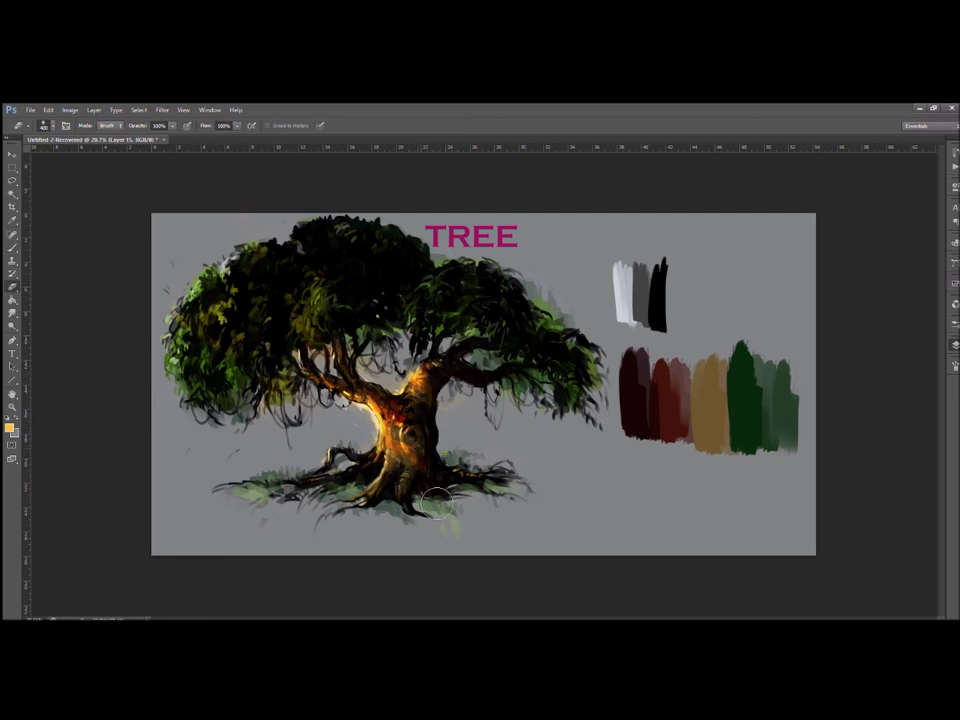
left_click_drag(428, 487, 441, 491)
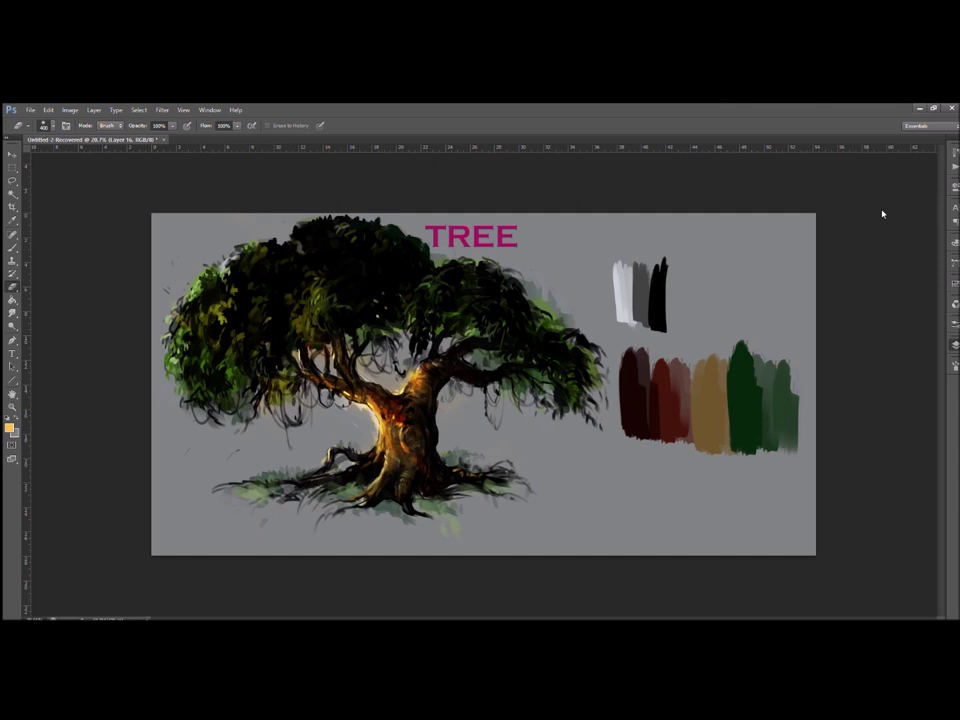
key("b")
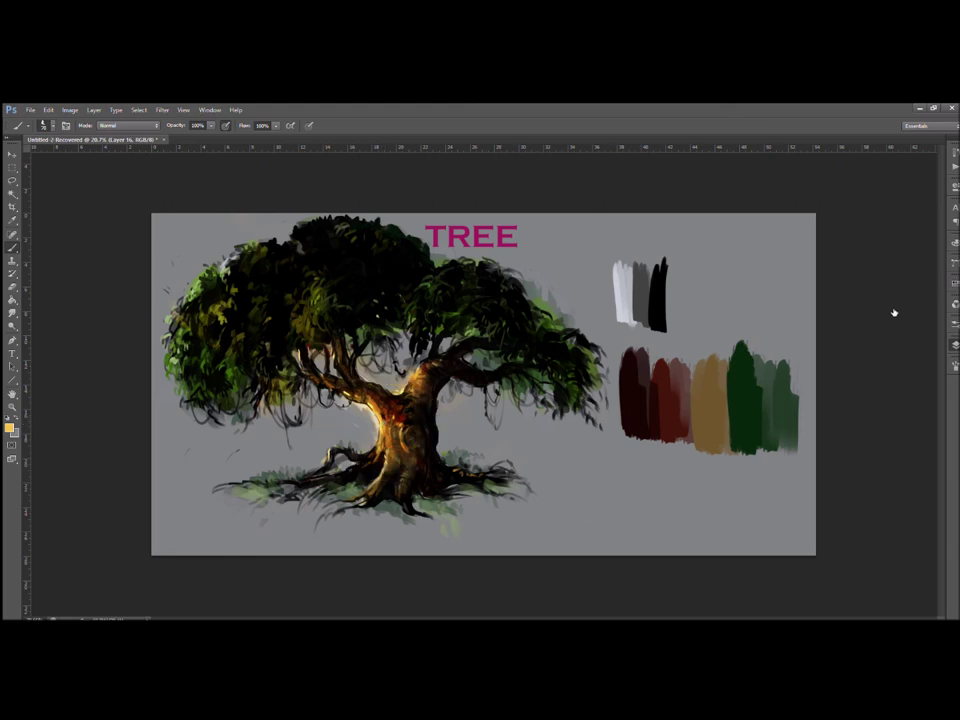
left_click(836, 281)
left_click(837, 326)
left_click(839, 328)
Refine the trunk, branches and inner foliage with small bark, shadow and leaf strokes in colours sampled from the painting
left_click(430, 348, "alt")
left_click(420, 380, "alt")
left_click(340, 337, "alt")
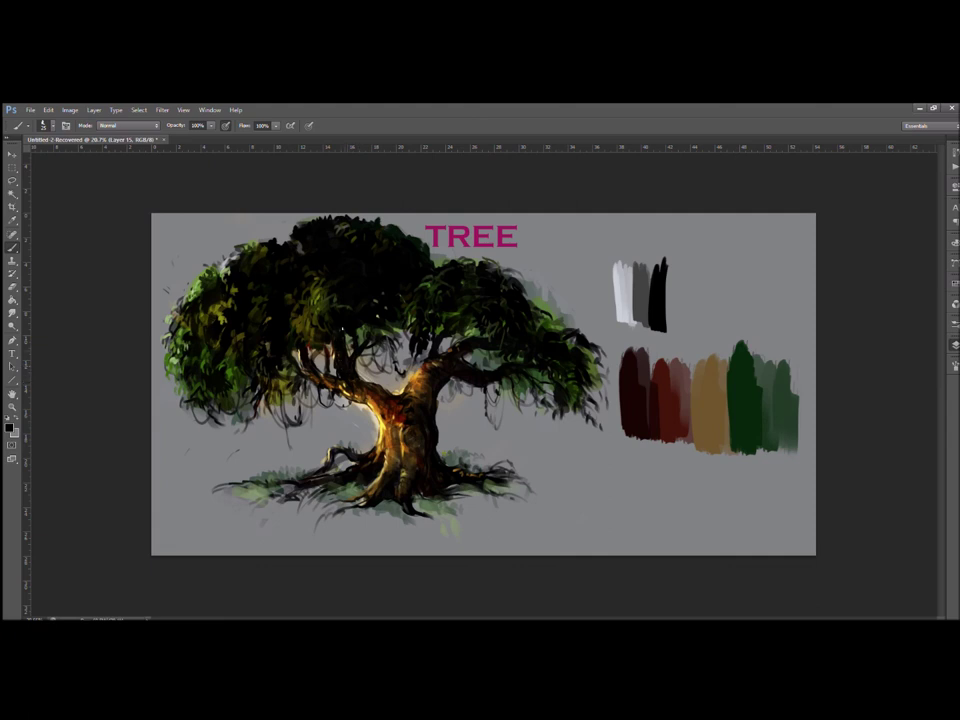
left_click(245, 287, "alt")
left_click(279, 302, "alt")
left_click(336, 356, "alt")
left_click(345, 329, "alt")
left_click(303, 310, "alt")
left_click(404, 400, "alt")
Lasso the grey, brown and green colour swatches beside the tree, paint them over with the sampled background grey, and deselect
scroll(439, 407, "down", 4)
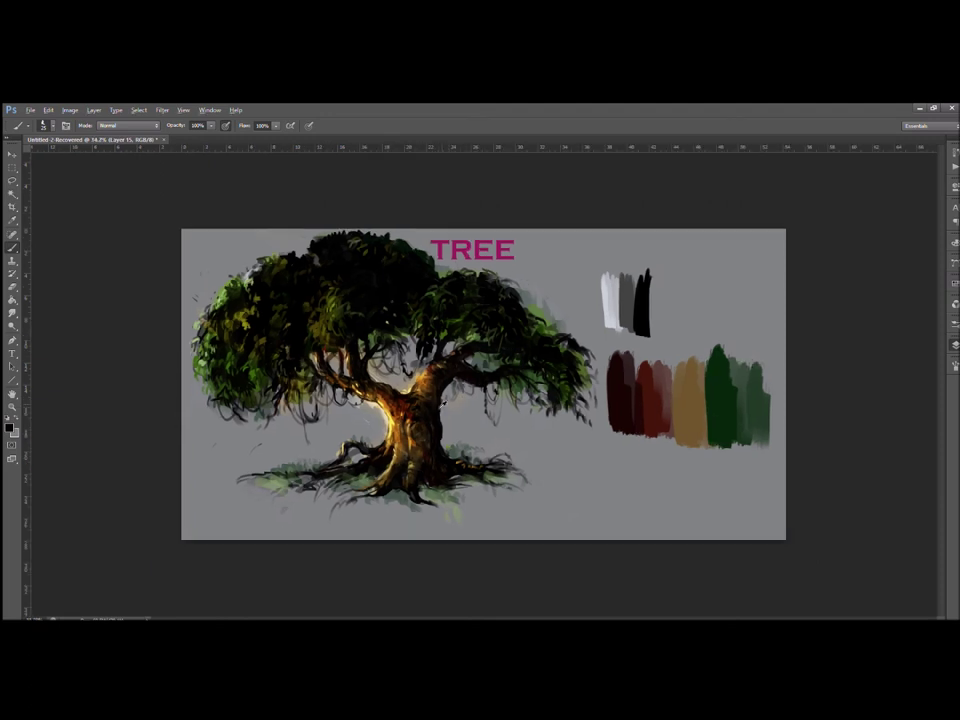
scroll(500, 344, "up", 2)
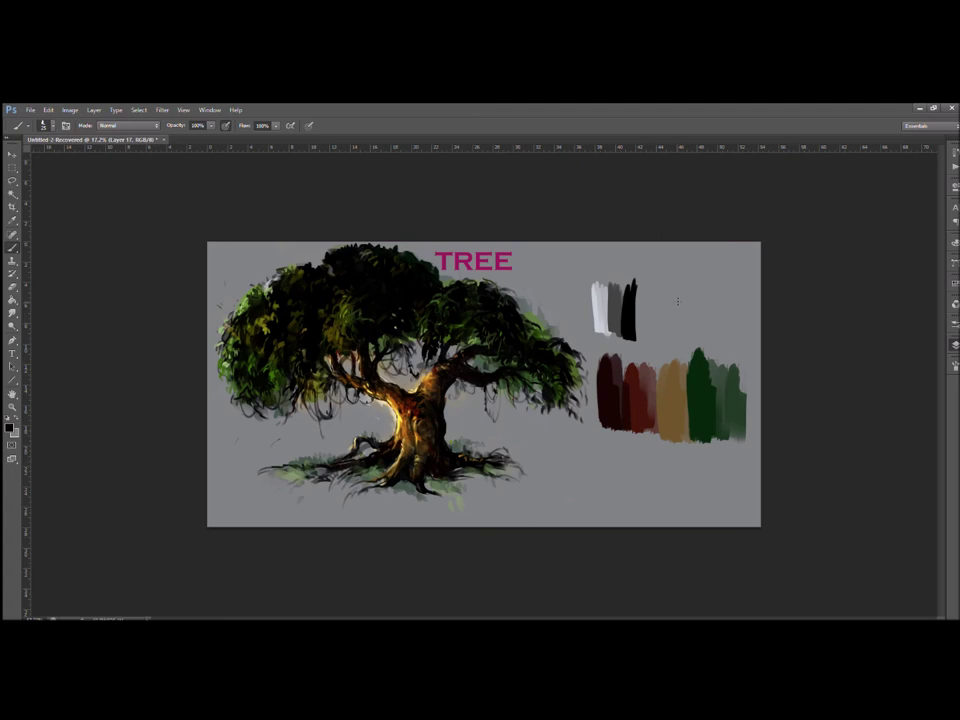
key("l")
left_click_drag(589, 340, 595, 383)
mouse_move(597, 457)
left_mouse_down()
mouse_move(810, 404)
mouse_move(697, 212)
left_mouse_up()
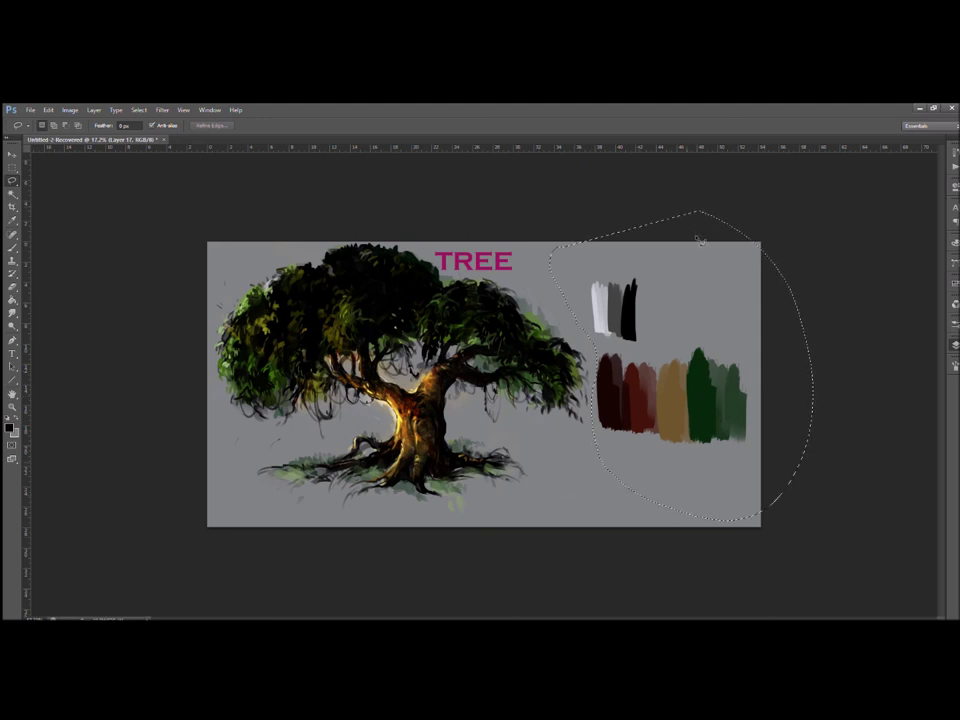
key("b")
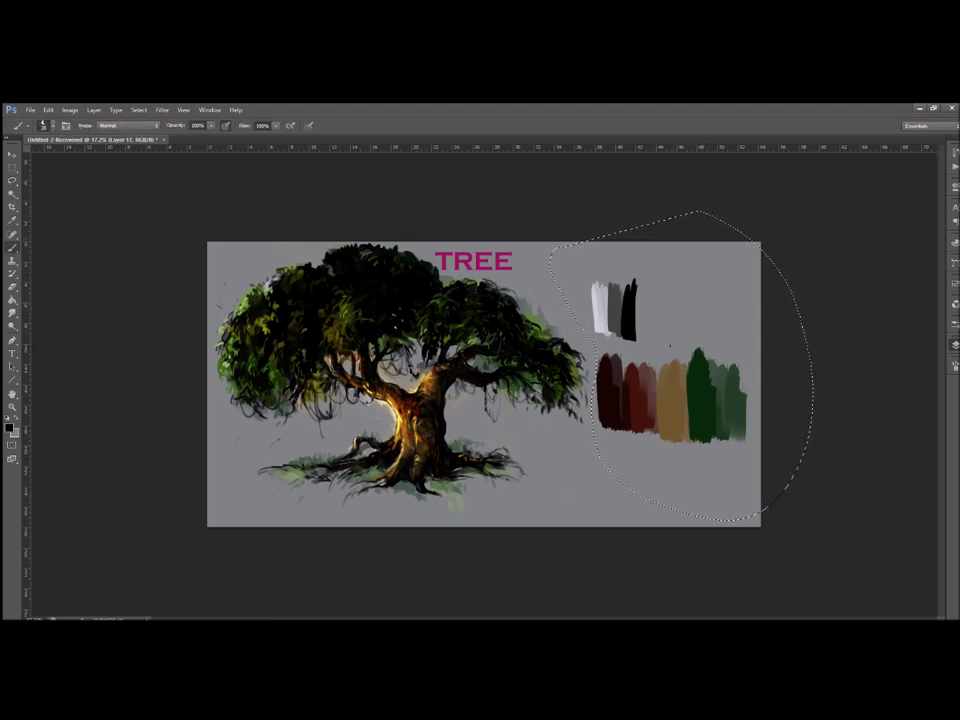
left_click(647, 251, "alt")
mouse_move(618, 300)
left_mouse_down()
mouse_move(659, 345)
mouse_move(644, 465)
mouse_move(724, 465)
mouse_move(737, 475)
mouse_move(757, 410)
mouse_move(761, 487)
left_mouse_up()
key("ctrl+d")
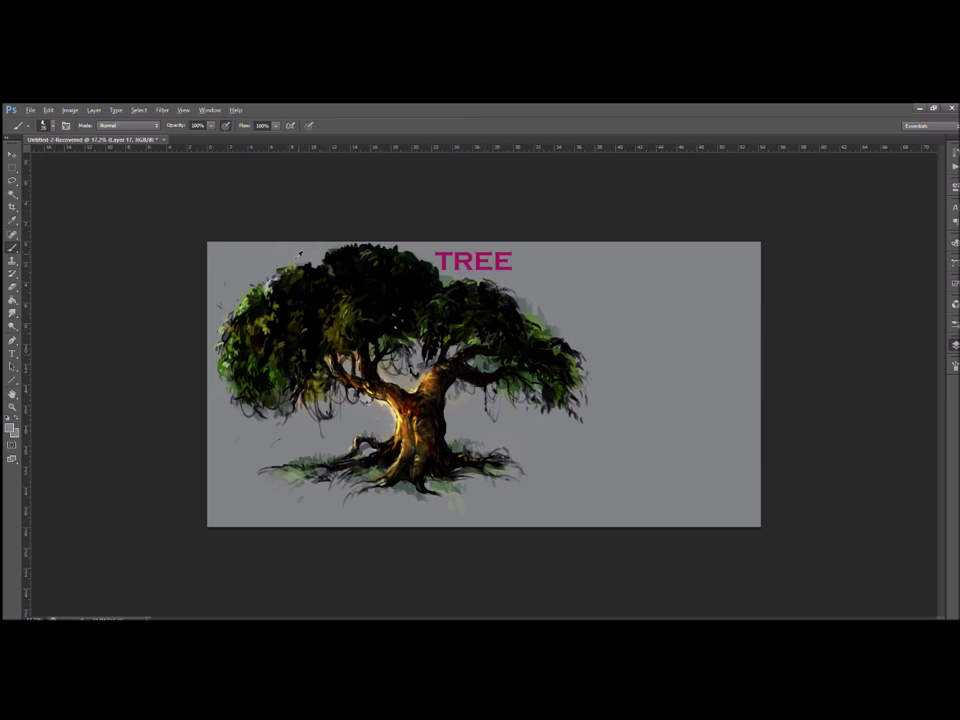
Try scaling the merged painting down to about 88%, then undo the transform
left_click(911, 608)
key("d")
key("ctrl+t")
left_click_drag(760, 242, 702, 279)
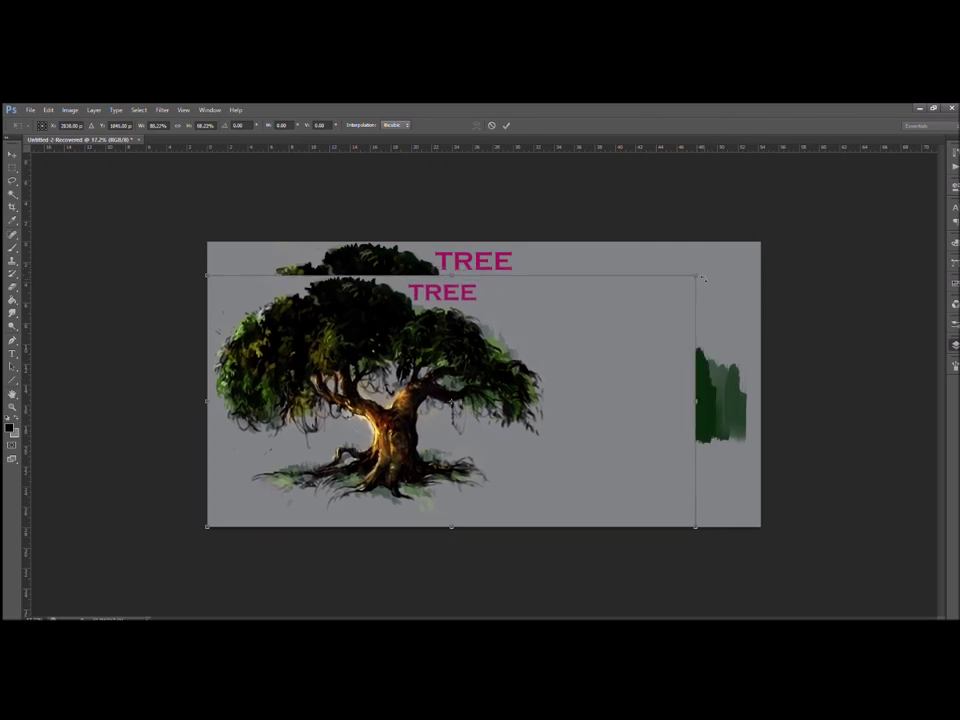
key("Return")
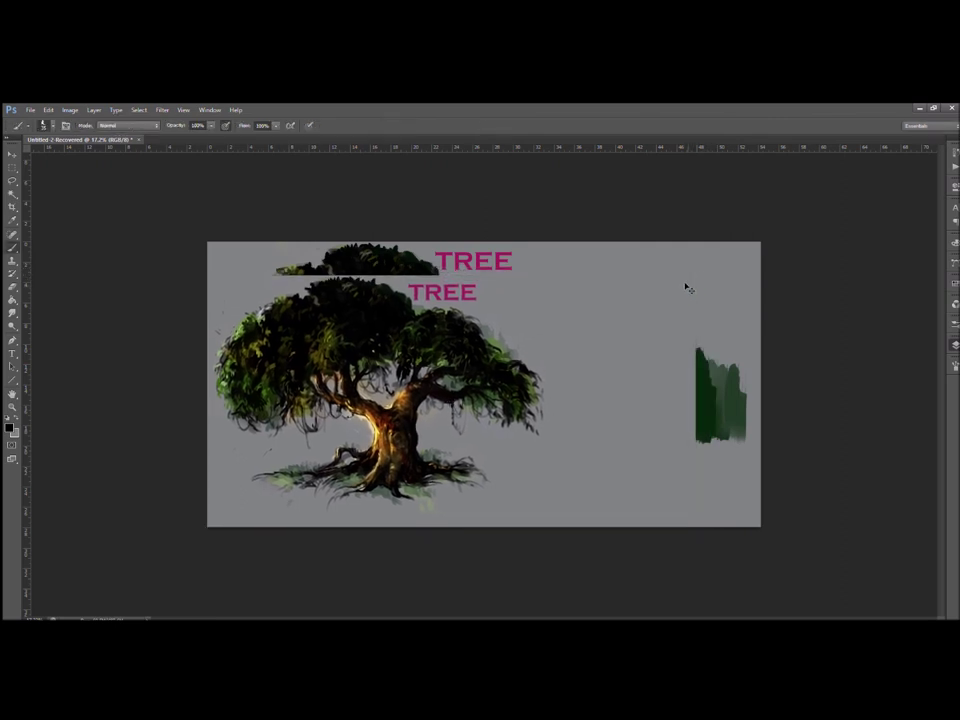
key("ctrl+z")
Lasso the whole tree, copy it to a new layer, scale the copy to about 62% and place it beside the original
key("l")
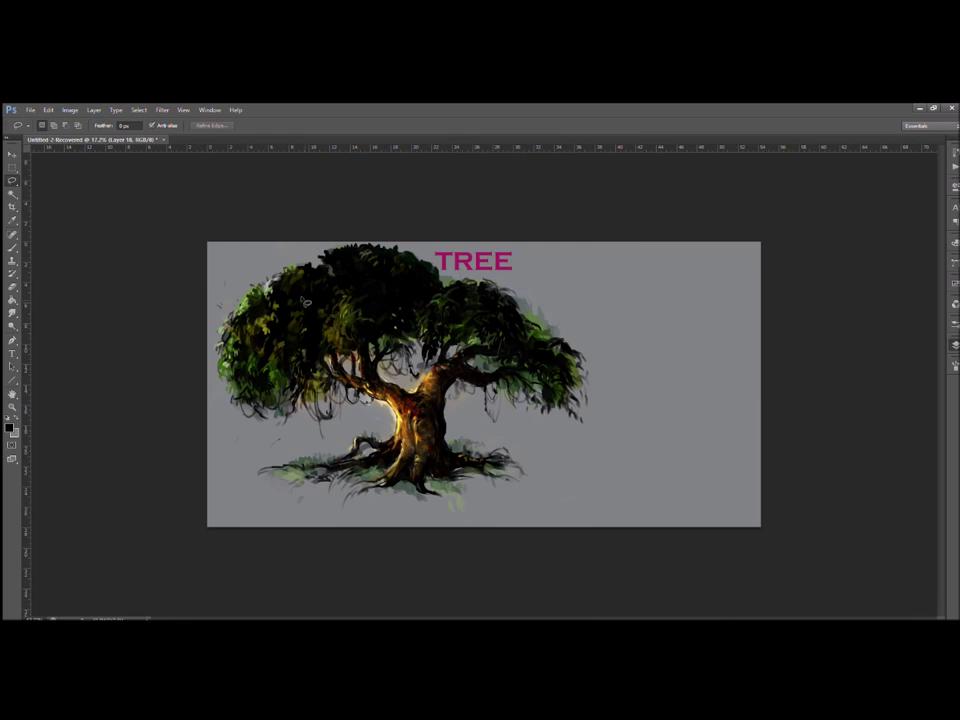
mouse_move(289, 238)
left_mouse_down()
mouse_move(625, 328)
mouse_move(398, 523)
mouse_move(103, 392)
mouse_move(135, 422)
left_mouse_up()
key("ctrl+j")
key("ctrl+z")
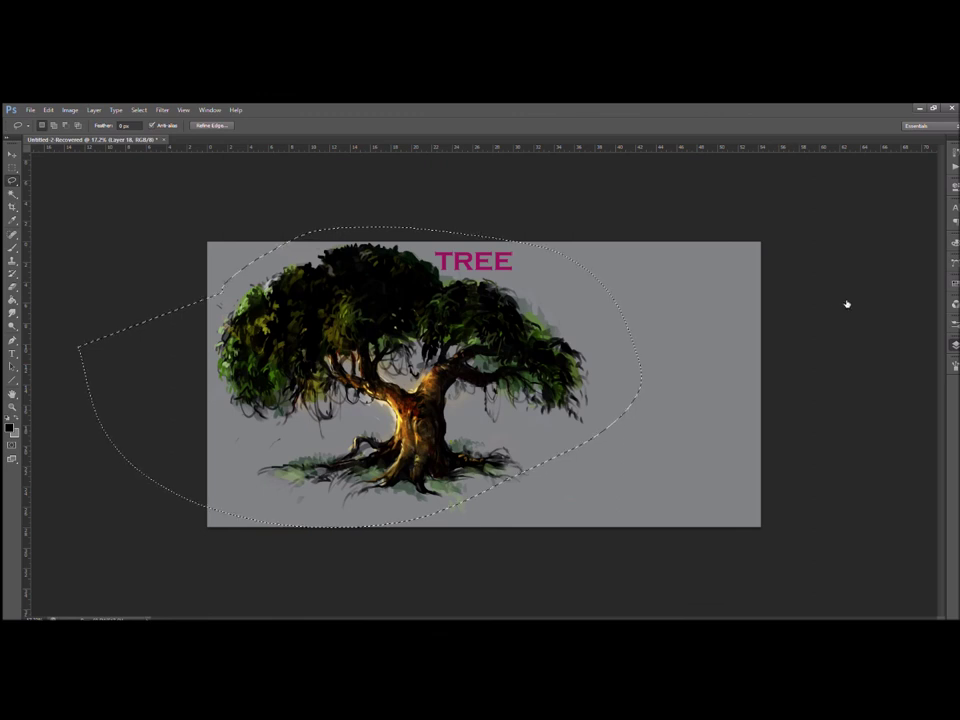
key("ctrl+j")
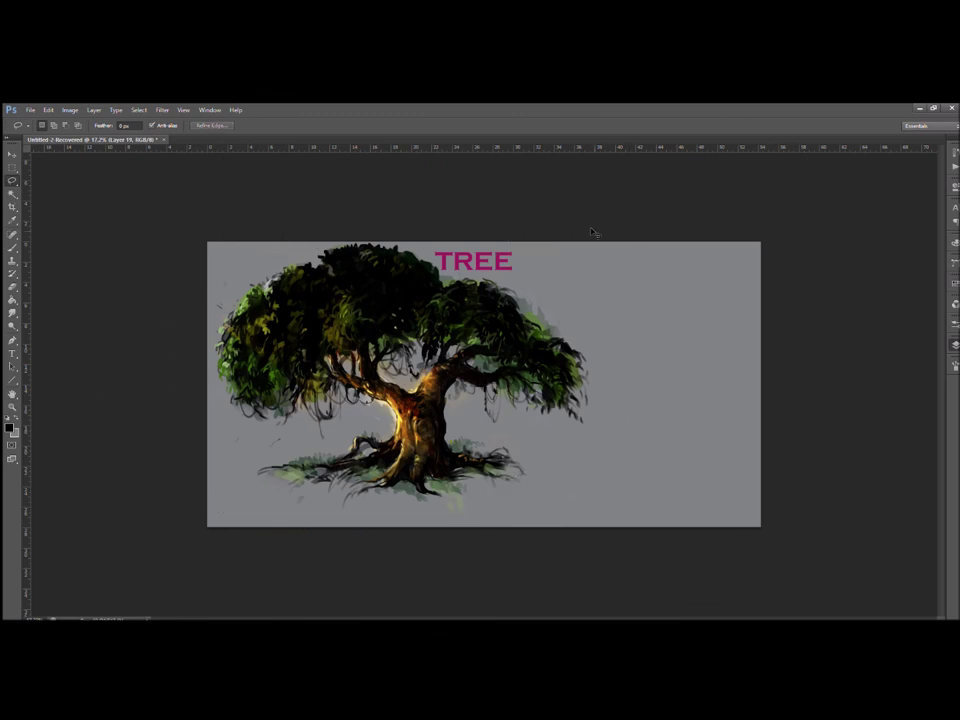
key("ctrl+t")
left_click_drag(383, 300, 664, 300)
left_click_drag(486, 243, 653, 351)
left_click_drag(729, 393, 576, 362)
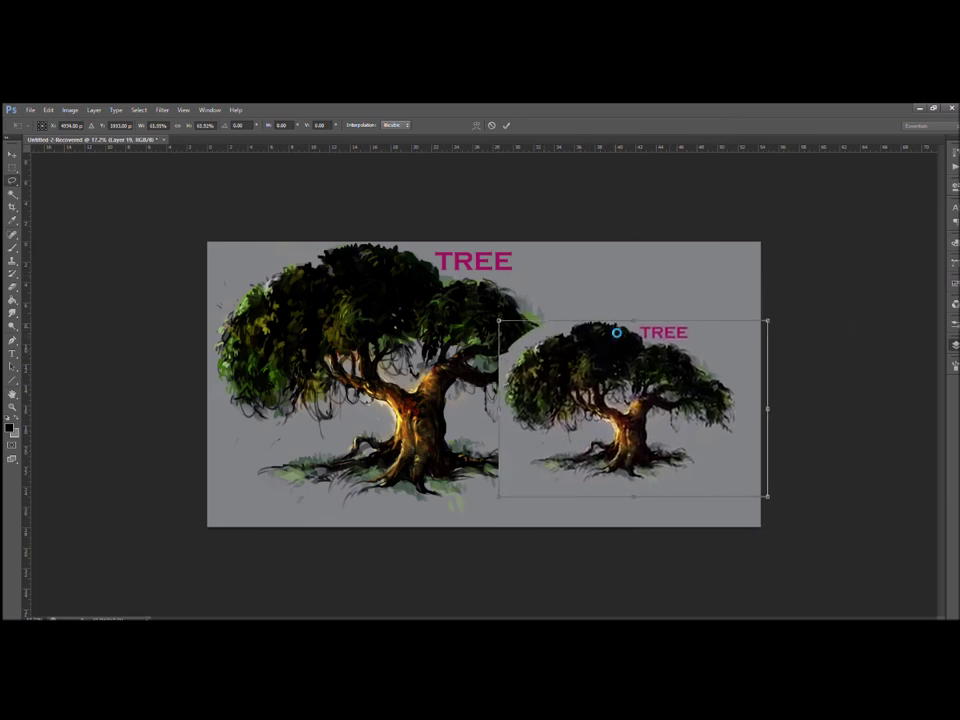
key("Return")
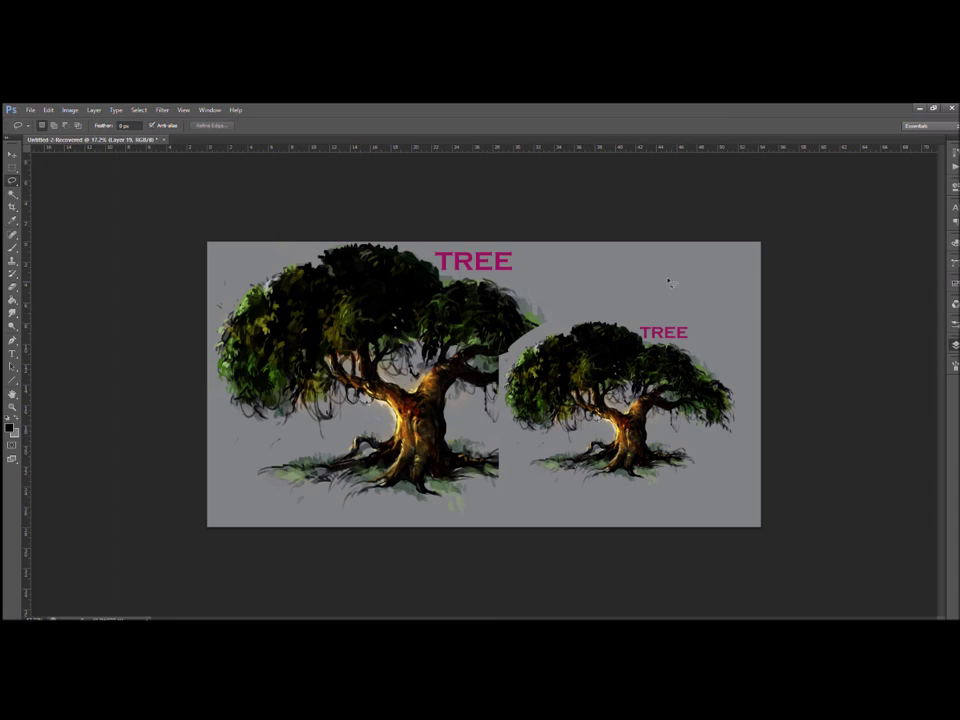
Scale the tree copy by a further 56% or so and move it into the empty area's upper part
key("ctrl+t")
left_click_drag(767, 320, 650, 398)
left_click_drag(631, 461, 730, 333)
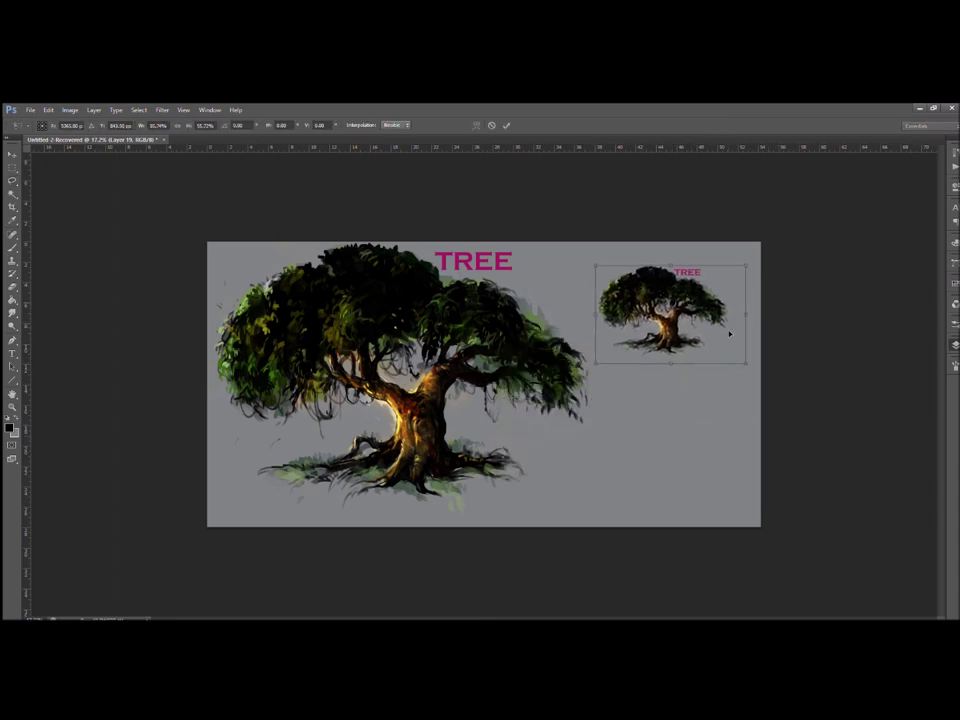
key("Return")
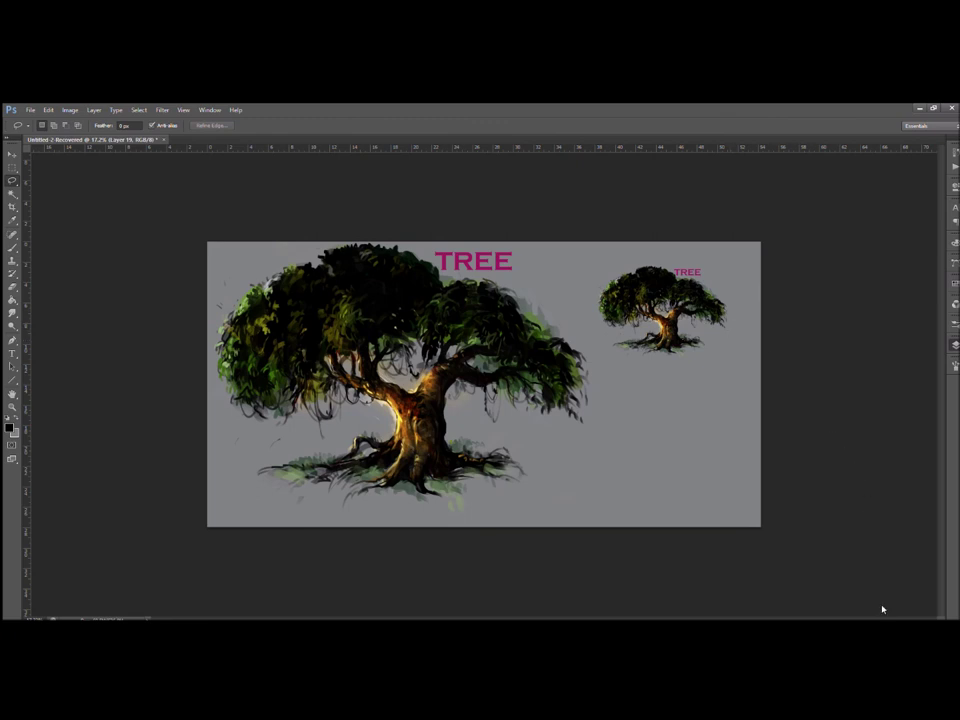
Try a Black & White adjustment layer over the painting, then undo it
left_click(901, 509)
left_click(887, 426)
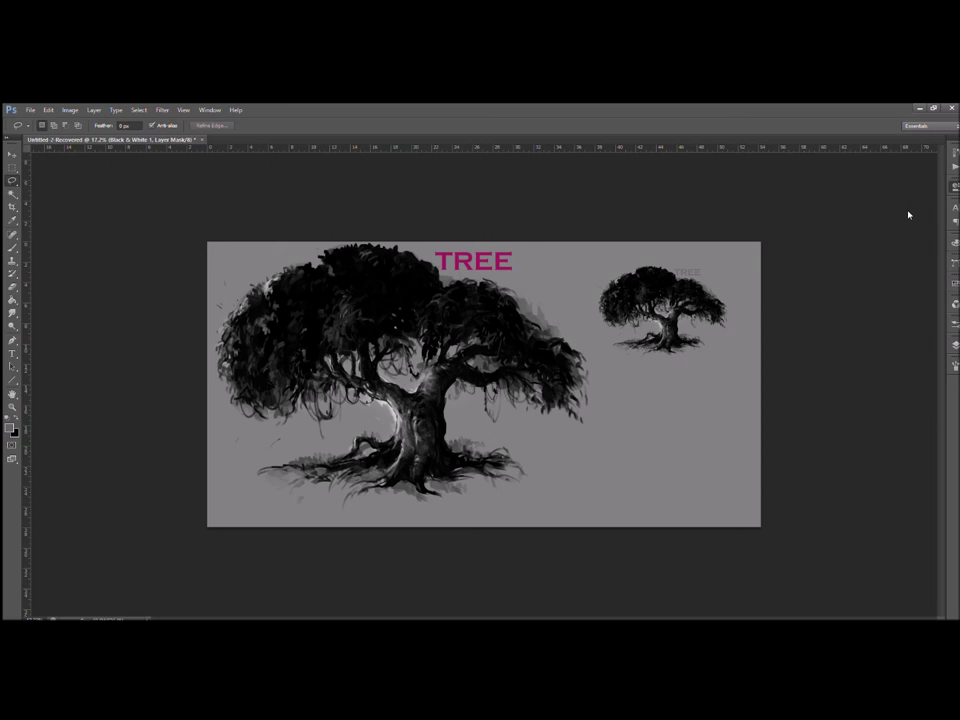
key("ctrl+z")
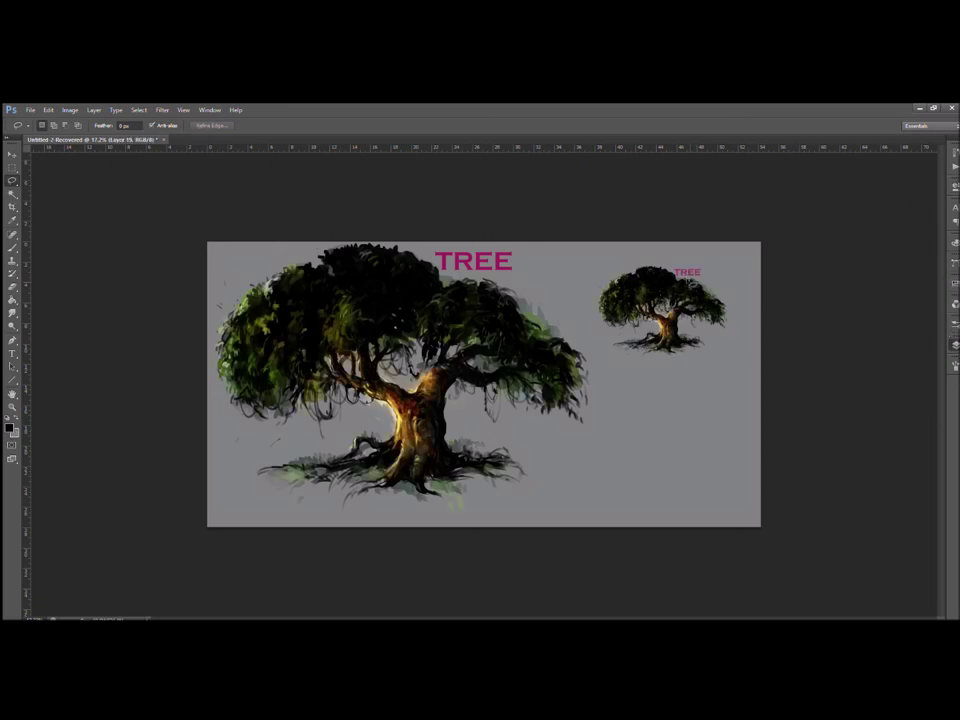
Frame the small tree copy with a rectangular selection, deselect it, and undo back to a canvas without the copy
left_click(11, 167)
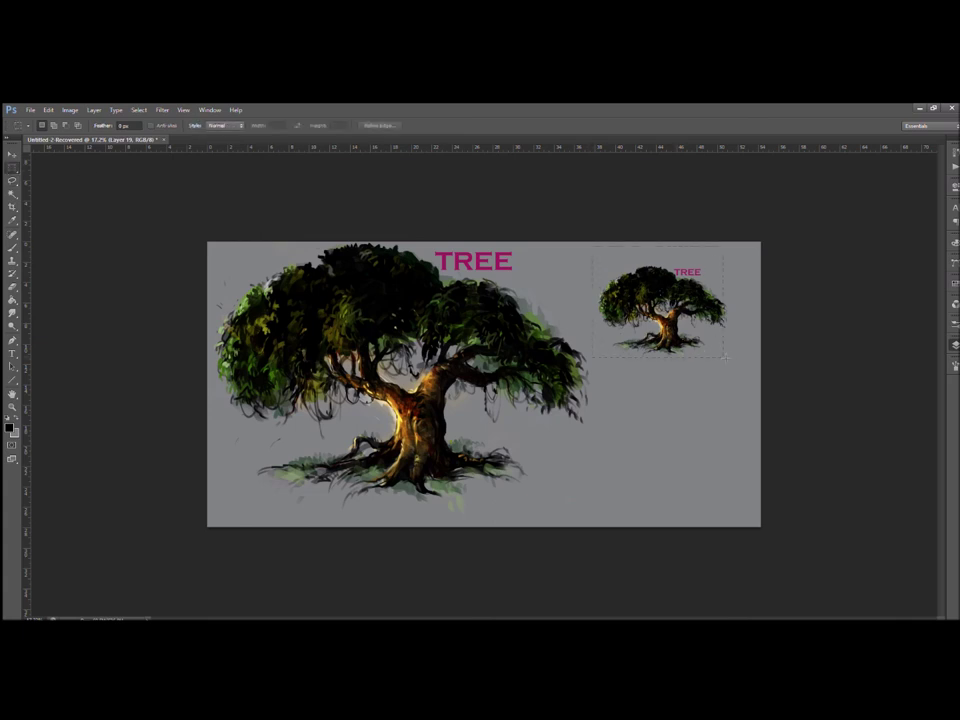
left_click_drag(593, 247, 733, 363)
key("ctrl+d")
key("ctrl+z")
key("ctrl+z")
key("ctrl+z")
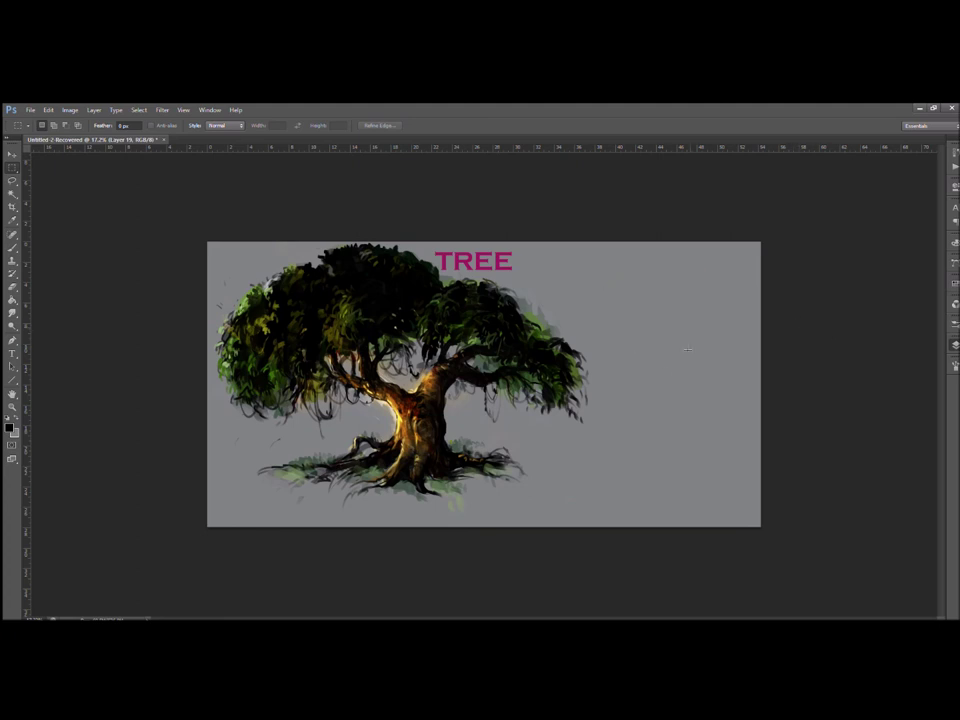
Add a new layer and block in the forked main branches of a second tree with dark brown sampled from the first trunk
key("ctrl+plus")
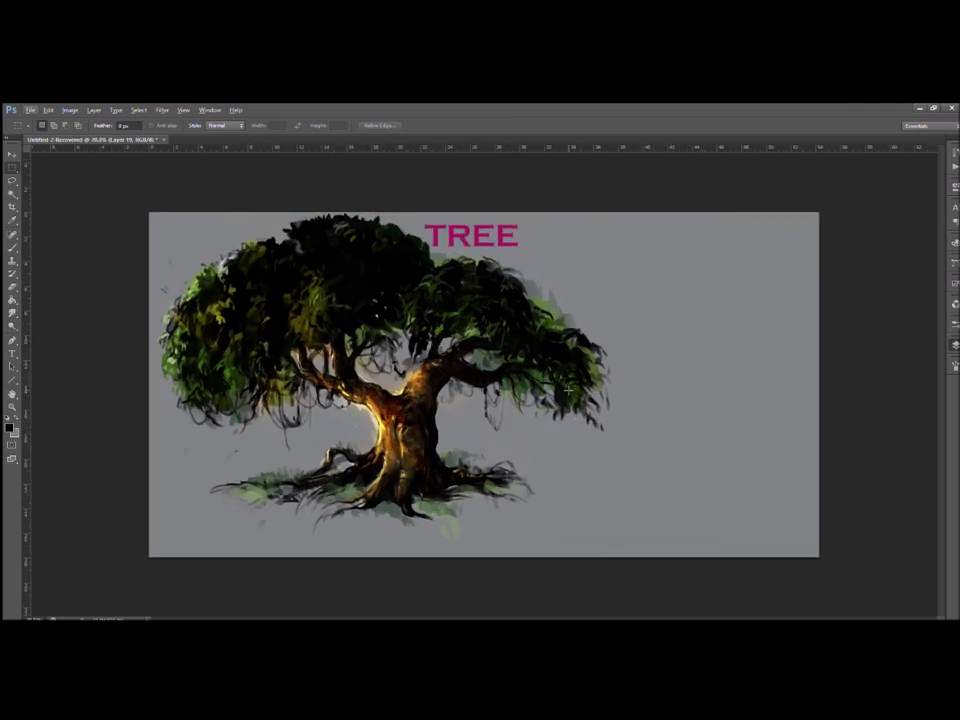
key("b")
key("ctrl+shift+alt+n")
left_click(411, 403, "alt")
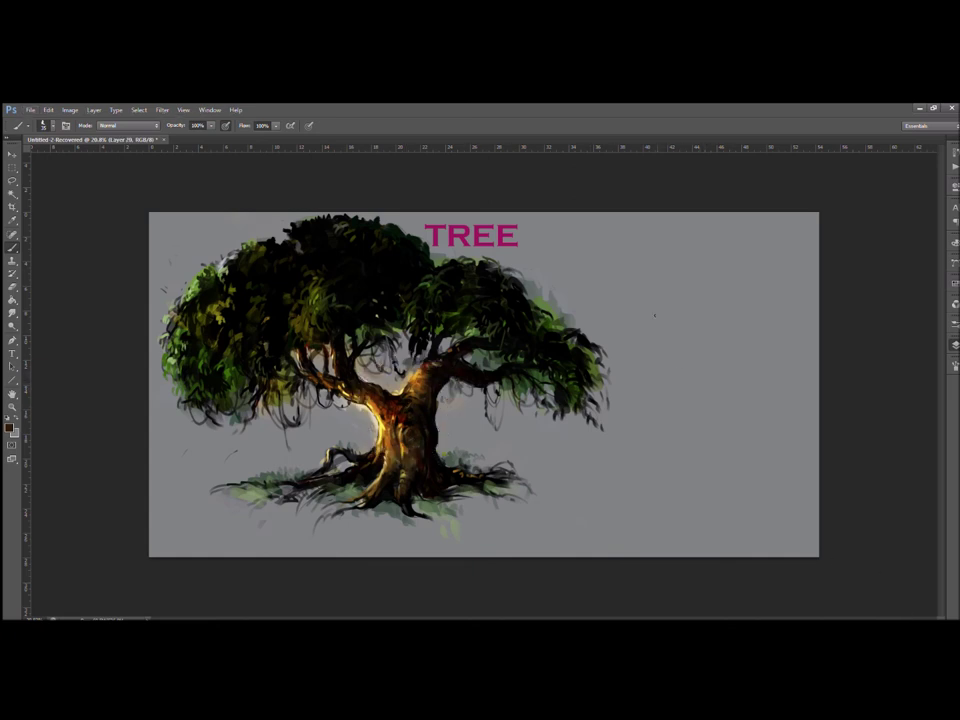
mouse_move(621, 316)
left_mouse_down()
mouse_move(636, 358)
mouse_move(674, 378)
left_mouse_up()
left_click_drag(608, 278, 643, 360)
mouse_move(643, 355)
left_mouse_down()
mouse_move(651, 292)
mouse_move(672, 284)
left_mouse_up()
mouse_move(666, 368)
left_mouse_down()
mouse_move(648, 310)
mouse_move(673, 371)
mouse_move(700, 379)
mouse_move(738, 321)
mouse_move(762, 318)
mouse_move(721, 349)
mouse_move(732, 331)
mouse_move(717, 356)
mouse_move(725, 342)
mouse_move(755, 333)
mouse_move(743, 340)
mouse_move(773, 345)
mouse_move(804, 322)
left_mouse_up()
mouse_move(740, 322)
left_mouse_down()
mouse_move(739, 277)
mouse_move(763, 257)
mouse_move(788, 312)
mouse_move(810, 269)
left_mouse_up()
mouse_move(792, 295)
left_mouse_down()
mouse_move(775, 319)
mouse_move(751, 327)
left_mouse_up()
mouse_move(754, 319)
left_mouse_down()
mouse_move(788, 305)
mouse_move(811, 265)
left_mouse_up()
mouse_move(714, 344)
left_mouse_down()
mouse_move(710, 395)
mouse_move(731, 416)
left_mouse_up()
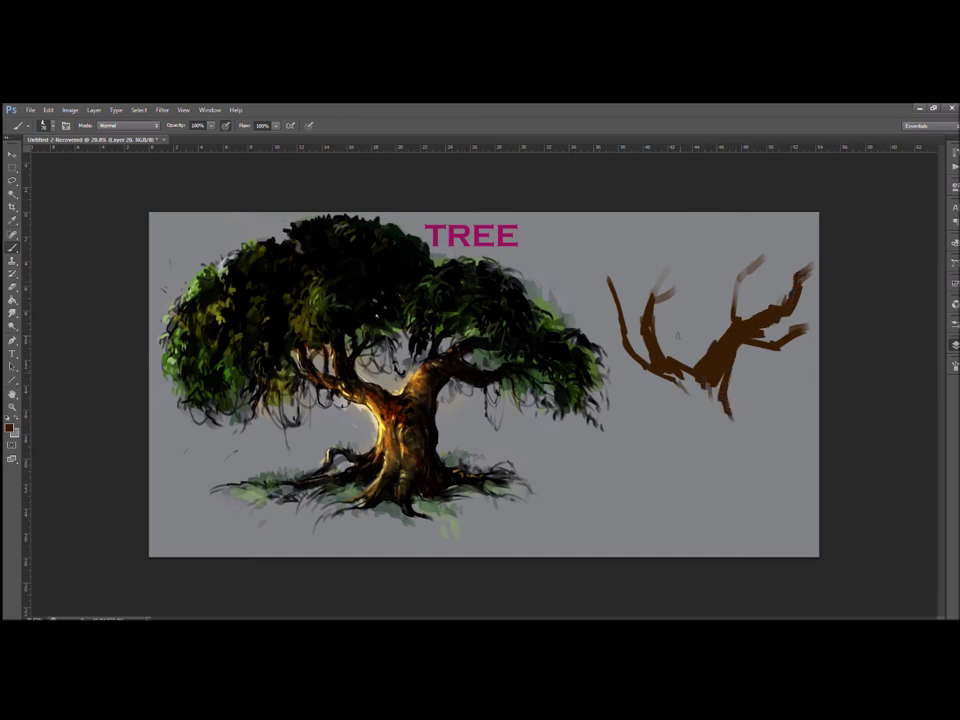
Add longer outer and upper branches to the second tree and thicken its left limb towards the fork
left_click_drag(655, 365, 572, 275)
mouse_move(656, 365)
left_mouse_down()
mouse_move(699, 397)
mouse_move(704, 389)
left_mouse_up()
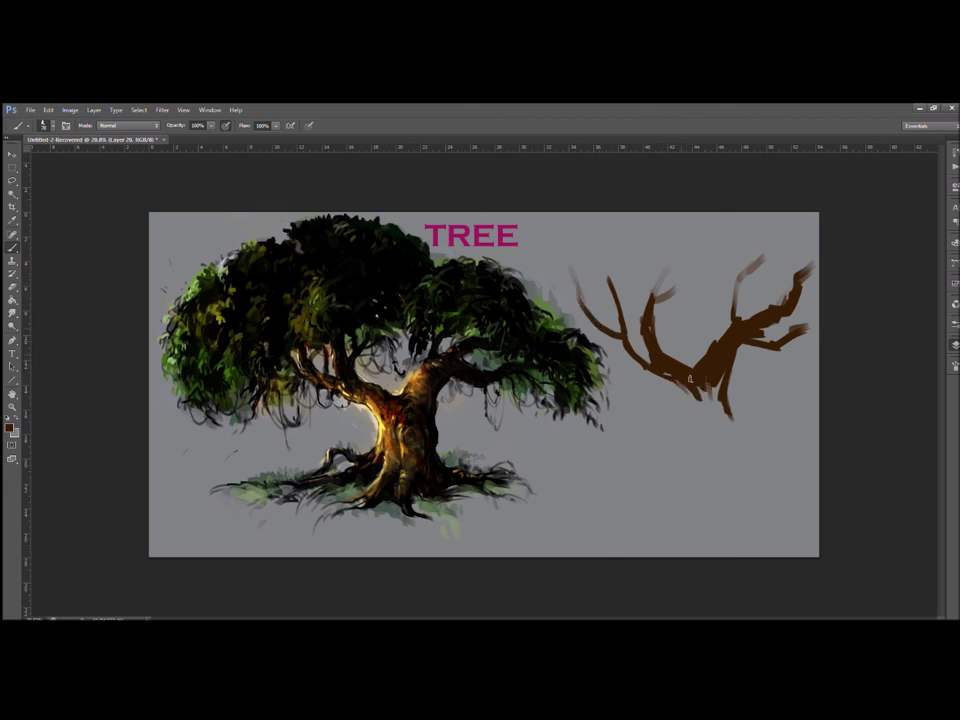
mouse_move(648, 311)
left_mouse_down()
mouse_move(708, 238)
mouse_move(735, 292)
mouse_move(731, 316)
mouse_move(741, 270)
mouse_move(733, 323)
mouse_move(739, 270)
mouse_move(788, 223)
left_mouse_up()
Outline the second tree's curved trunk down to a flared base and fill it with broad brown strokes
mouse_move(727, 329)
left_mouse_down()
mouse_move(702, 350)
mouse_move(700, 391)
mouse_move(719, 367)
mouse_move(723, 383)
mouse_move(729, 357)
mouse_move(729, 410)
mouse_move(746, 420)
mouse_move(703, 410)
mouse_move(706, 442)
left_mouse_up()
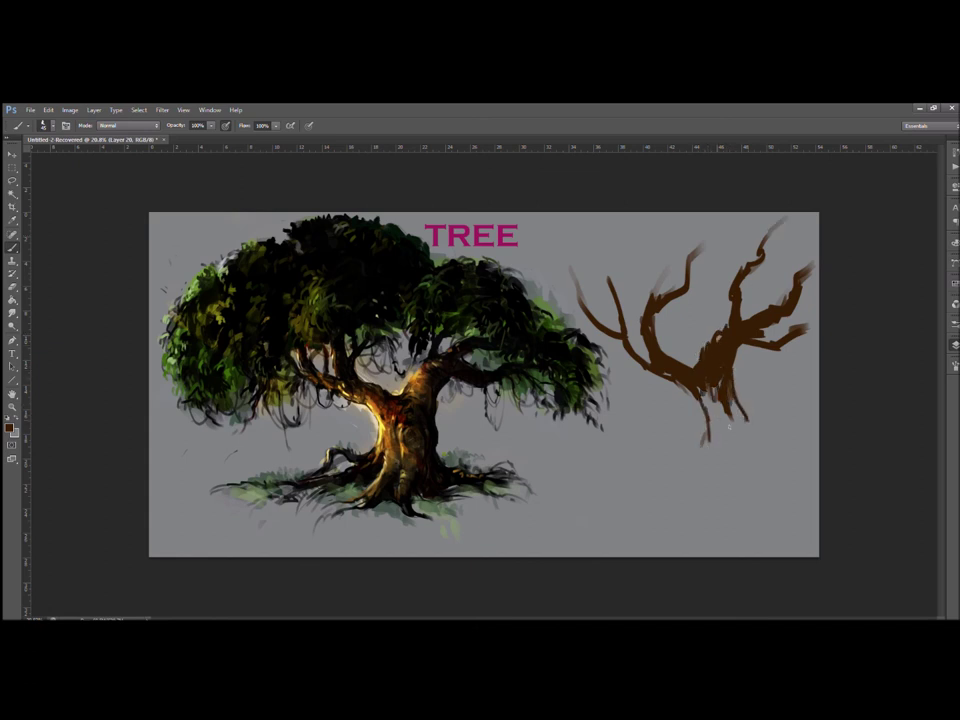
left_click_drag(733, 380, 748, 452)
mouse_move(708, 412)
left_mouse_down()
mouse_move(702, 450)
mouse_move(670, 482)
left_mouse_up()
left_click_drag(750, 442, 723, 484)
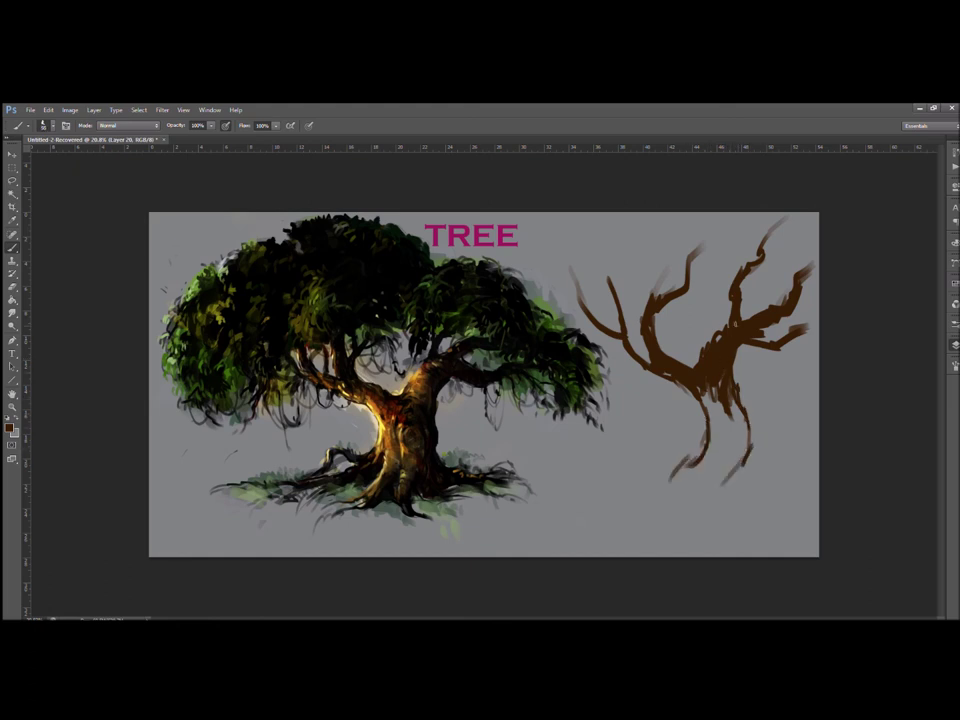
left_click_drag(738, 277, 734, 232)
mouse_move(718, 340)
left_mouse_down()
mouse_move(713, 402)
mouse_move(738, 411)
mouse_move(725, 442)
mouse_move(715, 440)
mouse_move(734, 424)
mouse_move(741, 445)
mouse_move(745, 438)
mouse_move(683, 477)
mouse_move(713, 484)
mouse_move(737, 467)
mouse_move(729, 482)
mouse_move(705, 490)
mouse_move(695, 476)
mouse_move(738, 448)
mouse_move(734, 494)
mouse_move(700, 481)
mouse_move(673, 493)
mouse_move(690, 464)
mouse_move(724, 454)
mouse_move(737, 433)
mouse_move(726, 465)
mouse_move(672, 490)
mouse_move(664, 483)
mouse_move(692, 506)
left_mouse_up()
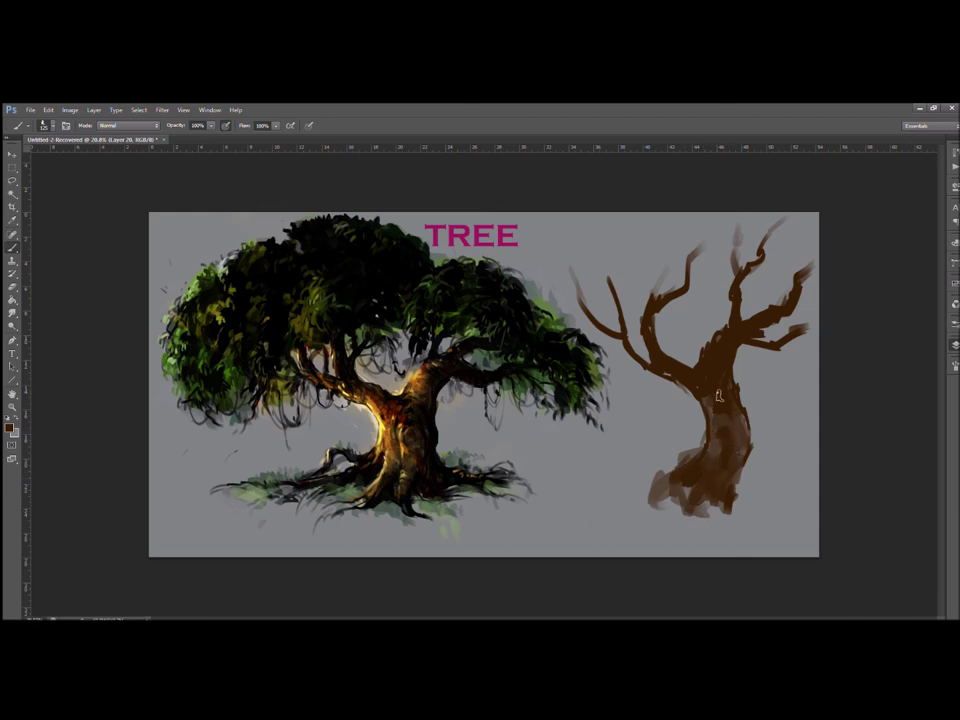
left_click(696, 439, "alt")
left_click_drag(698, 446, 660, 471)
Shade the left limb and the fork of the second tree with black sampled from the large tree's foliage
left_click(349, 278, "alt")
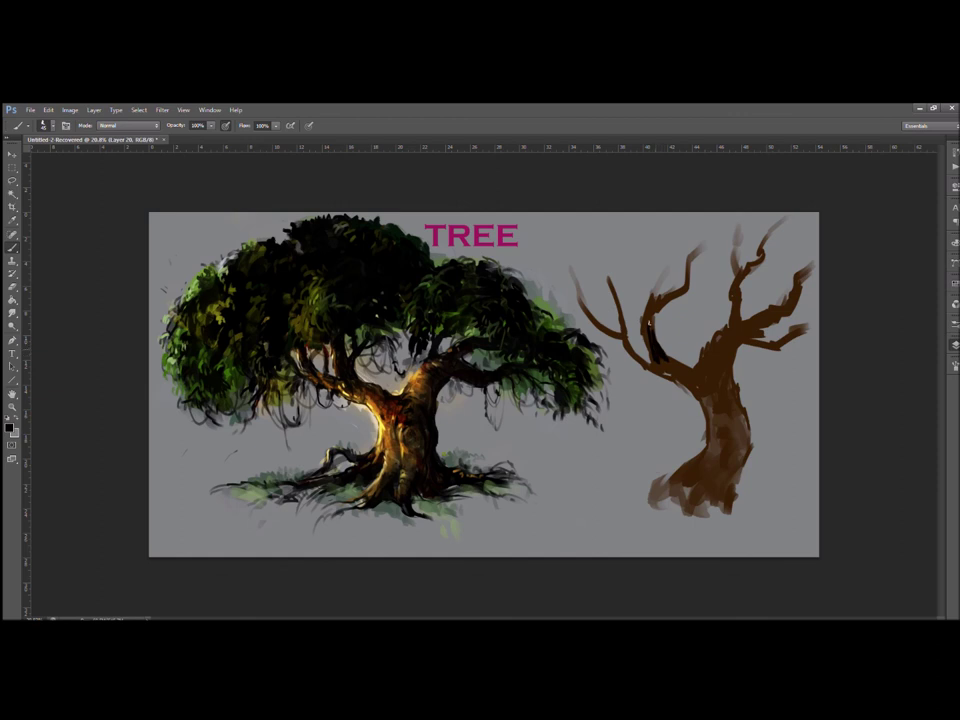
mouse_move(655, 359)
left_mouse_down()
mouse_move(690, 370)
mouse_move(710, 400)
mouse_move(731, 347)
mouse_move(716, 392)
left_mouse_up()
mouse_move(735, 346)
left_mouse_down()
mouse_move(728, 367)
mouse_move(742, 344)
mouse_move(728, 348)
mouse_move(738, 329)
mouse_move(727, 323)
mouse_move(722, 372)
mouse_move(731, 387)
left_mouse_up()
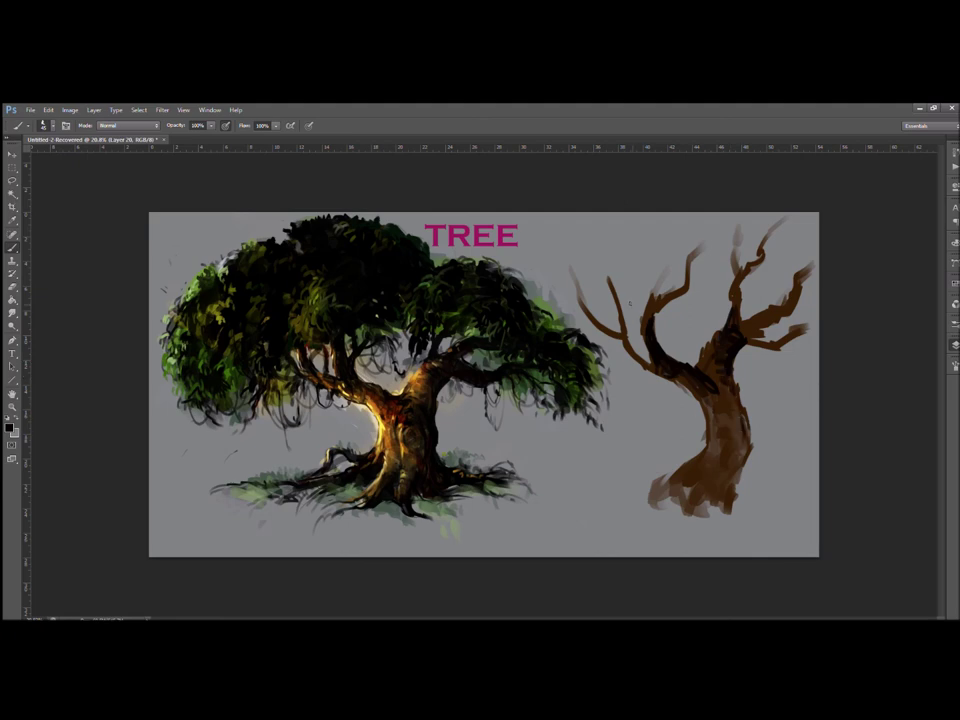
Paint a thin brown twig on the second tree's left branch and a dark hanging twig under its right branch
left_click(626, 312, "alt")
mouse_move(628, 312)
left_mouse_down()
mouse_move(634, 276)
mouse_move(623, 251)
left_mouse_up()
left_click(729, 343, "alt")
left_click_drag(761, 352, 788, 392)
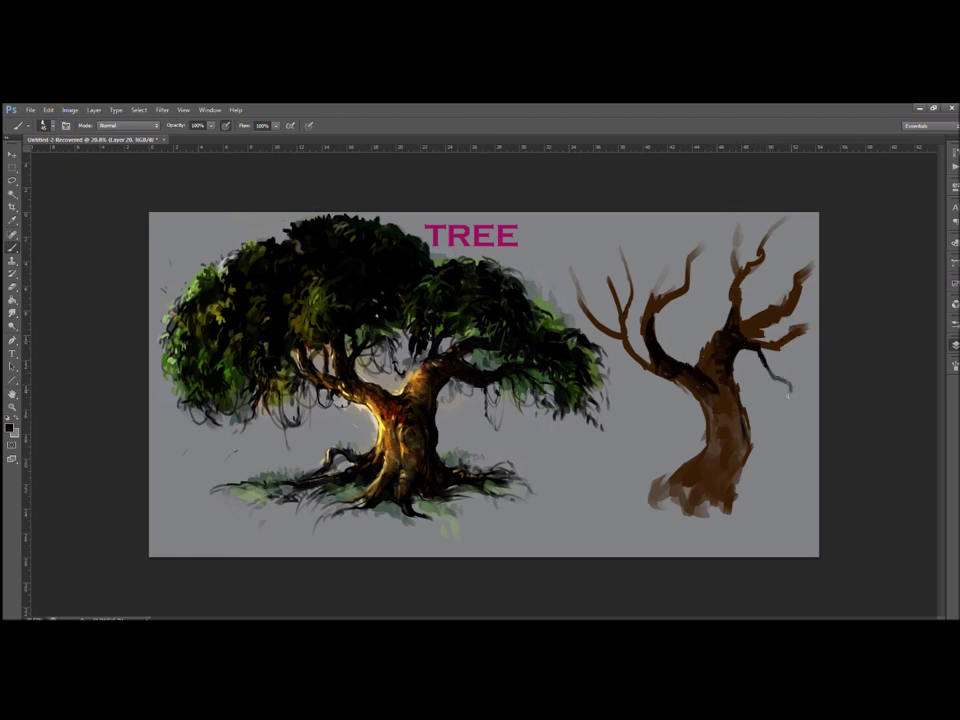
Add dark bark bands across the second tree's trunk and shade its right edge down to the base
mouse_move(731, 426)
left_mouse_down()
mouse_move(774, 390)
mouse_move(777, 416)
mouse_move(766, 367)
mouse_move(753, 417)
mouse_move(731, 429)
mouse_move(738, 442)
mouse_move(731, 419)
mouse_move(738, 432)
mouse_move(771, 390)
mouse_move(741, 417)
mouse_move(728, 388)
left_mouse_up()
left_click(743, 425, "alt")
left_click_drag(707, 394, 735, 412)
left_click_drag(716, 421, 738, 418)
mouse_move(724, 433)
left_mouse_down()
mouse_move(736, 430)
mouse_move(752, 470)
left_mouse_up()
mouse_move(742, 461)
left_mouse_down()
mouse_move(720, 494)
mouse_move(727, 488)
left_mouse_up()
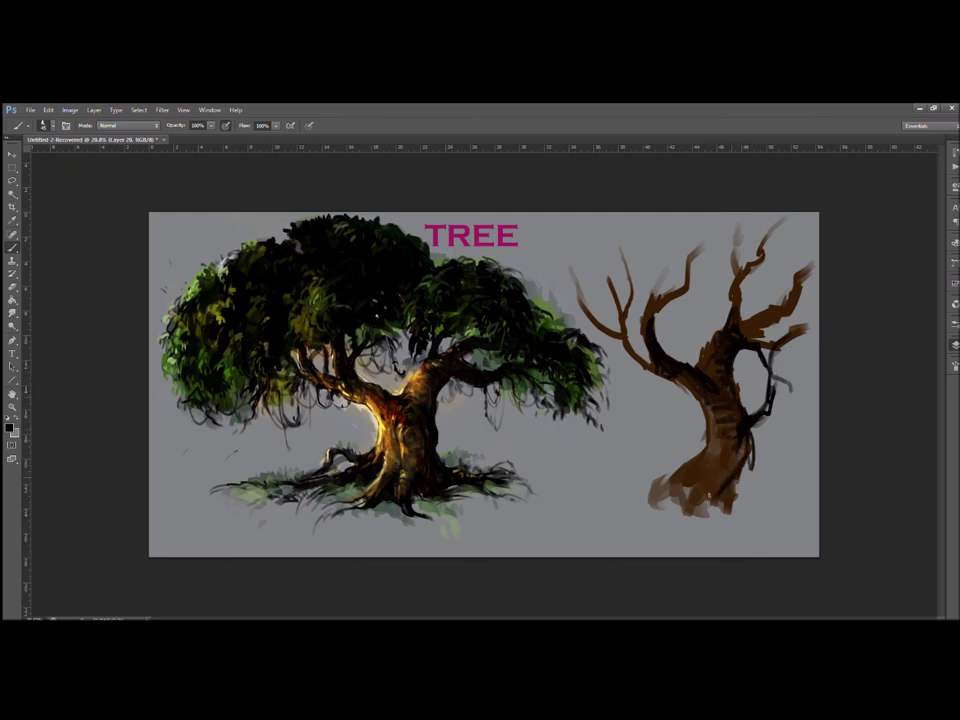
Scale the second tree to about 86% and reposition it within the canvas to the right of the large tree
scroll(705, 352, "down", 3)
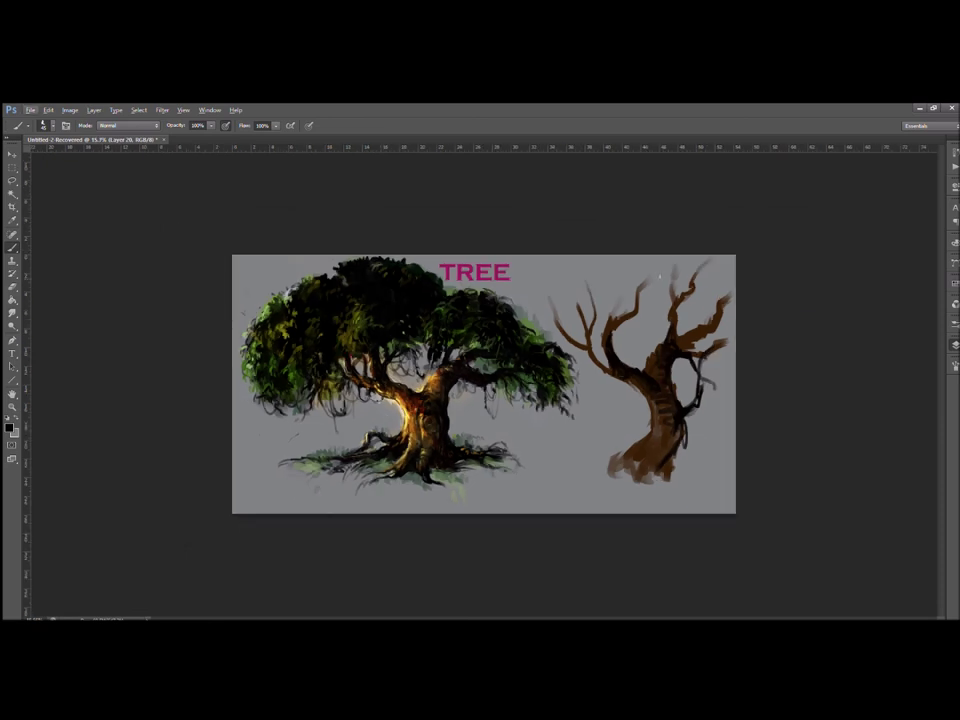
key("ctrl+t")
left_click_drag(738, 257, 707, 289)
left_click_drag(636, 388, 663, 382)
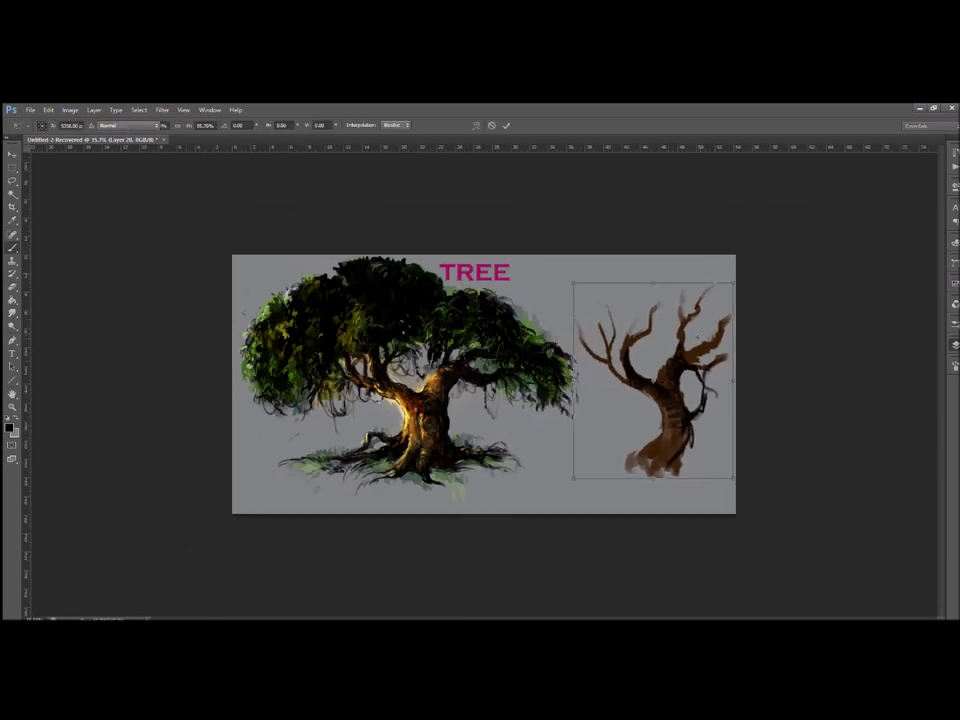
key("Return")
key("b")
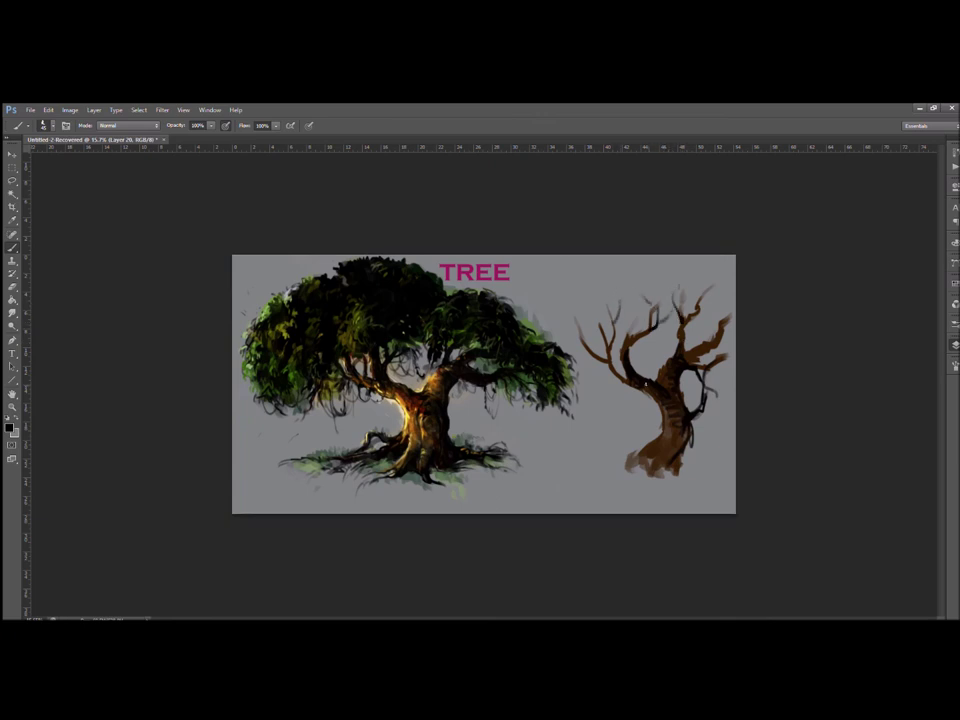
Paint dark spreading roots at the second tree's base and darken the lower trunk with sampled shadow colours
left_click_drag(652, 455, 575, 469)
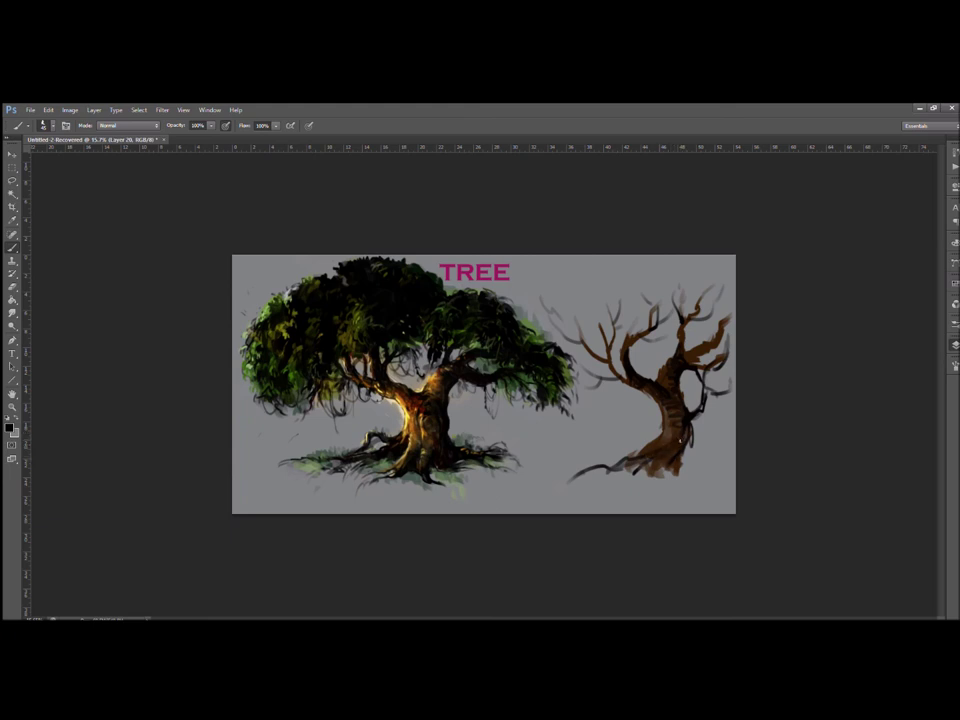
left_click(695, 474, "alt")
left_click(667, 466, "alt")
mouse_move(677, 467)
left_mouse_down()
mouse_move(715, 477)
mouse_move(677, 467)
left_mouse_up()
left_click_drag(663, 465, 648, 470)
mouse_move(636, 459)
left_mouse_down()
mouse_move(543, 465)
mouse_move(616, 459)
left_mouse_up()
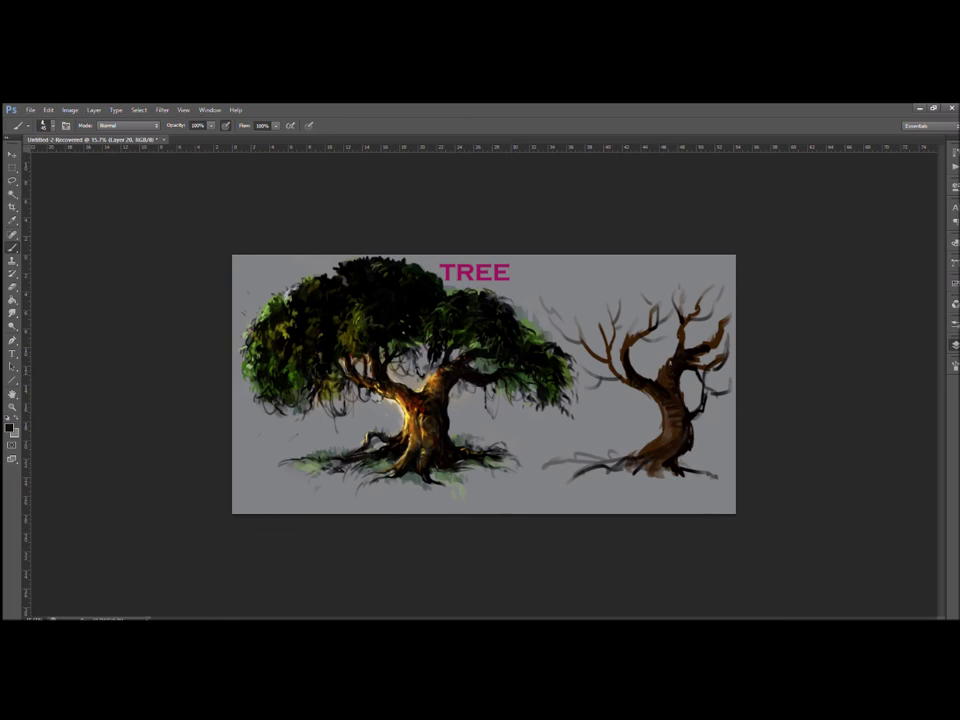
Paint out part of the second tree's right limb with the sampled background grey, and rebuild its bark in sampled brown
left_click(688, 338, "alt")
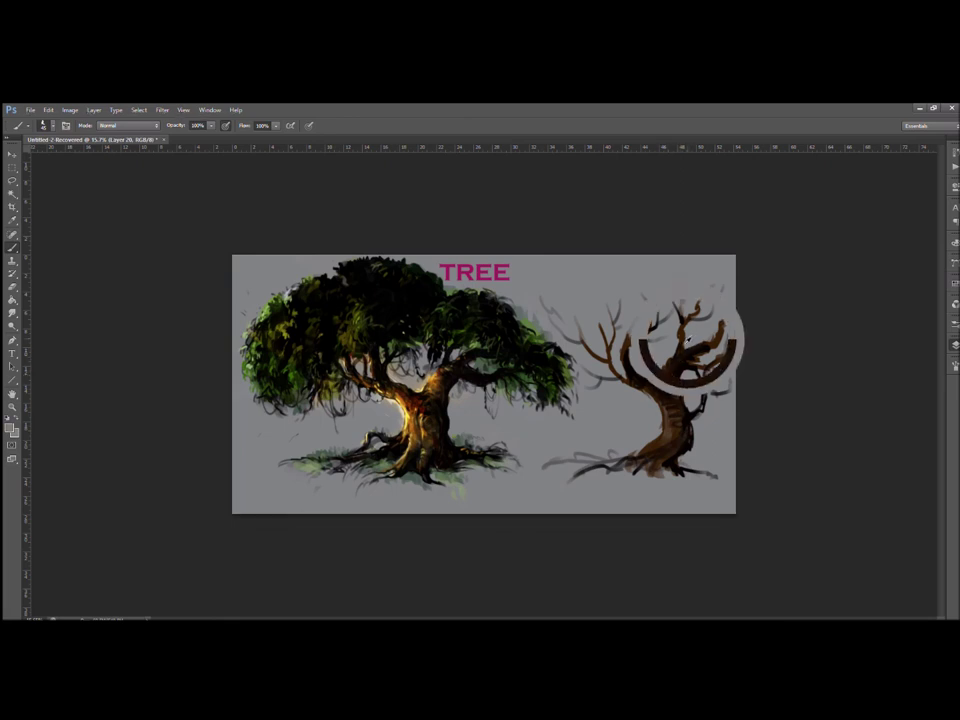
left_click(682, 346, "alt")
mouse_move(683, 343)
left_mouse_down()
mouse_move(678, 353)
mouse_move(697, 354)
mouse_move(690, 348)
left_mouse_up()
left_click(690, 350, "alt")
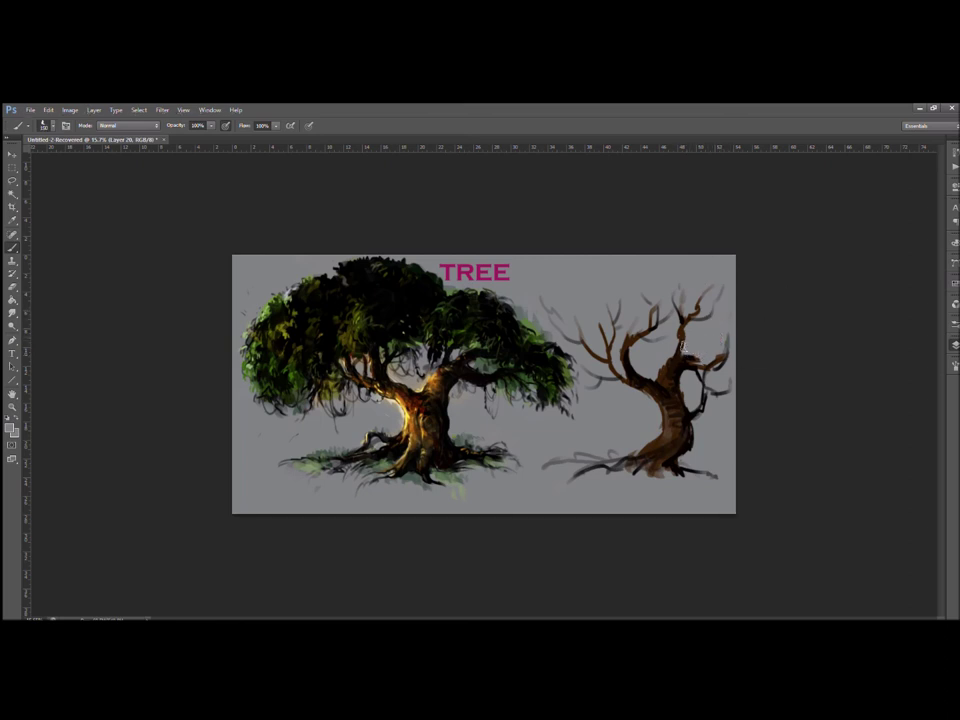
left_click(687, 360, "alt")
left_click_drag(688, 361, 704, 364)
Darken the second tree's right limb and upper branches with sampled dark tones, using a smaller brush
key("bracketleft")
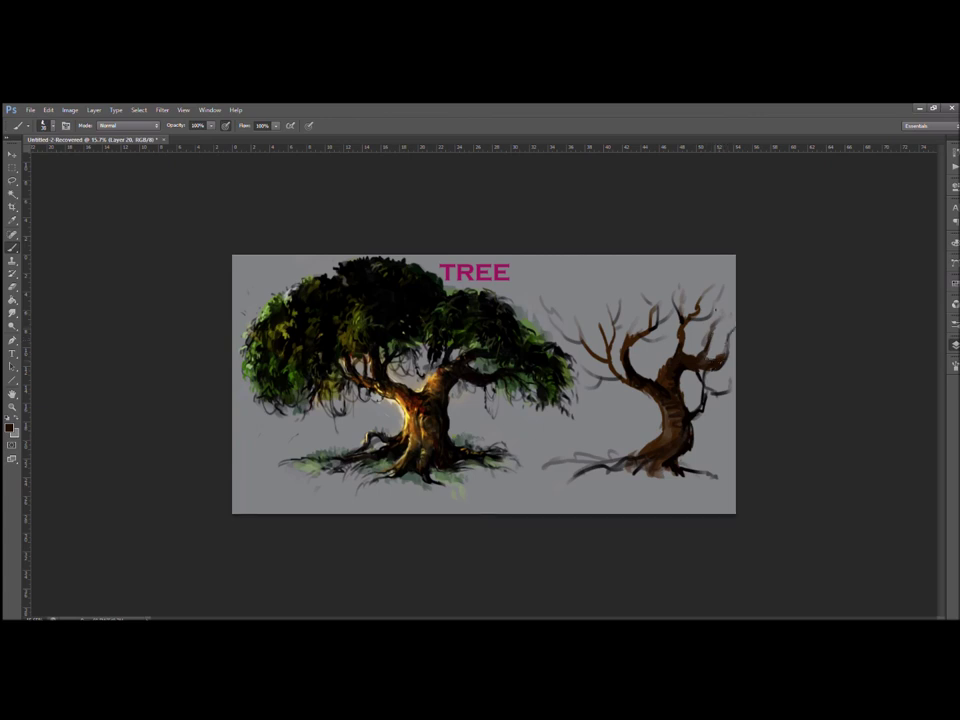
scroll(653, 377, "up", 1)
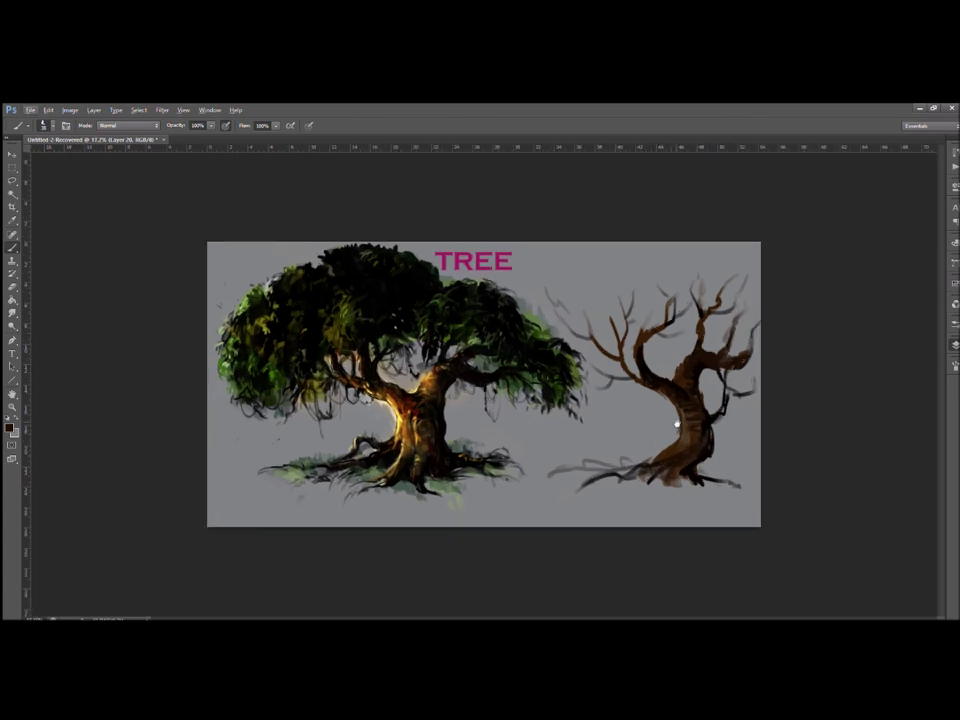
scroll(653, 396, "up", 5)
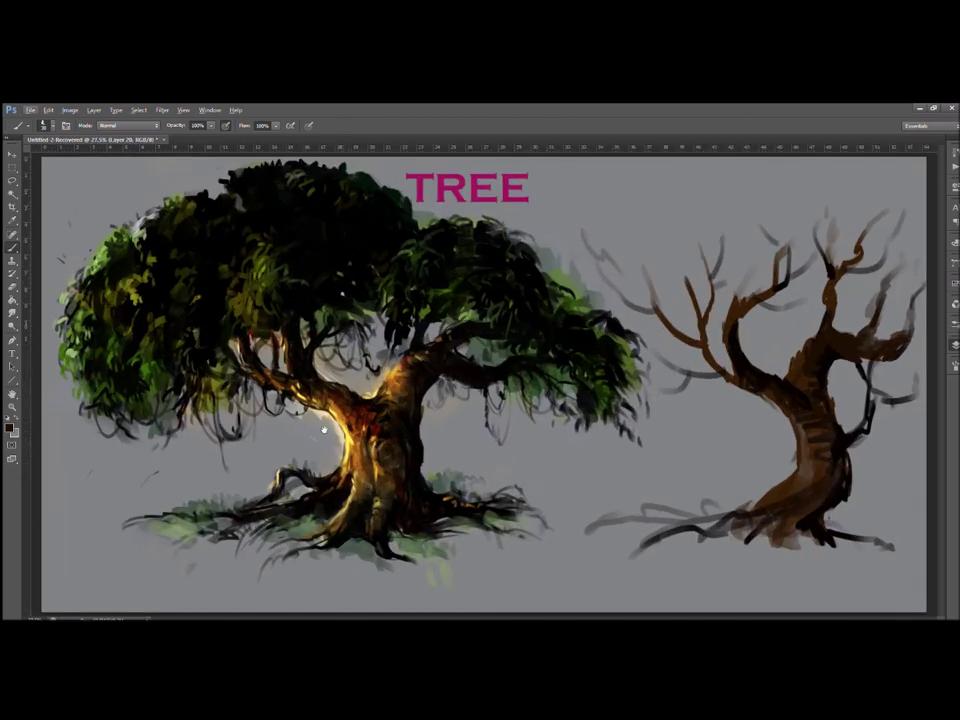
scroll(603, 405, "up", 1)
scroll(603, 405, "up", 2)
left_click_drag(668, 388, 415, 411)
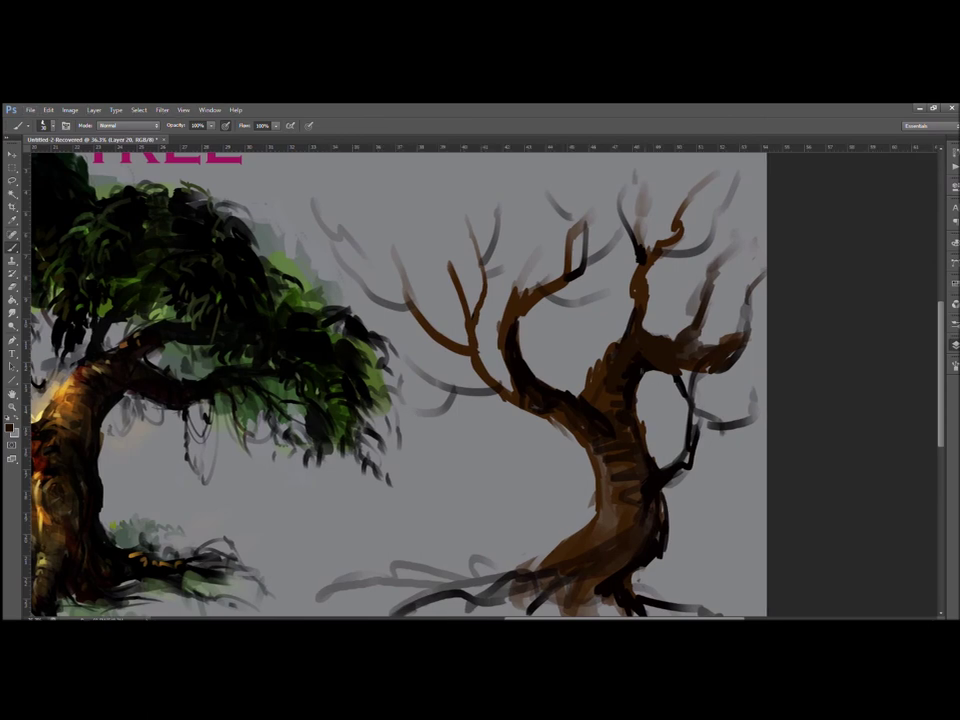
left_click(610, 342, "alt")
left_click(627, 346, "alt")
left_click_drag(601, 362, 582, 397)
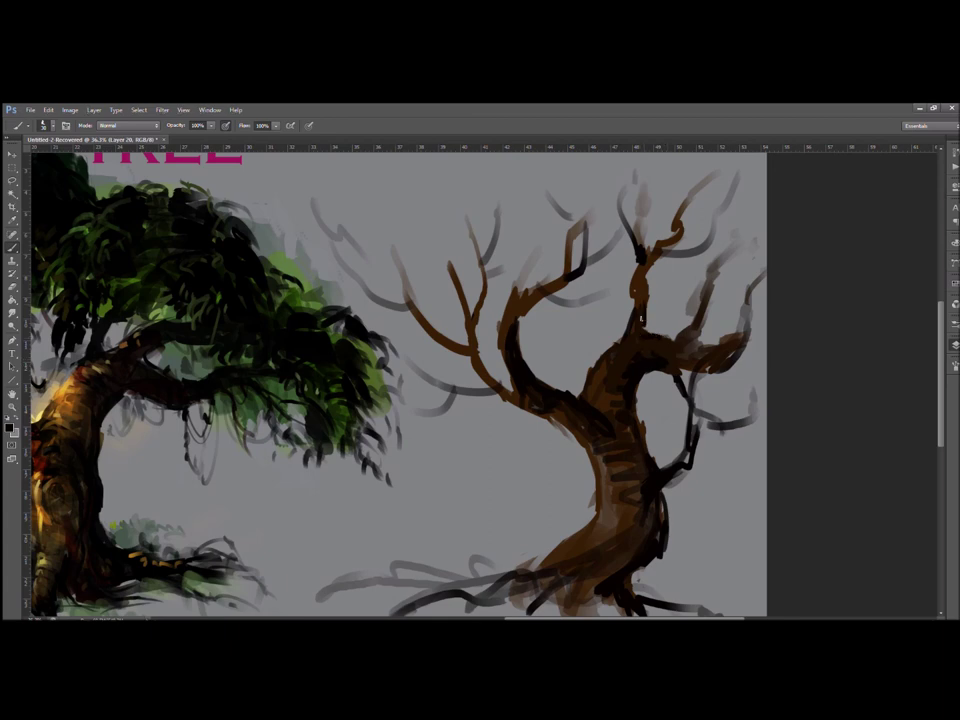
left_click_drag(645, 253, 661, 243)
mouse_move(544, 281)
left_mouse_down()
mouse_move(525, 296)
mouse_move(573, 300)
mouse_move(606, 257)
left_mouse_up()
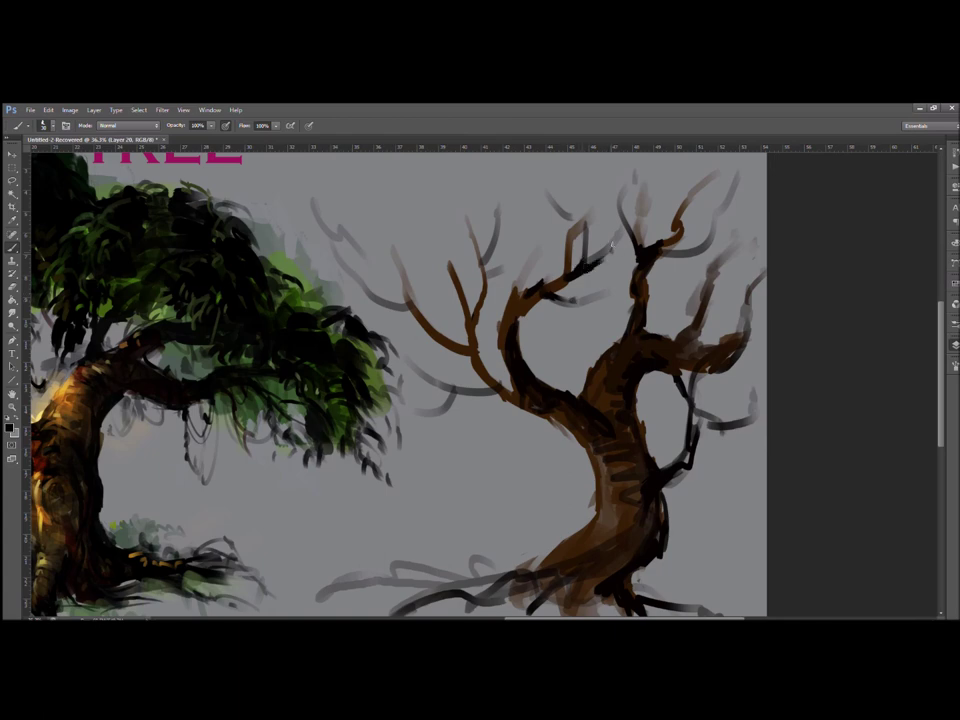
Shade the second tree's fork and trunk edges with sampled dark strokes, and add a thin root on the base's right side
mouse_move(558, 419)
left_mouse_down()
mouse_move(590, 450)
mouse_move(597, 516)
mouse_move(588, 526)
left_mouse_up()
left_click(612, 469, "alt")
mouse_move(612, 463)
left_mouse_down()
mouse_move(574, 422)
mouse_move(592, 397)
mouse_move(633, 437)
mouse_move(634, 425)
mouse_move(643, 447)
mouse_move(647, 396)
left_mouse_up()
left_click(590, 410, "alt")
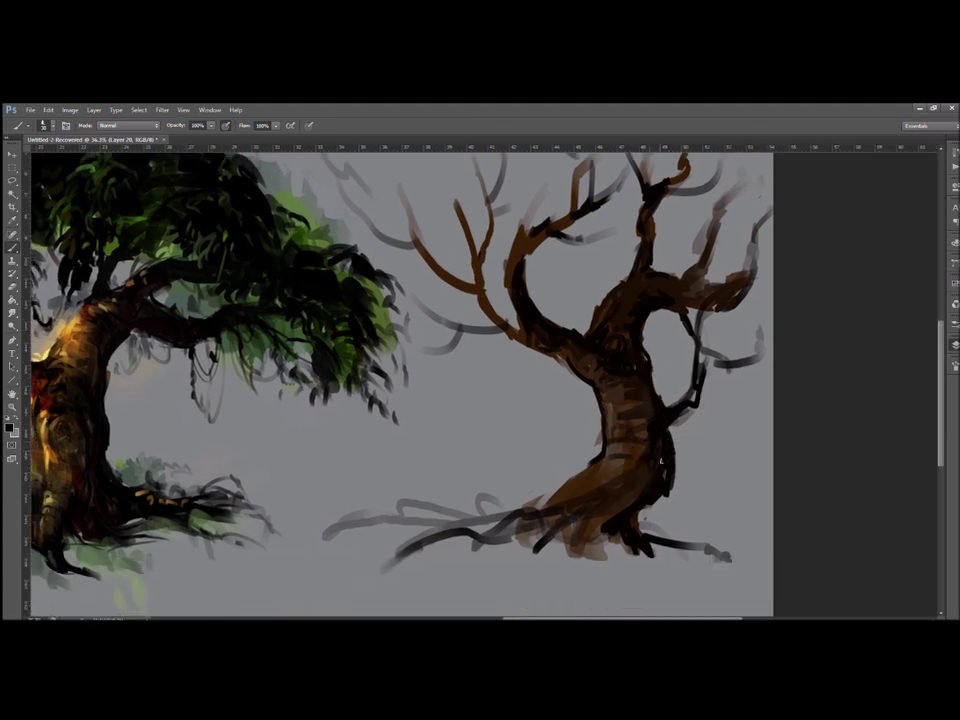
mouse_move(655, 498)
left_mouse_down()
mouse_move(658, 520)
mouse_move(687, 544)
left_mouse_up()
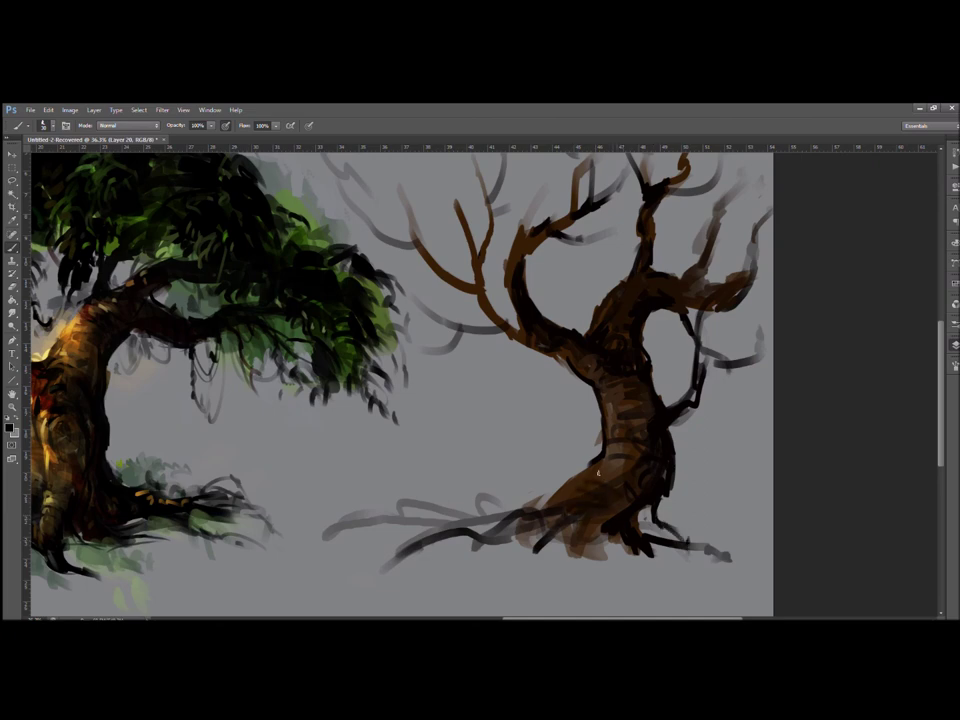
mouse_move(586, 380)
left_mouse_down()
mouse_move(600, 410)
mouse_move(597, 452)
left_mouse_up()
left_click_drag(604, 403, 616, 427)
left_click_drag(611, 378, 626, 397)
Darken the tip of the second tree's right limb, and thicken the thin branch beneath it with extra twigs
mouse_move(741, 276)
left_mouse_down()
mouse_move(730, 297)
mouse_move(755, 260)
mouse_move(763, 277)
mouse_move(772, 264)
left_mouse_up()
mouse_move(708, 306)
left_mouse_down()
mouse_move(697, 348)
mouse_move(729, 325)
mouse_move(703, 335)
mouse_move(742, 388)
left_mouse_up()
mouse_move(703, 354)
left_mouse_down()
mouse_move(694, 392)
mouse_move(663, 429)
mouse_move(672, 436)
left_mouse_up()
Paint black contour strokes along the roots spreading from the left side of the second tree's base
mouse_move(577, 493)
left_mouse_down()
mouse_move(477, 517)
mouse_move(447, 511)
mouse_move(518, 506)
left_mouse_up()
left_click_drag(508, 503, 549, 489)
left_click_drag(448, 511, 392, 524)
Paint forked black twigs on the second tree's lower left branch and a small rootlet at the right of its base
mouse_move(464, 328)
left_mouse_down()
mouse_move(506, 328)
mouse_move(478, 327)
mouse_move(456, 349)
mouse_move(433, 352)
mouse_move(408, 389)
left_mouse_up()
left_click_drag(451, 353, 439, 387)
left_click_drag(455, 327, 404, 301)
mouse_move(570, 341)
left_mouse_down()
mouse_move(540, 407)
mouse_move(540, 307)
left_mouse_up()
key("ctrl+r")
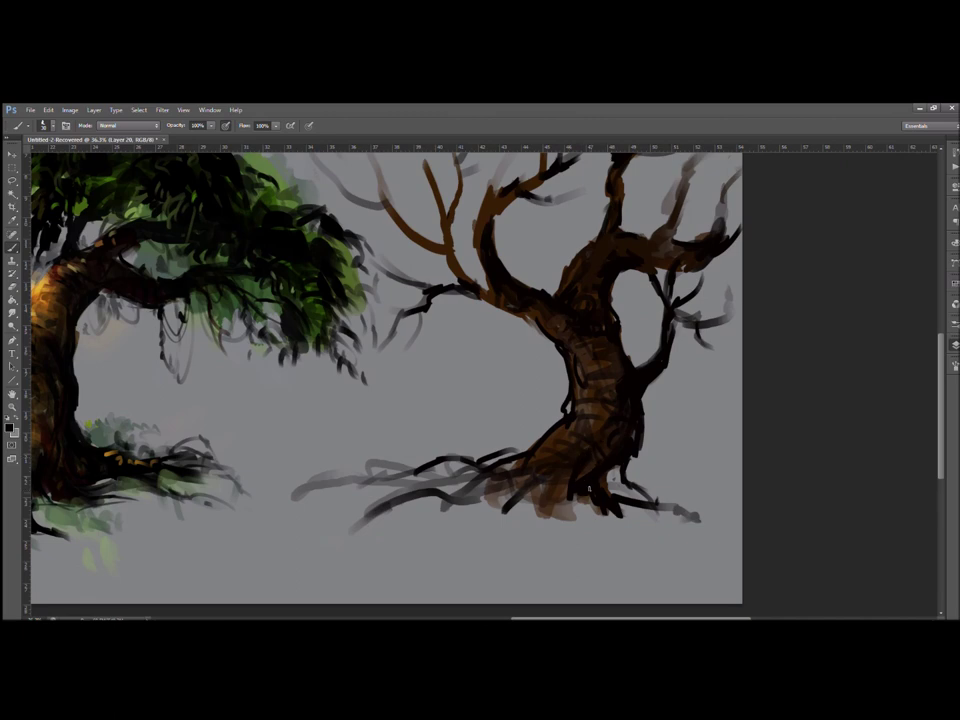
mouse_move(631, 447)
left_mouse_down()
mouse_move(647, 472)
mouse_move(680, 485)
left_mouse_up()
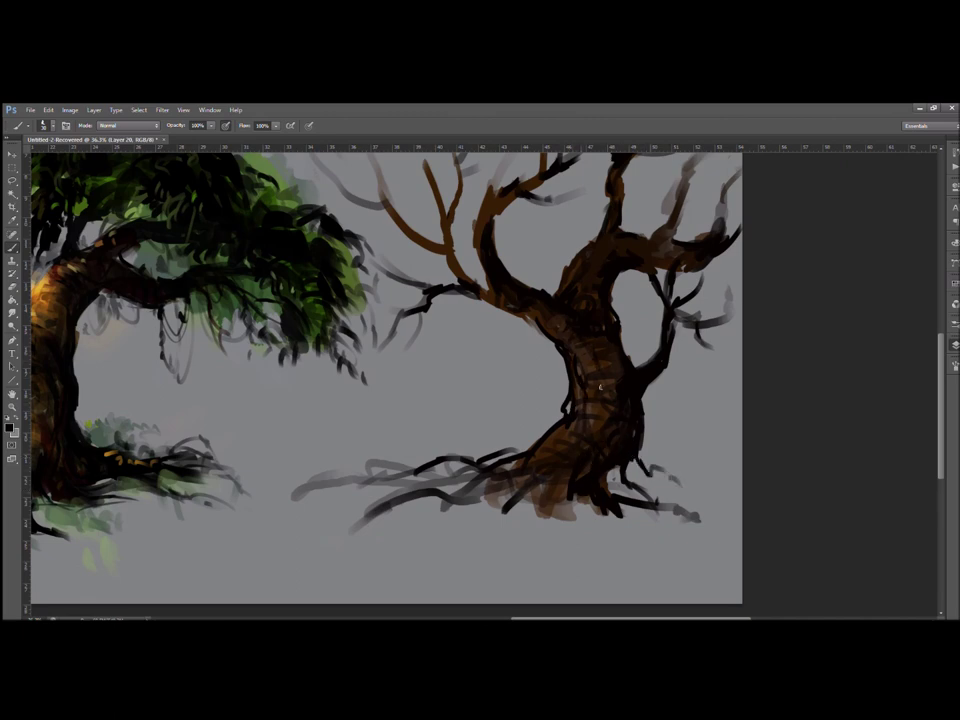
Paint thin black twigs on the second tree's upper right and middle branches
scroll(608, 430, "up", 3)
mouse_move(648, 278)
left_mouse_down()
mouse_move(696, 249)
mouse_move(694, 262)
mouse_move(731, 228)
left_mouse_up()
mouse_move(652, 250)
left_mouse_down()
mouse_move(648, 258)
mouse_move(677, 234)
left_mouse_up()
left_click_drag(556, 243, 563, 214)
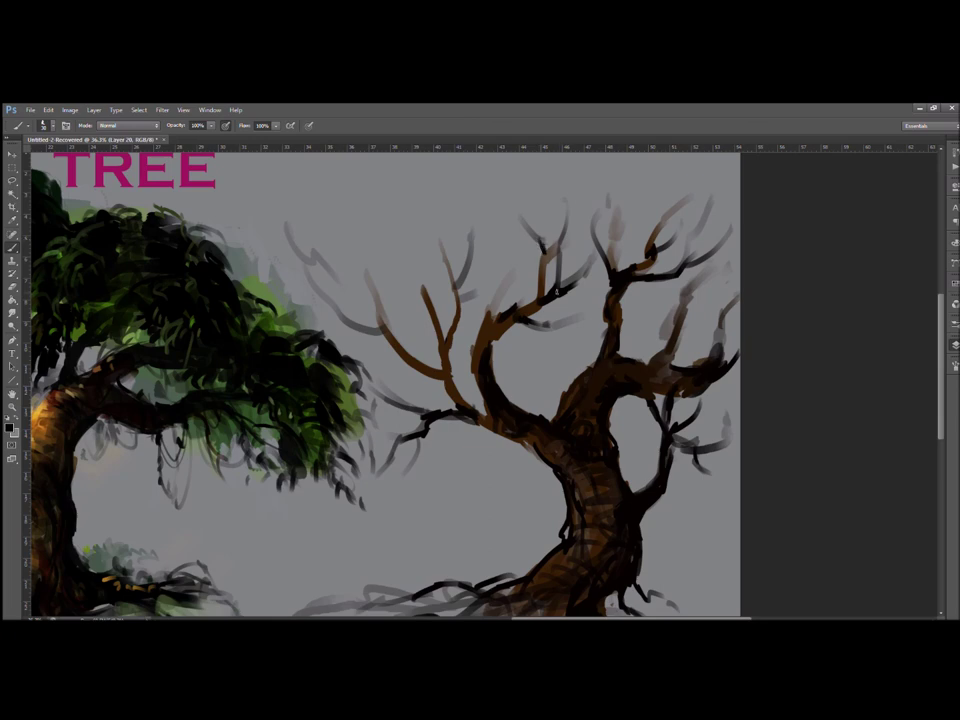
Paint thin forked black twigs rising from the second tree's upper left branch
left_click_drag(464, 303, 514, 248)
mouse_move(456, 290)
left_mouse_down()
mouse_move(436, 245)
mouse_move(447, 182)
left_mouse_up()
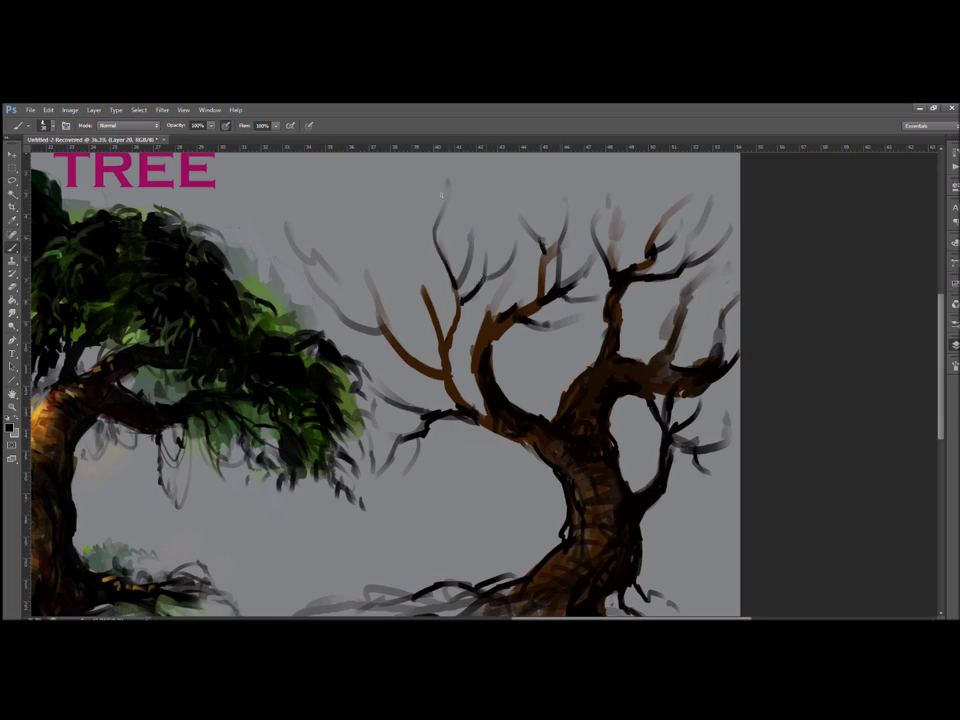
left_click_drag(437, 245, 413, 210)
Add sampled brown twigs above the second tree's middle branch, and dark side twigs beneath it and the upper right branch
left_click(486, 332, "alt")
mouse_move(491, 319)
left_mouse_down()
mouse_move(545, 220)
mouse_move(526, 224)
mouse_move(536, 173)
left_mouse_up()
mouse_move(562, 234)
left_mouse_down()
mouse_move(582, 210)
mouse_move(586, 174)
left_mouse_up()
left_click(512, 316, "alt")
mouse_move(502, 314)
left_mouse_down()
mouse_move(479, 335)
mouse_move(488, 341)
mouse_move(522, 301)
mouse_move(514, 311)
mouse_move(530, 307)
mouse_move(523, 319)
mouse_move(545, 302)
mouse_move(532, 321)
mouse_move(575, 347)
left_mouse_up()
left_click(527, 322, "alt")
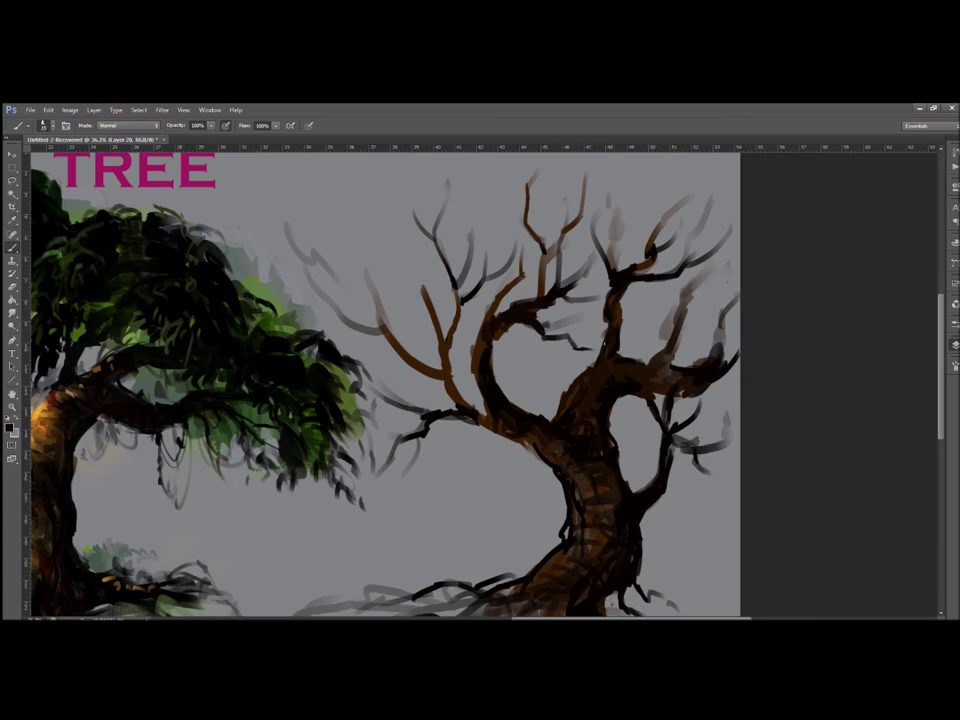
mouse_move(628, 307)
left_mouse_down()
mouse_move(643, 291)
mouse_move(681, 297)
mouse_move(716, 280)
left_mouse_up()
Rework the second tree's trunk bark with sampled brown and dark tones, and paint more branching roots at its base
scroll(612, 316, "down", 11)
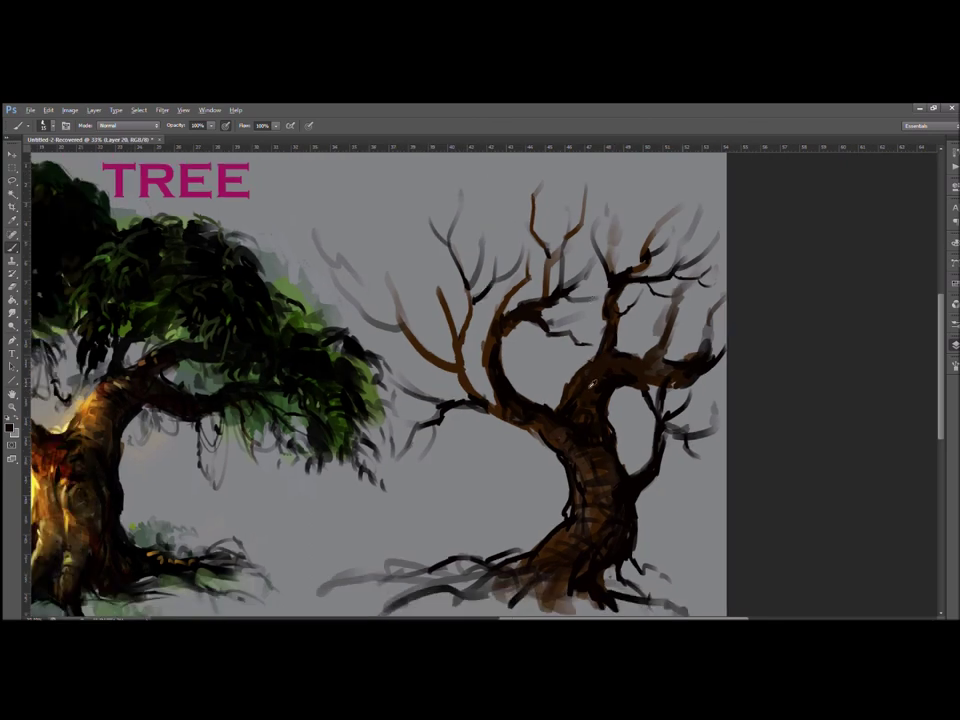
scroll(692, 347, "up", 5)
key("alt")
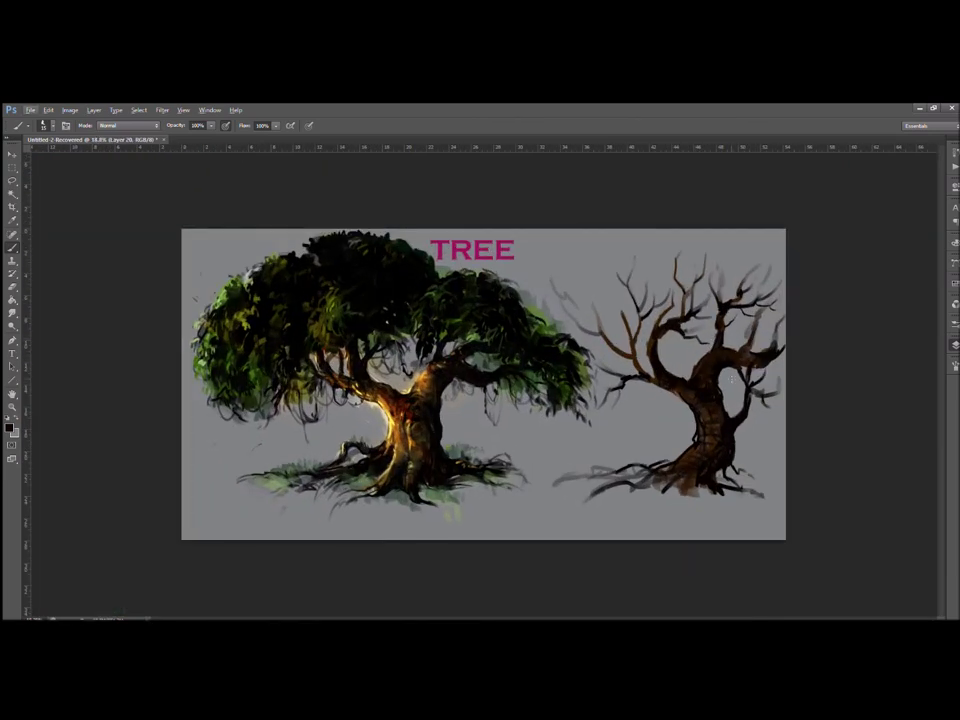
key("alt")
key("x")
left_click(713, 438, "alt")
left_click(722, 457, "alt")
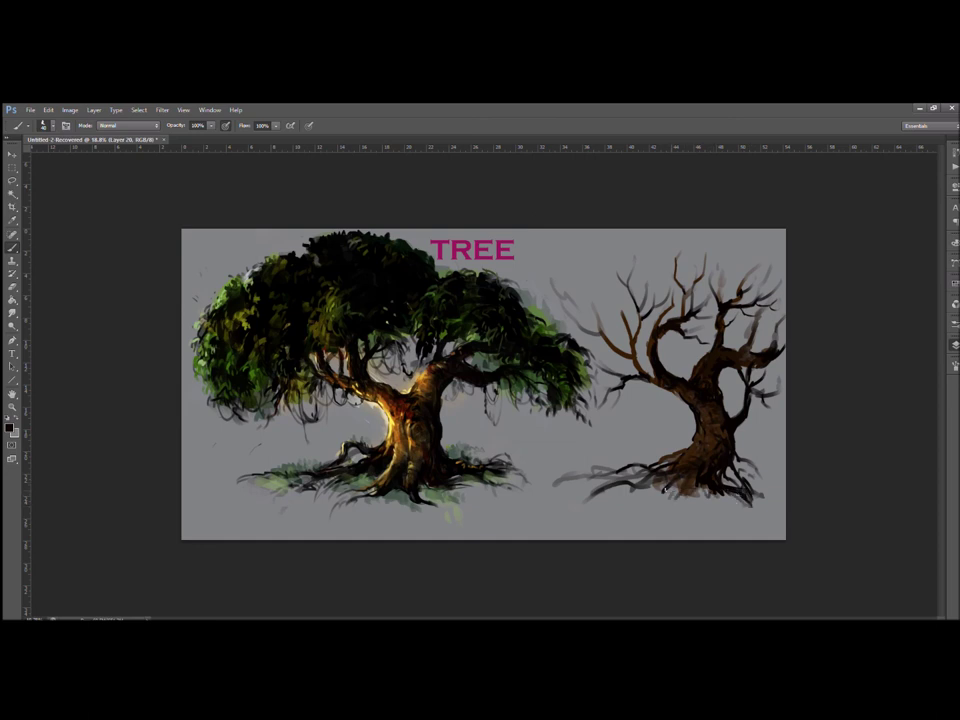
left_click(727, 424, "alt")
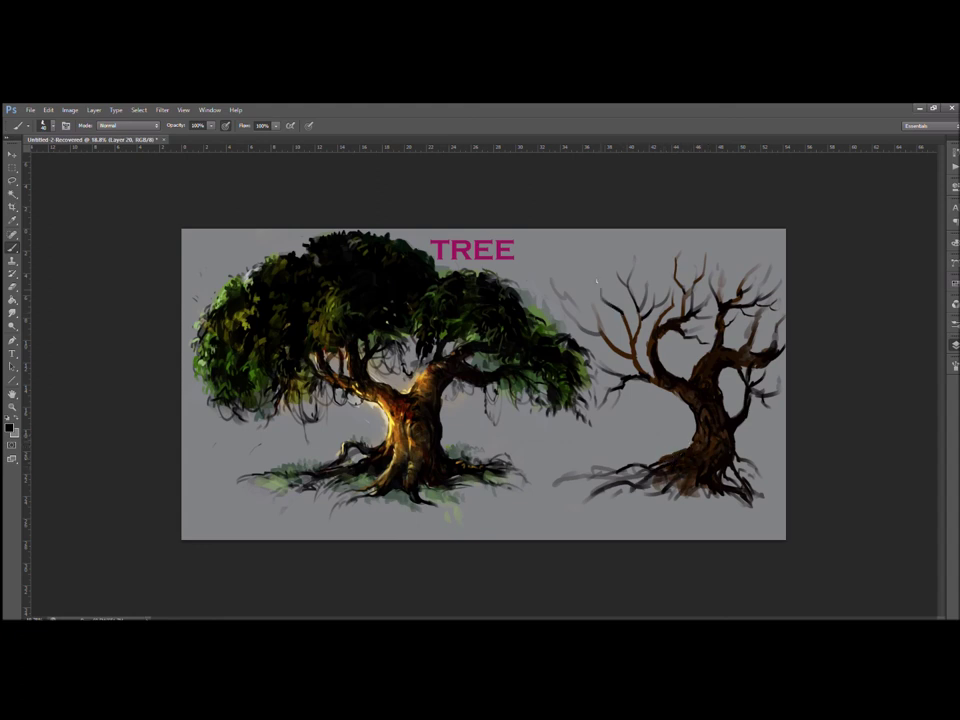
Paint a thin upward twig in sampled brown on the second tree's far left branch
left_click(600, 330, "alt")
left_click_drag(604, 335, 580, 283)
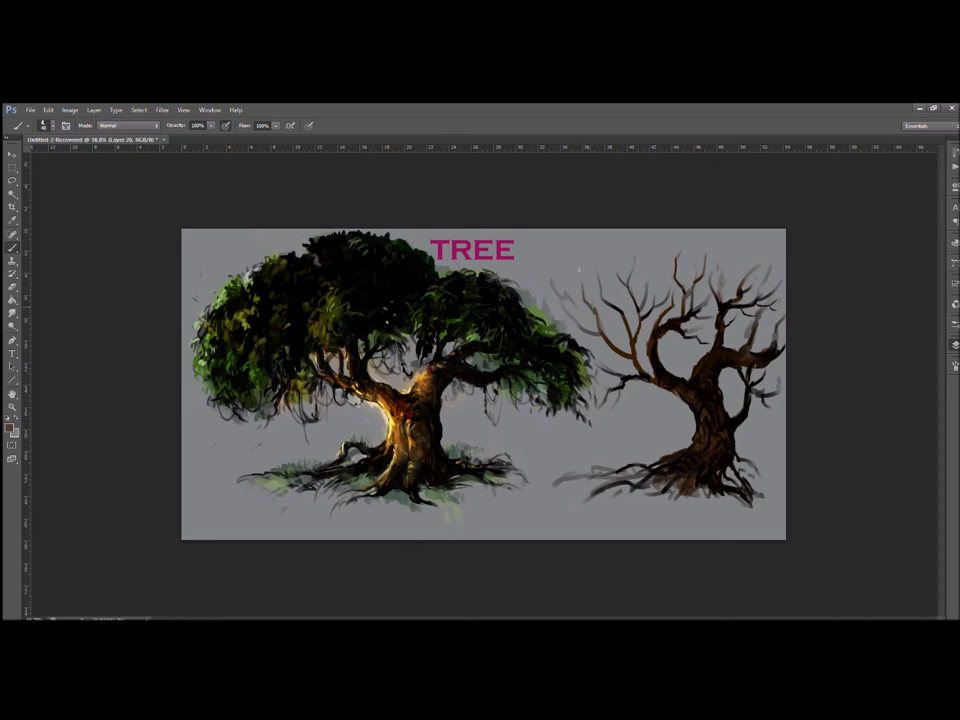